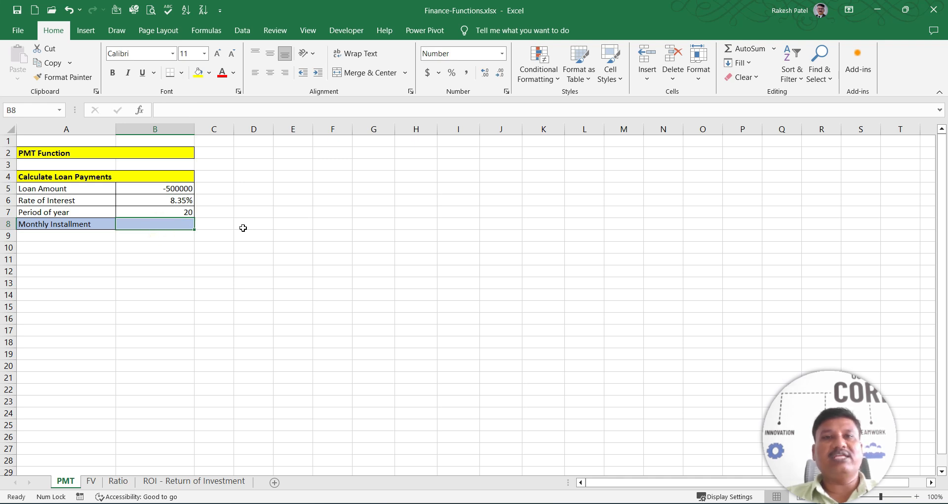
pyautogui.click(166, 191)
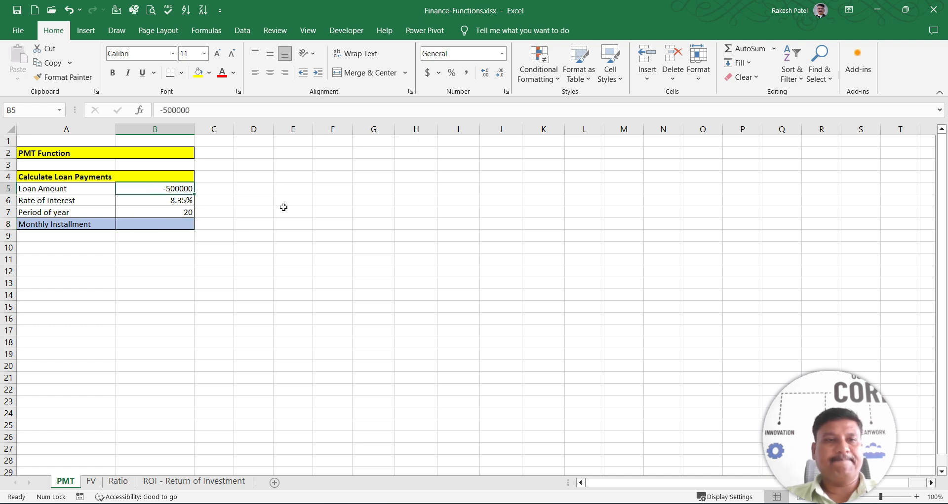
pyautogui.click(176, 201)
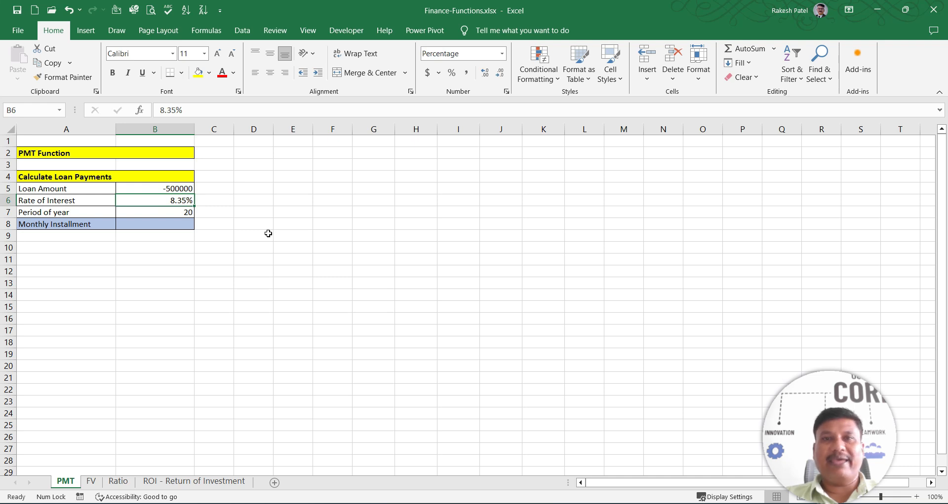
pyautogui.click(168, 213)
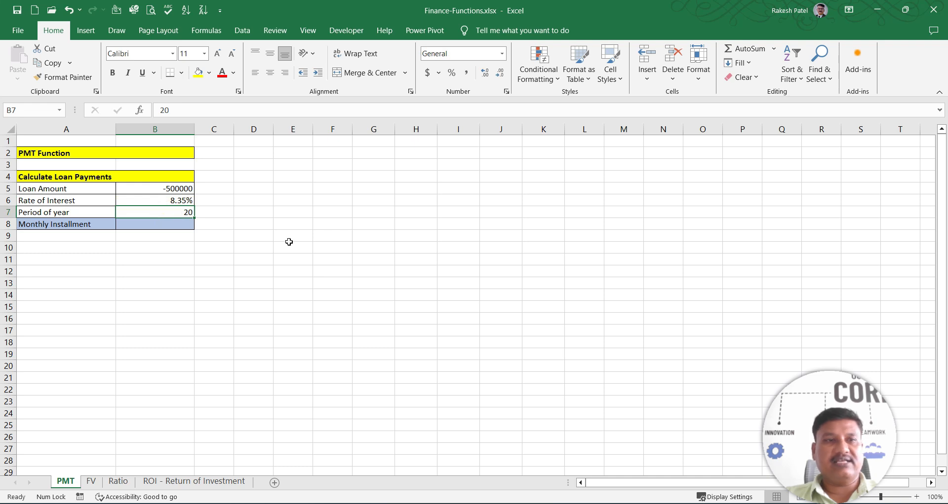
# Begin a PMT formula in the Monthly Installment cell B8 with the monthly rate B6/12 as its first argument
pyautogui.press('Return')
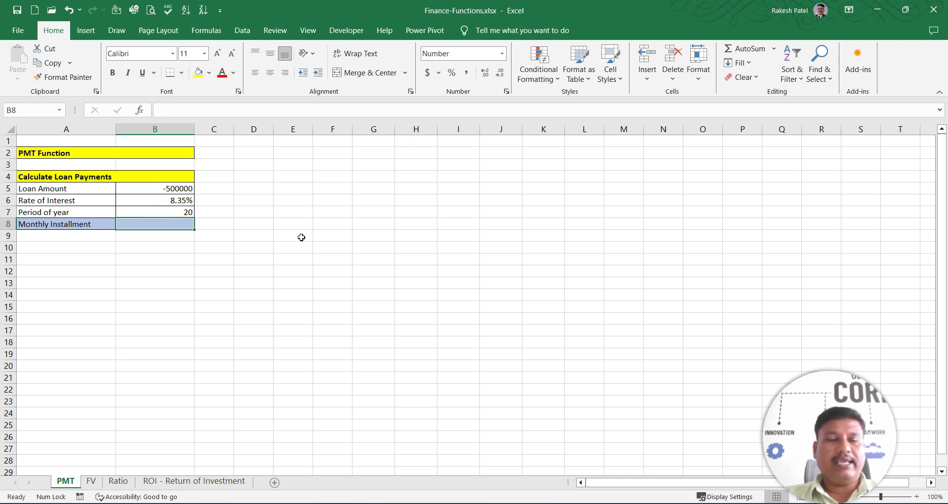
pyautogui.write('=')
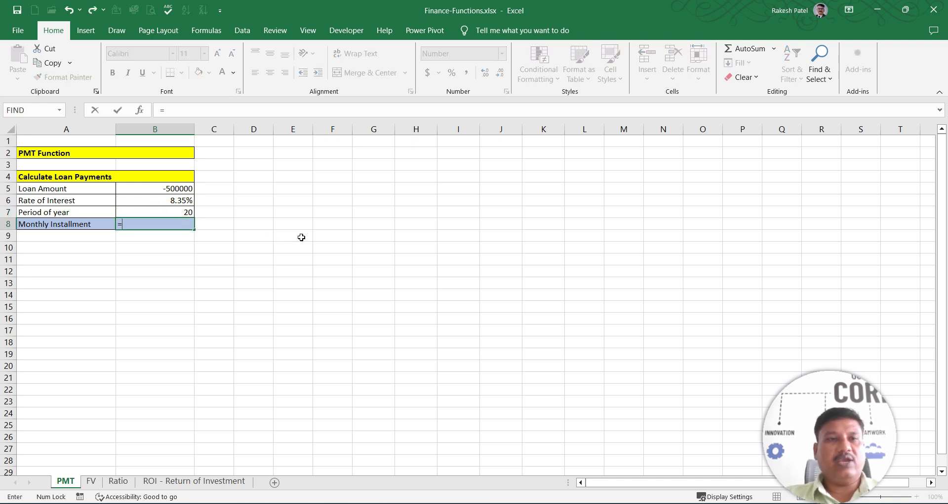
pyautogui.write('pv')
pyautogui.press('BackSpace')
pyautogui.write('m')
pyautogui.press('Tab')
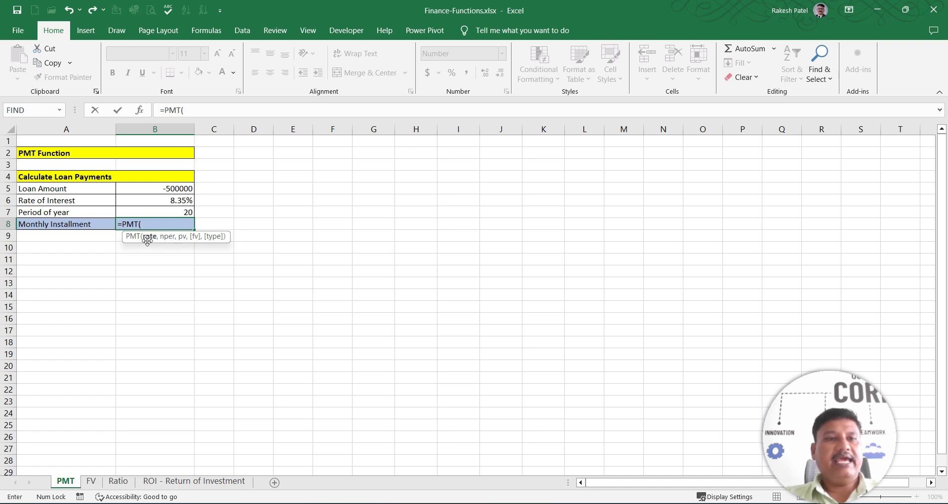
pyautogui.click(168, 202)
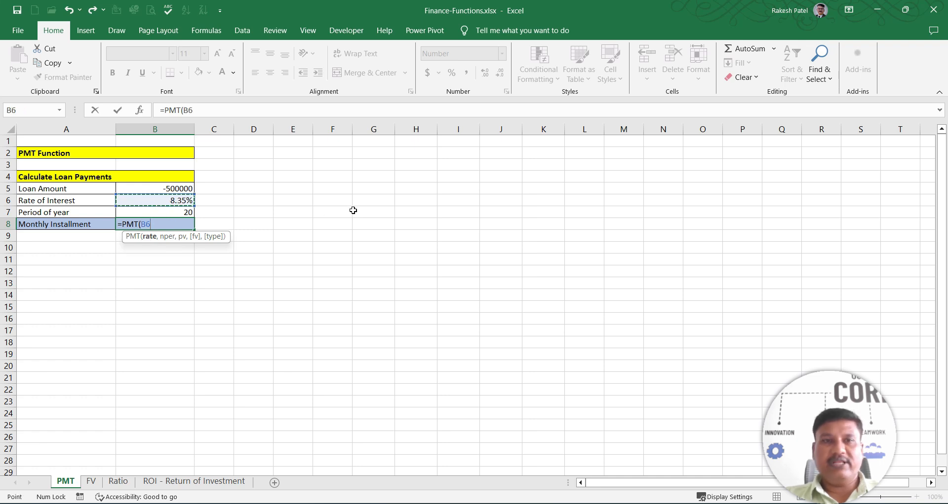
pyautogui.write(',')
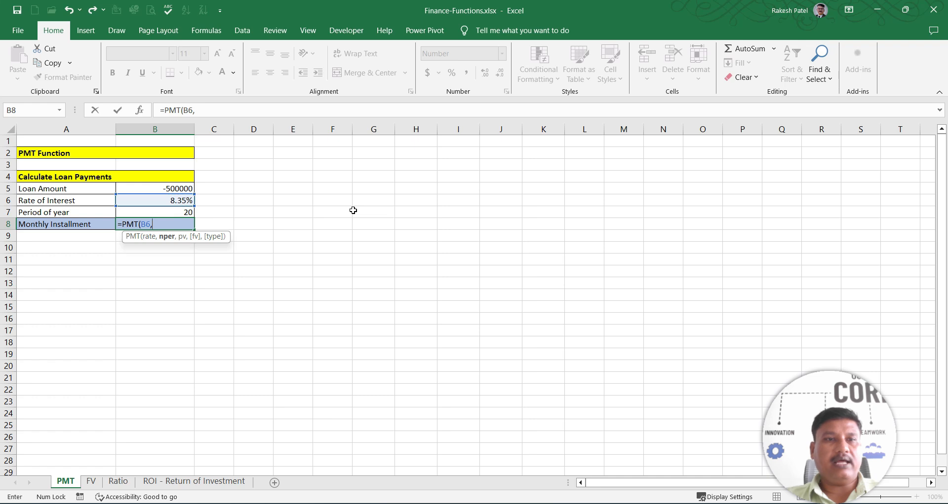
pyautogui.press('BackSpace')
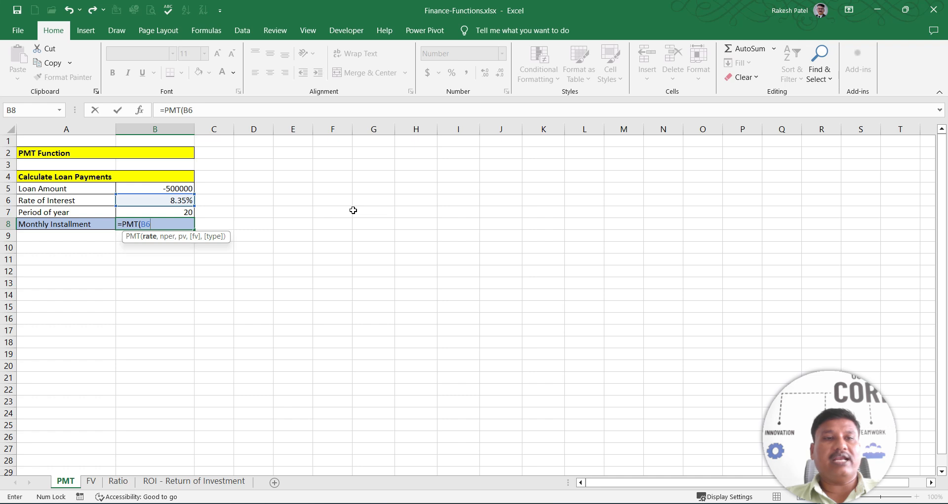
pyautogui.write('/12,')
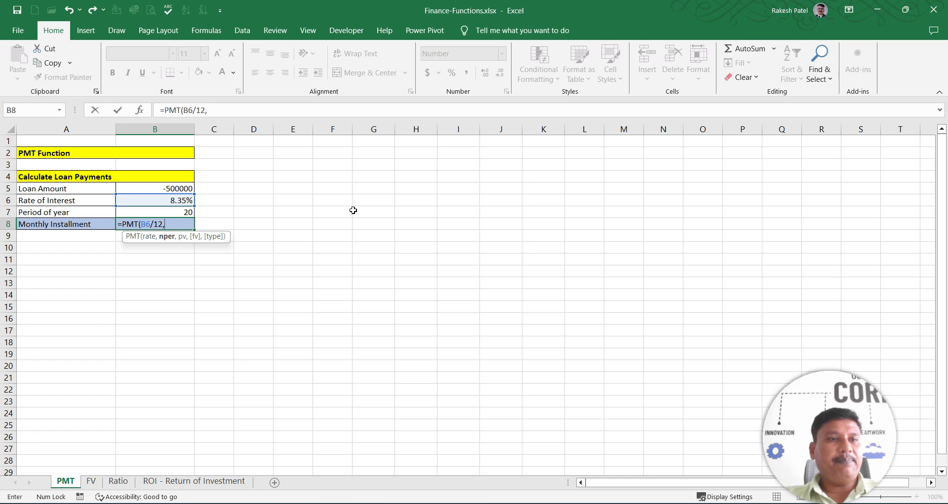
# Complete the PMT formula in B8 with B7*12 as the number of periods and B5 as the present value
pyautogui.click(181, 213)
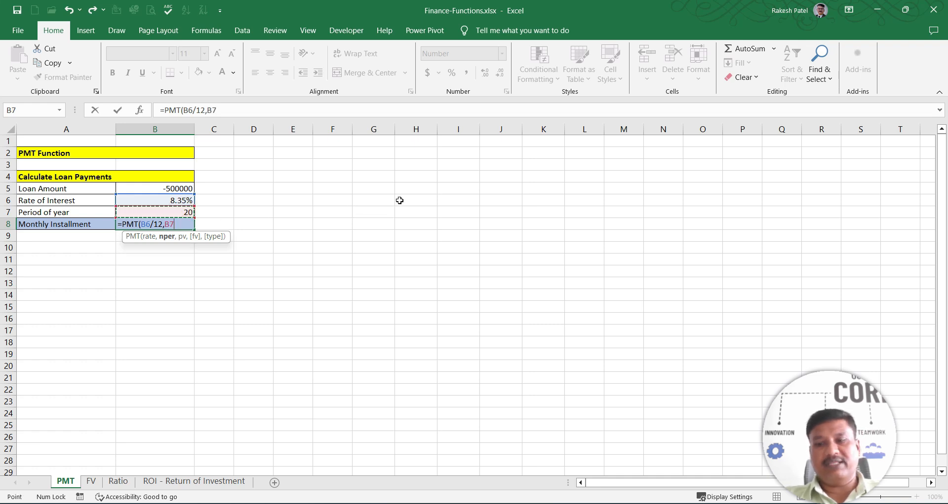
pyautogui.write('*12')
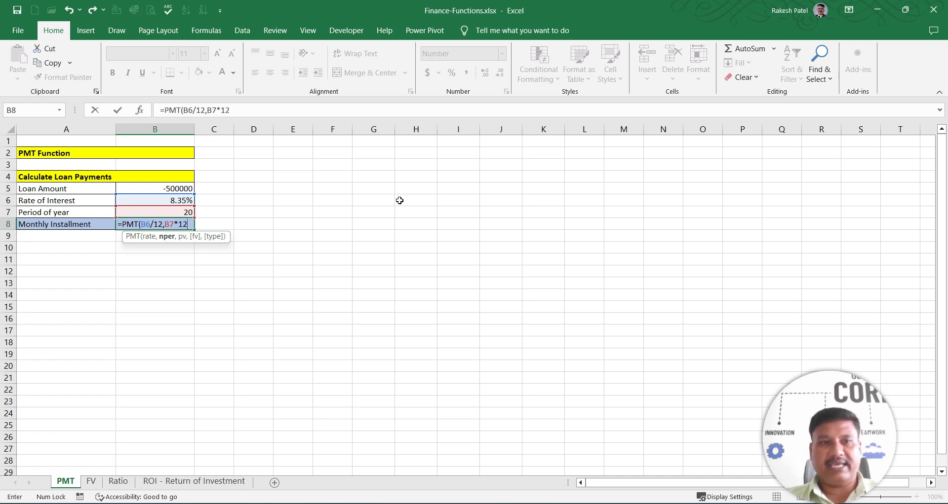
pyautogui.write(',')
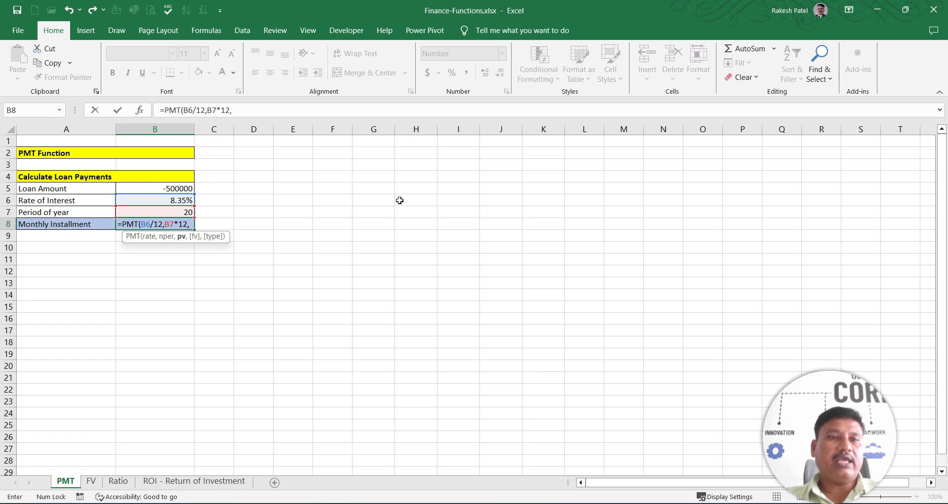
pyautogui.press('Up')
pyautogui.press('Up')
pyautogui.press('Up')
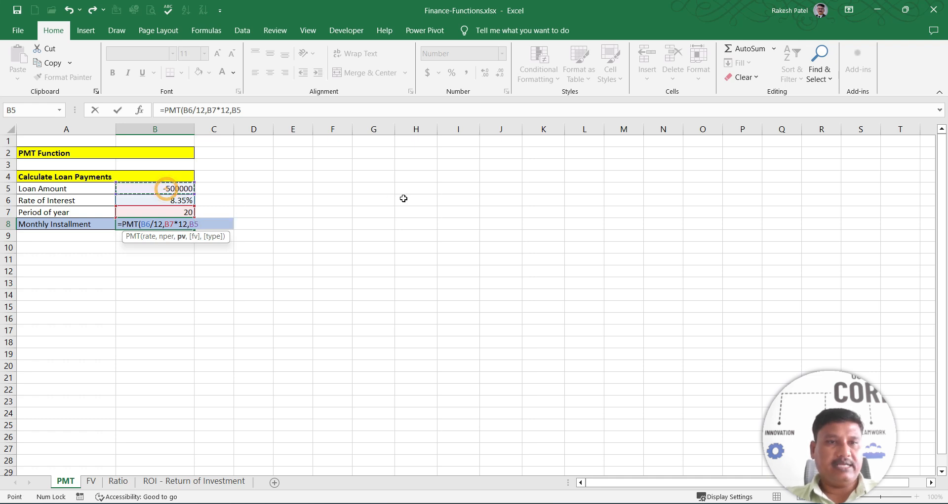
pyautogui.write(')')
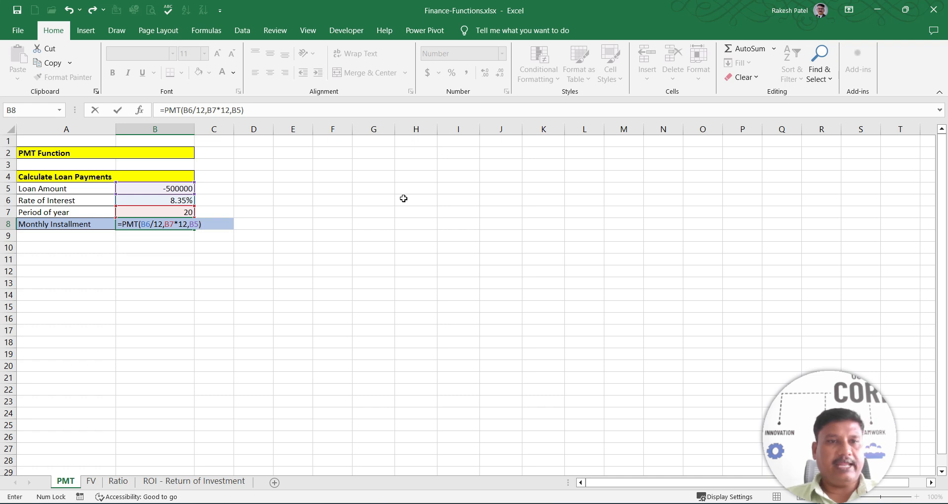
pyautogui.press('Return')
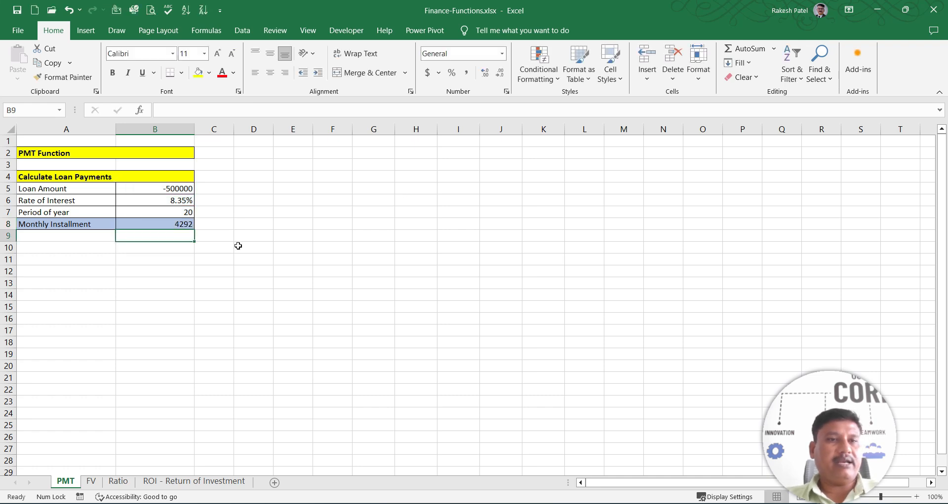
# Try an interest rate of 9% in B6, and set it back to 8.35%
pyautogui.click(176, 226)
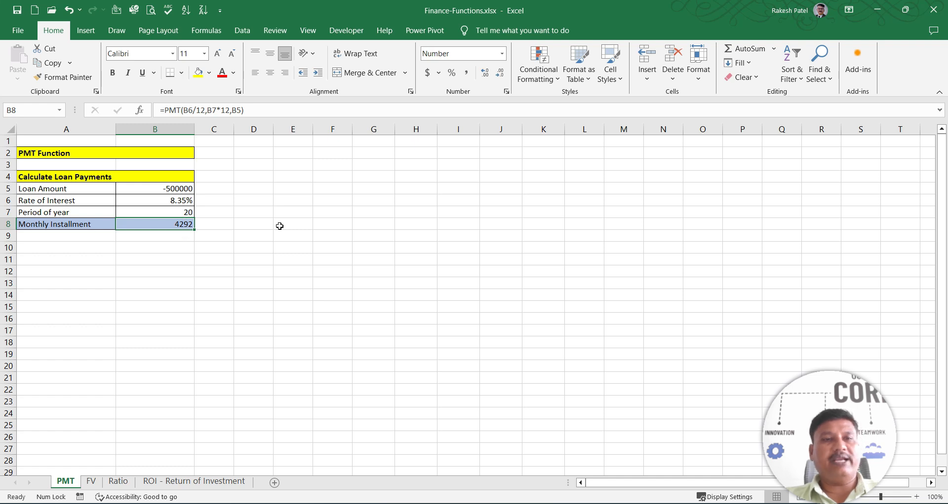
pyautogui.click(177, 212)
pyautogui.click(177, 224)
pyautogui.click(173, 200)
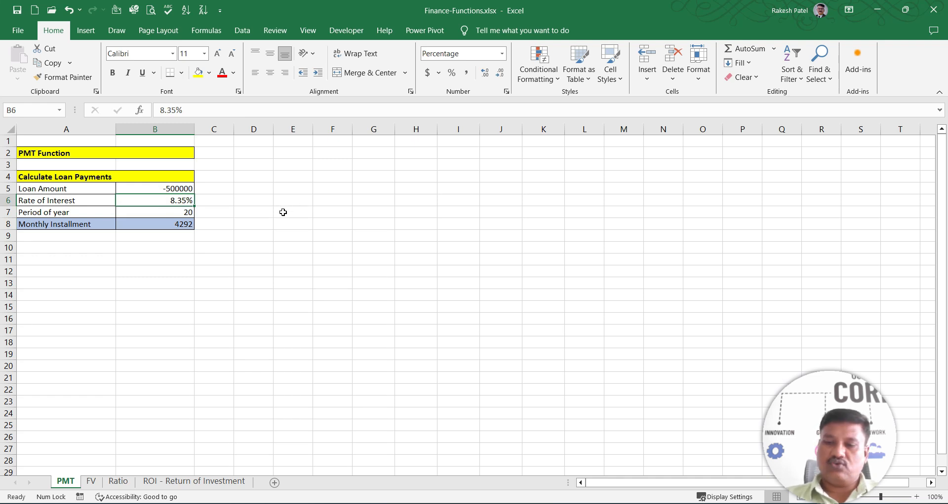
pyautogui.write('9')
pyautogui.press('Return')
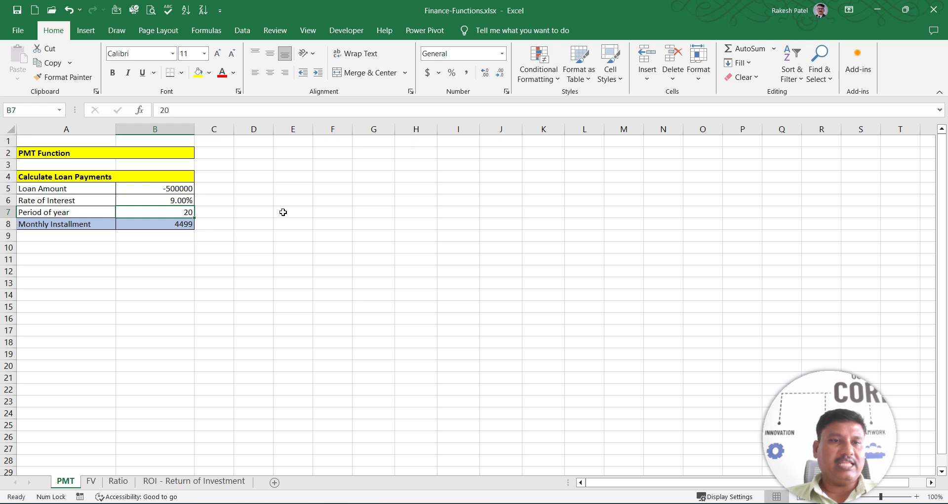
pyautogui.press('Up')
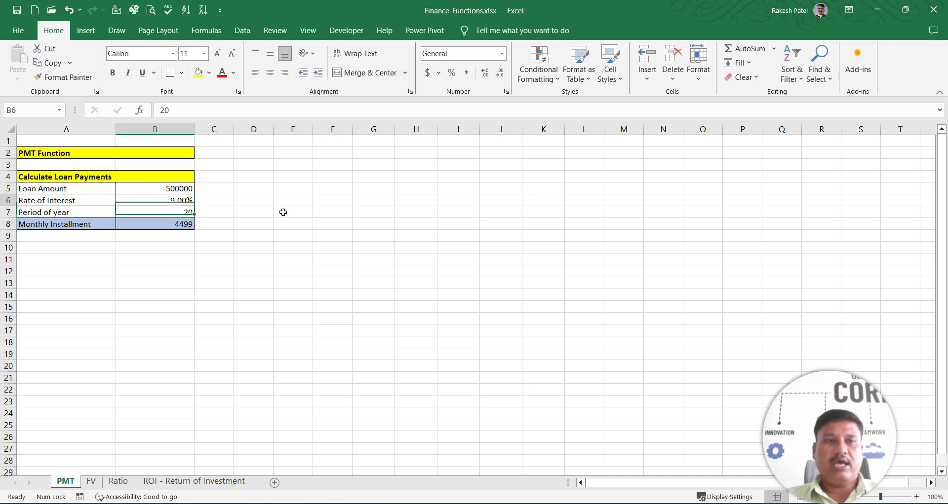
pyautogui.write('8.35')
pyautogui.press('Return')
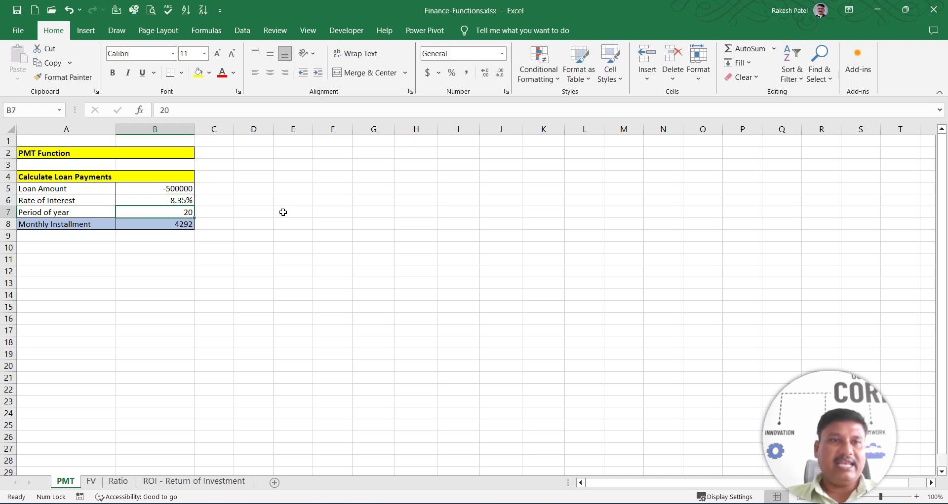
# Try loan periods of 25 and 10 years in B7, and set the period back to 20
pyautogui.write('25')
pyautogui.press('Return')
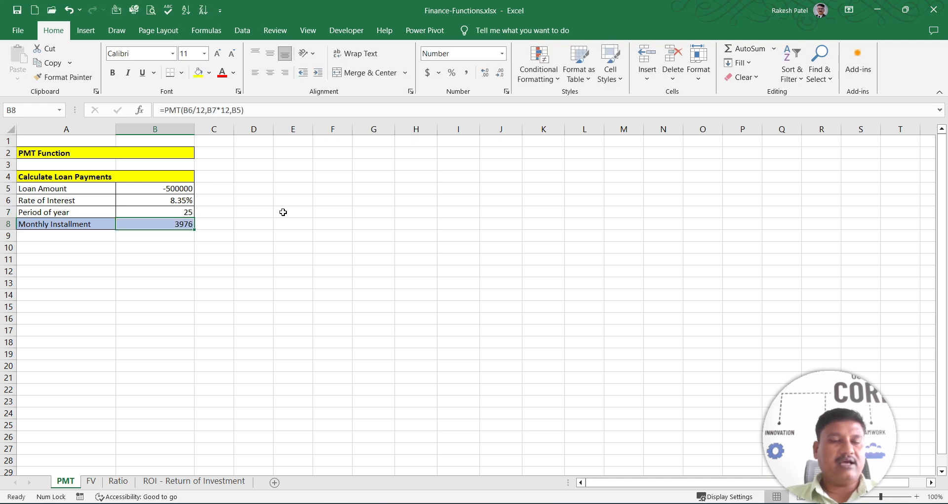
pyautogui.press('Up')
pyautogui.write('10')
pyautogui.press('Return')
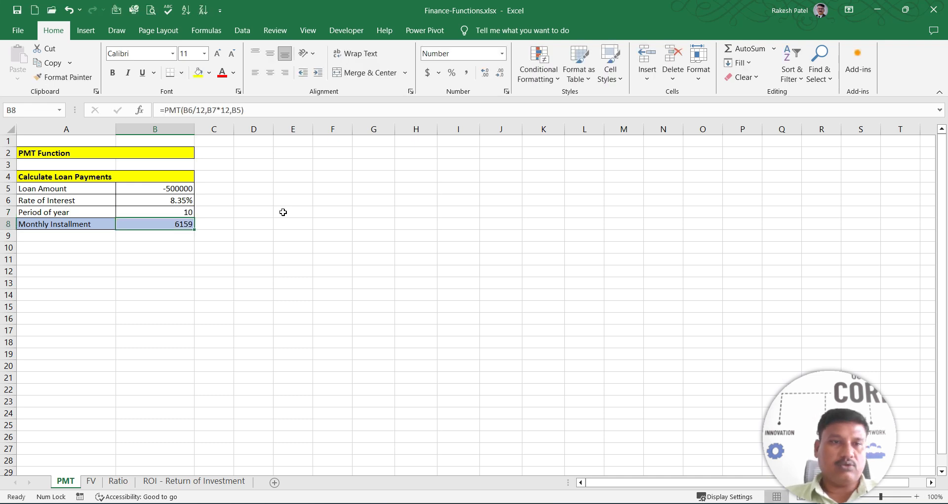
pyautogui.press('Up')
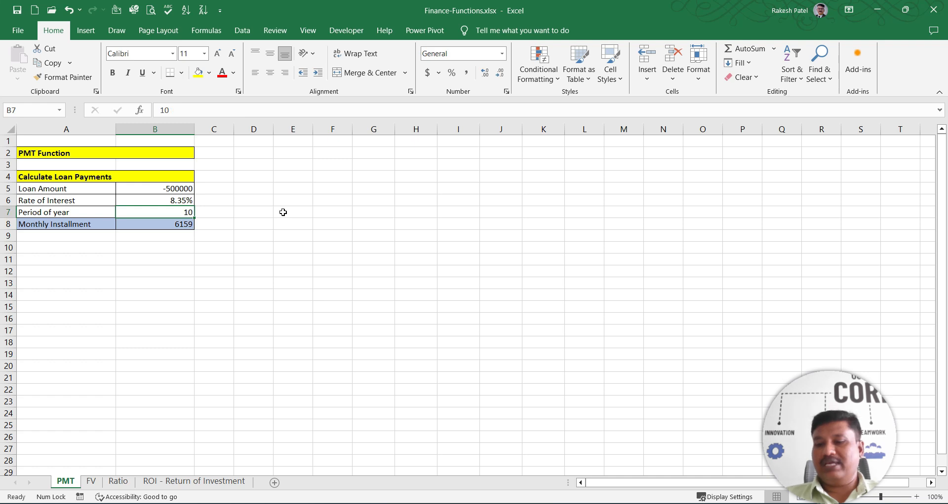
pyautogui.write('20')
pyautogui.press('Return')
pyautogui.press('Up')
pyautogui.press('Up')
pyautogui.press('Up')
pyautogui.press('Down')
pyautogui.press('Down')
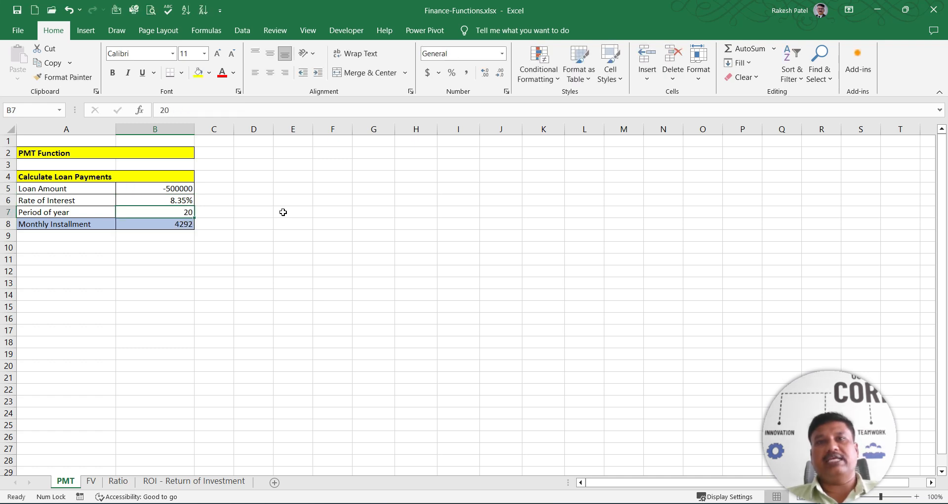
pyautogui.press('Up')
pyautogui.press('Up')
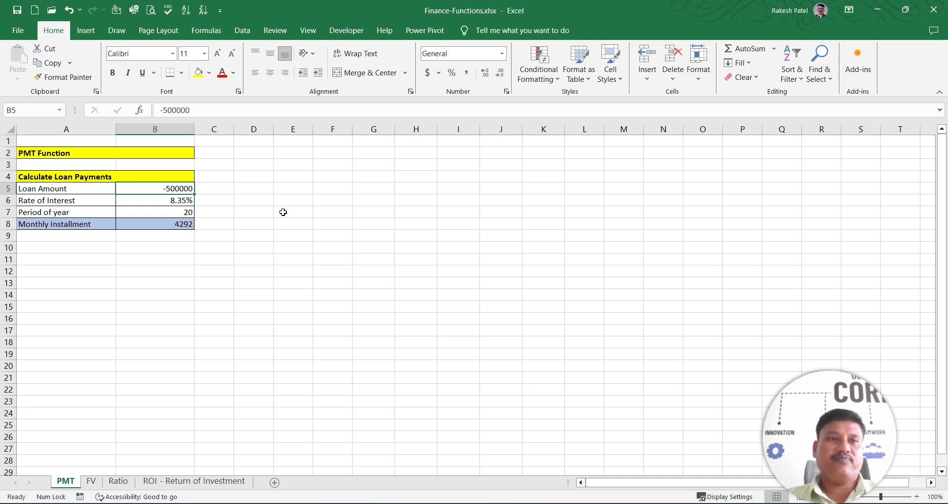
pyautogui.press('Right')
pyautogui.press('Right')
pyautogui.press('Right')
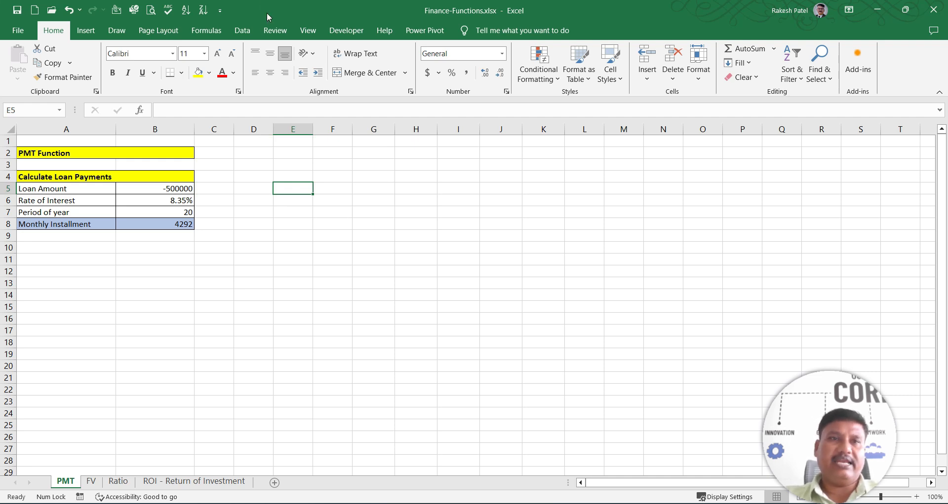
pyautogui.click(243, 35)
pyautogui.click(709, 76)
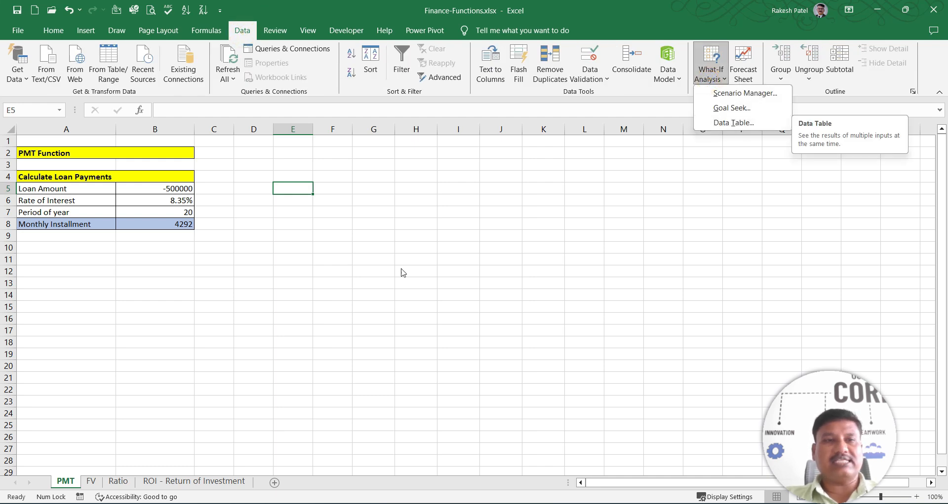
pyautogui.click(250, 205)
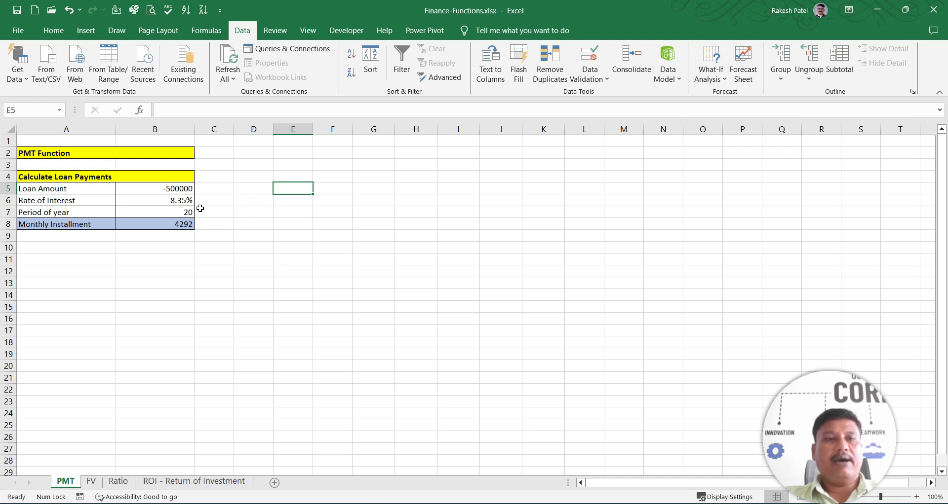
pyautogui.click(172, 202)
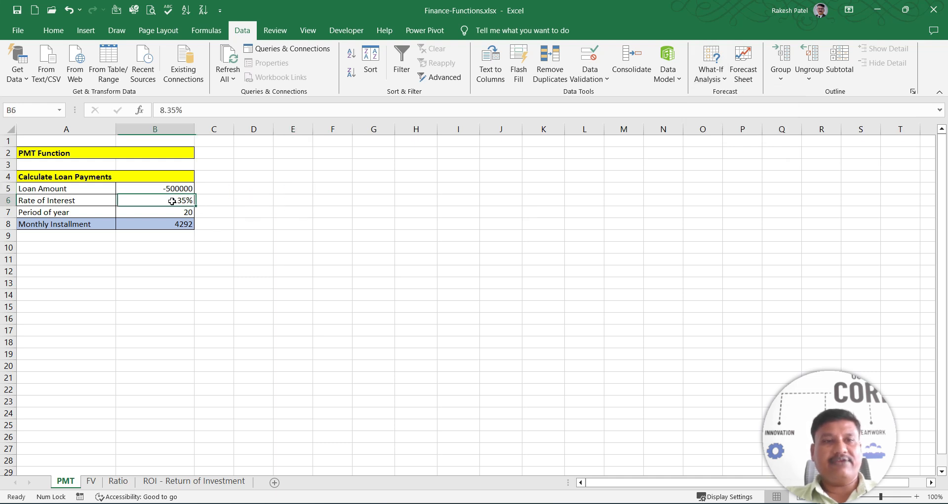
# Start a list of alternative interest rates with 8% in E5 and 8.25% in E6
pyautogui.click(296, 190)
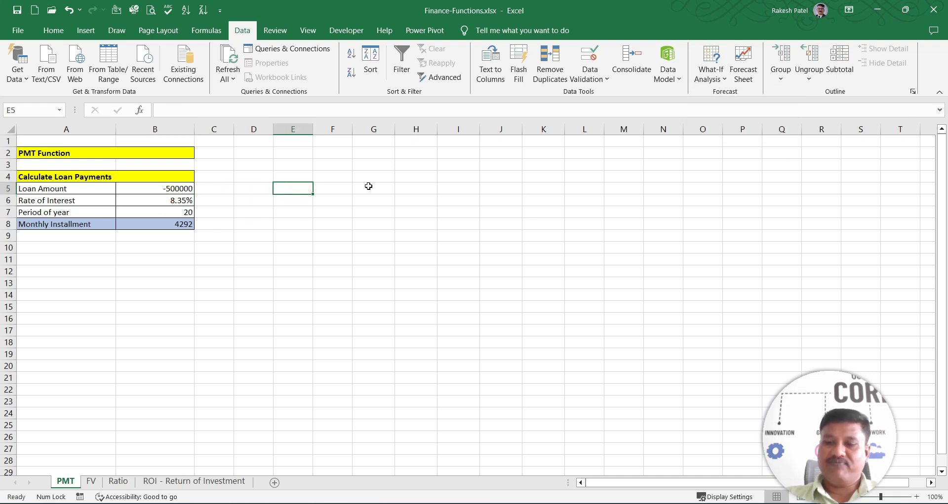
pyautogui.write('8')
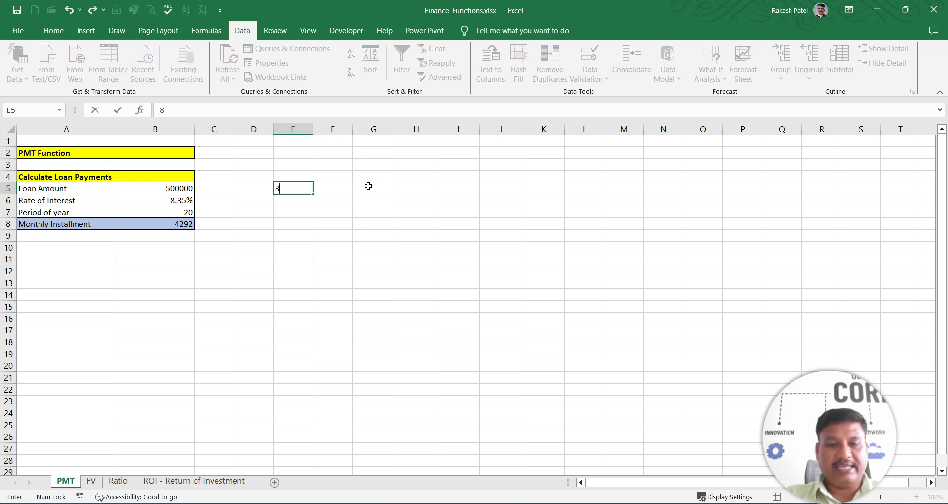
pyautogui.write('%')
pyautogui.press('Return')
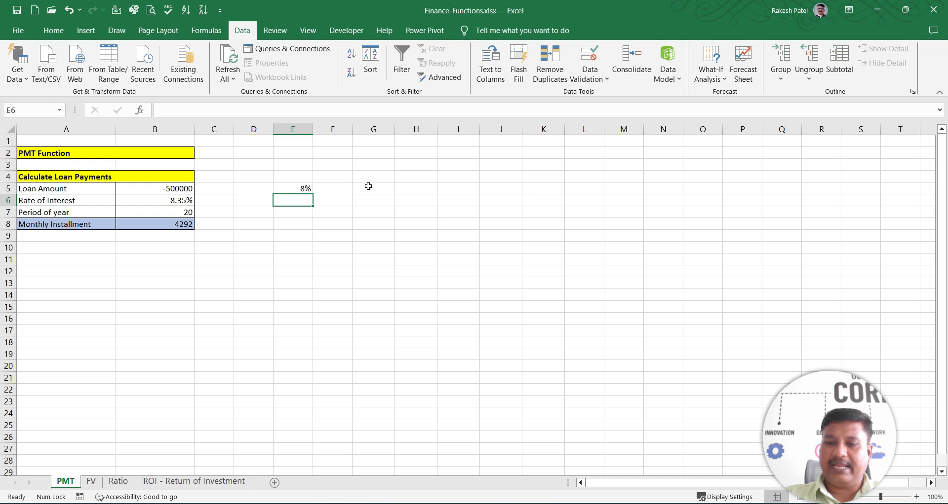
pyautogui.write('8.25')
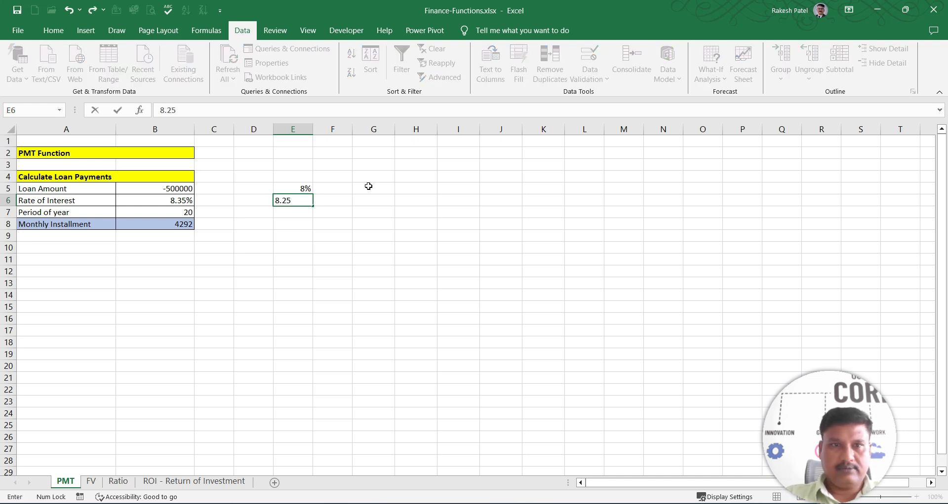
pyautogui.write('%')
pyautogui.press('Return')
# Extend the interest rate series from E5:E6 down to E13
pyautogui.press('Up')
pyautogui.press('Up')
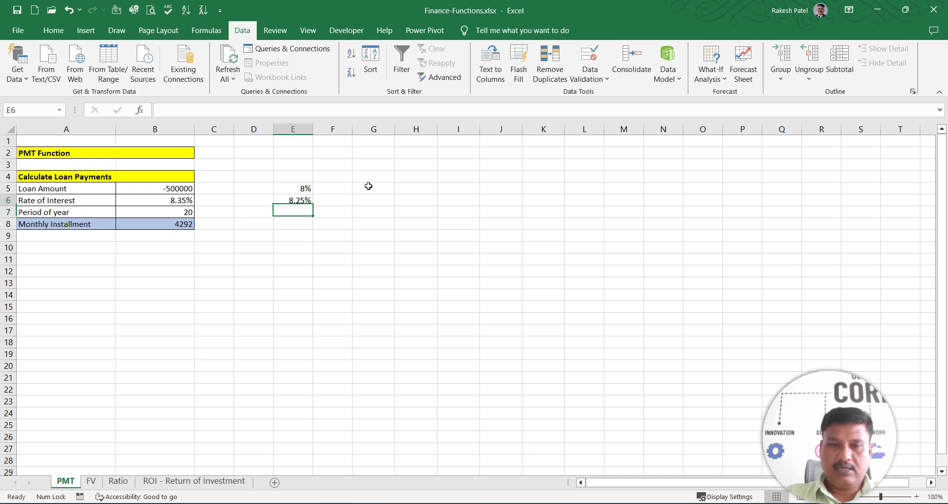
pyautogui.hotkey('shift', 'Down')
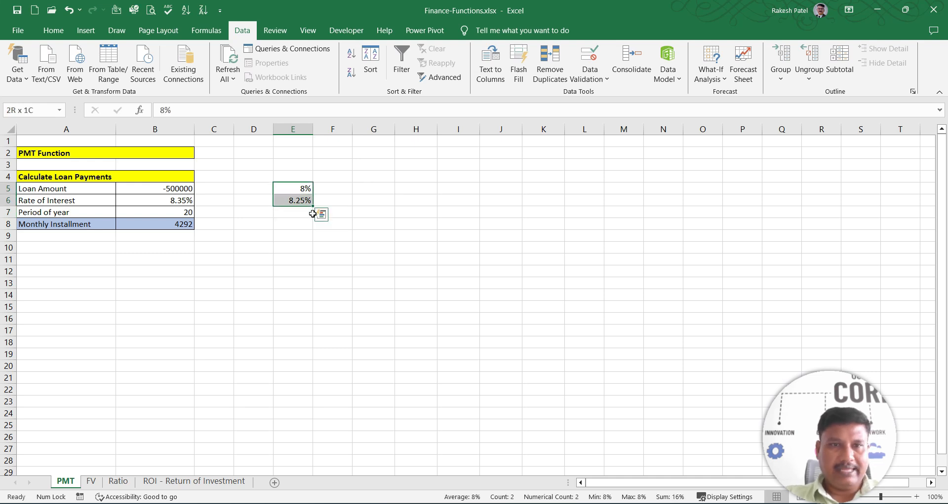
pyautogui.moveTo(315, 206); pyautogui.dragTo(313, 285)
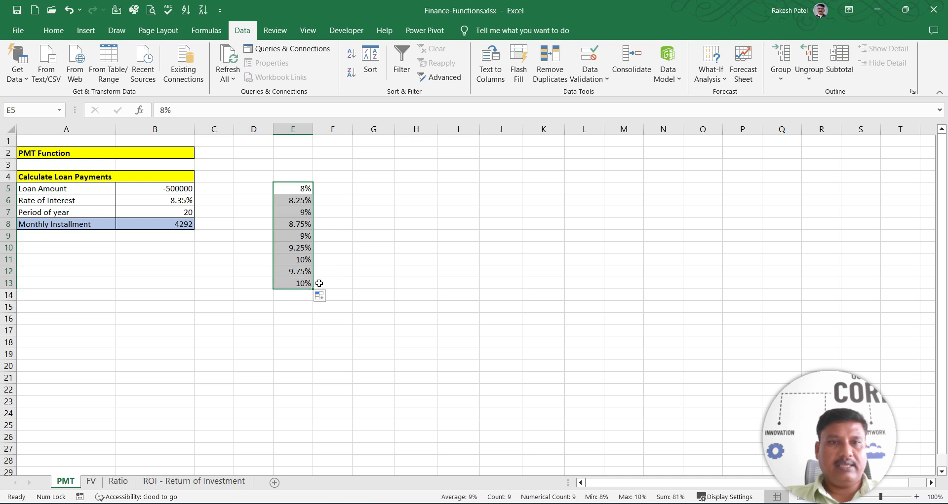
# Format the interest rates in E5:E13 as percentages with two decimal places
pyautogui.click(377, 247)
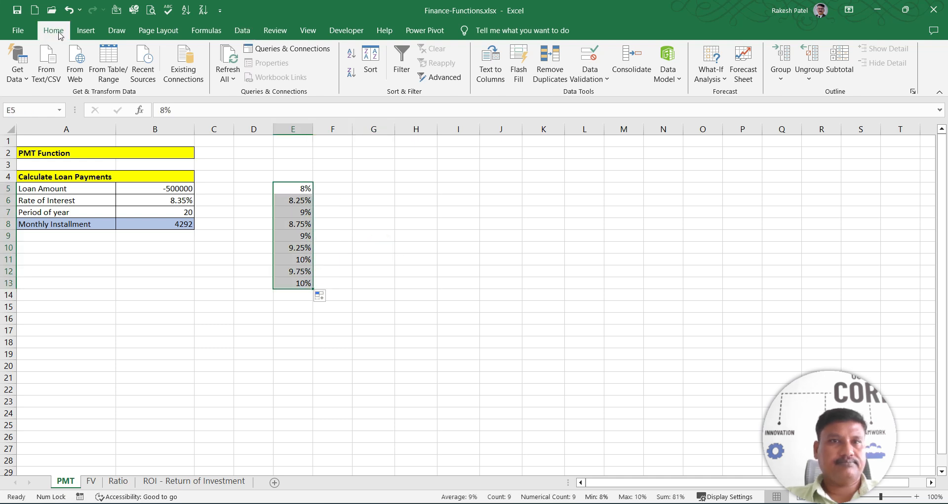
pyautogui.click(53, 31)
pyautogui.click(485, 74)
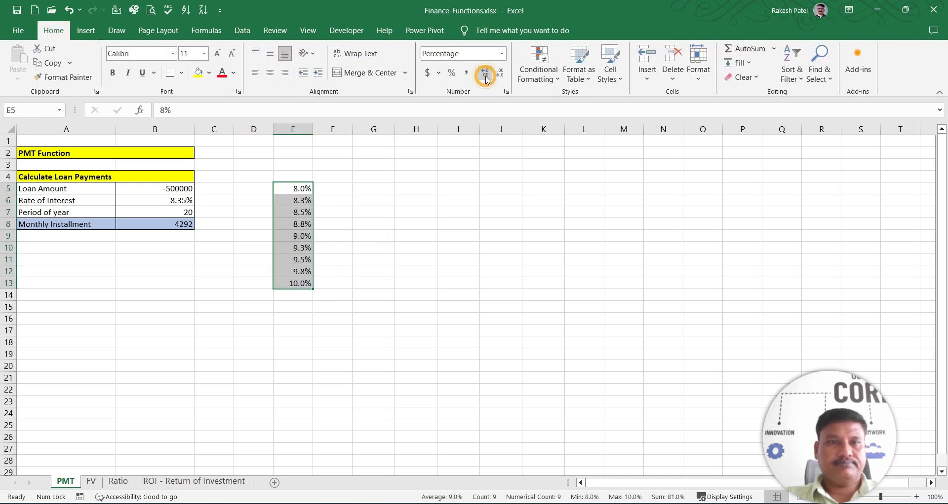
pyautogui.click(484, 74)
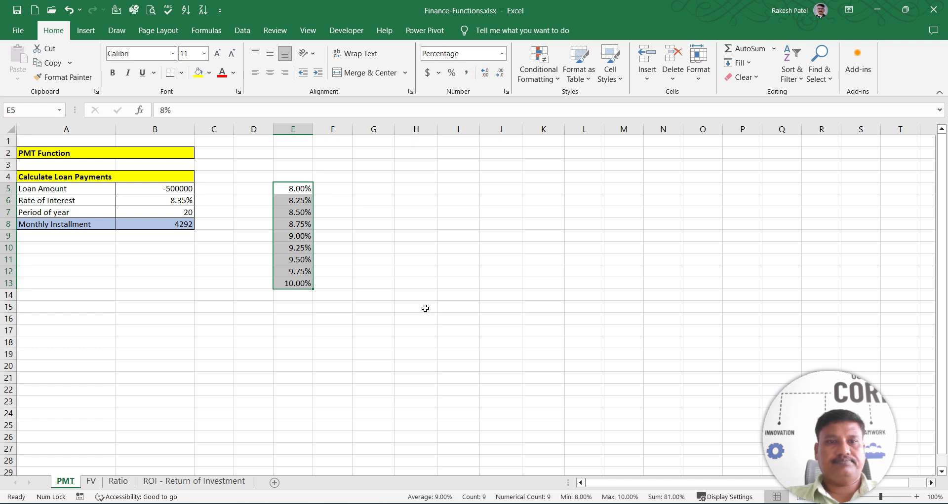
pyautogui.click(341, 250)
# Set the Rate of Interest in B6 to 8.25%
pyautogui.click(292, 188)
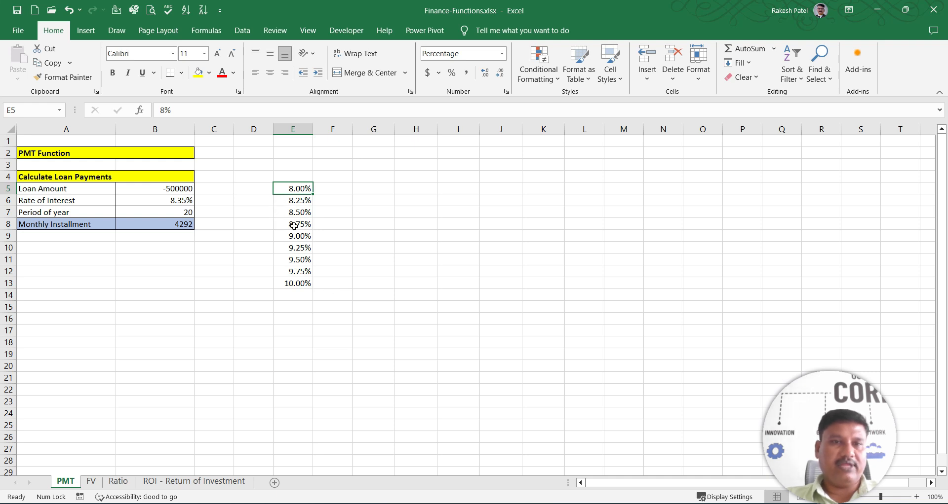
pyautogui.click(177, 201)
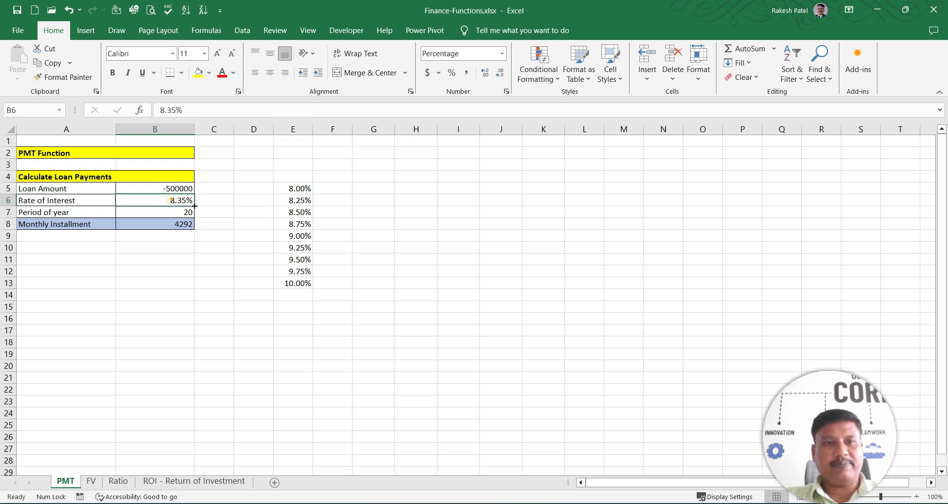
pyautogui.doubleClick(177, 201)
pyautogui.press('BackSpace')
pyautogui.write('2')
pyautogui.press('Return')
pyautogui.press('Up')
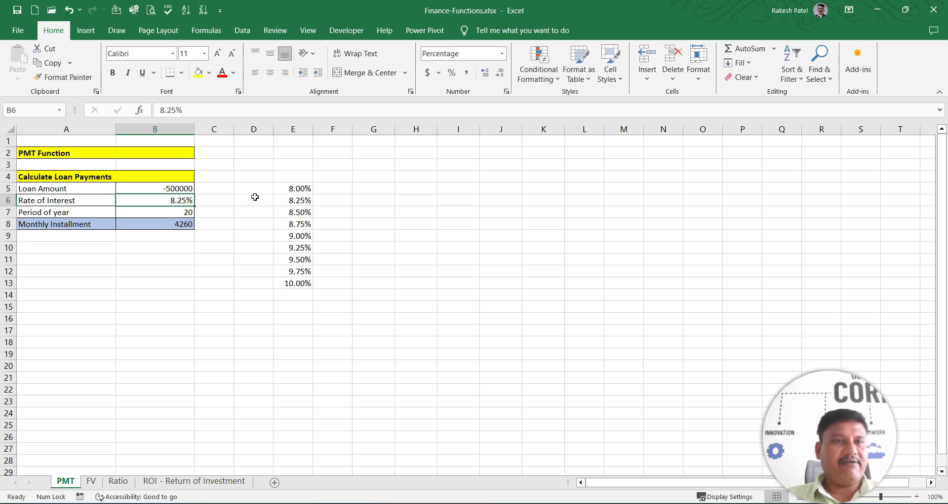
# Link cell F4 above the results column to the Monthly Installment with the formula =B8
pyautogui.press('Right')
pyautogui.press('Right')
pyautogui.press('Right')
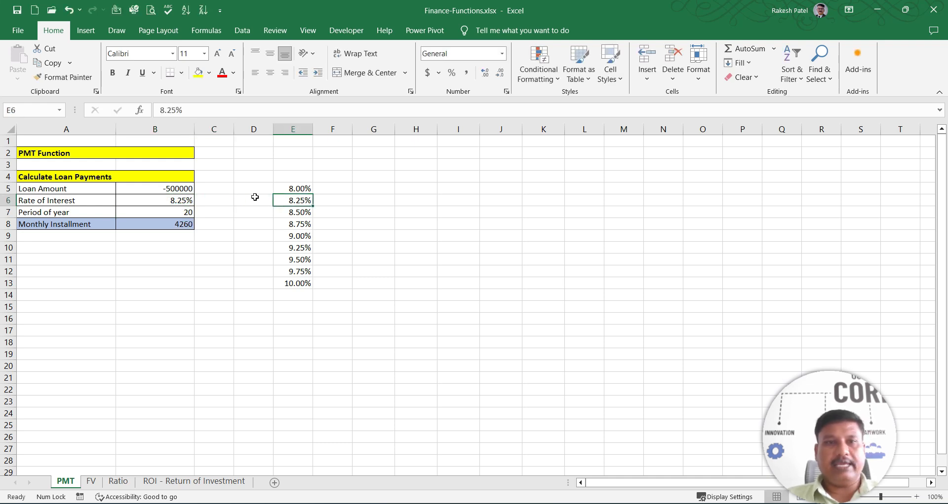
pyautogui.press('Up')
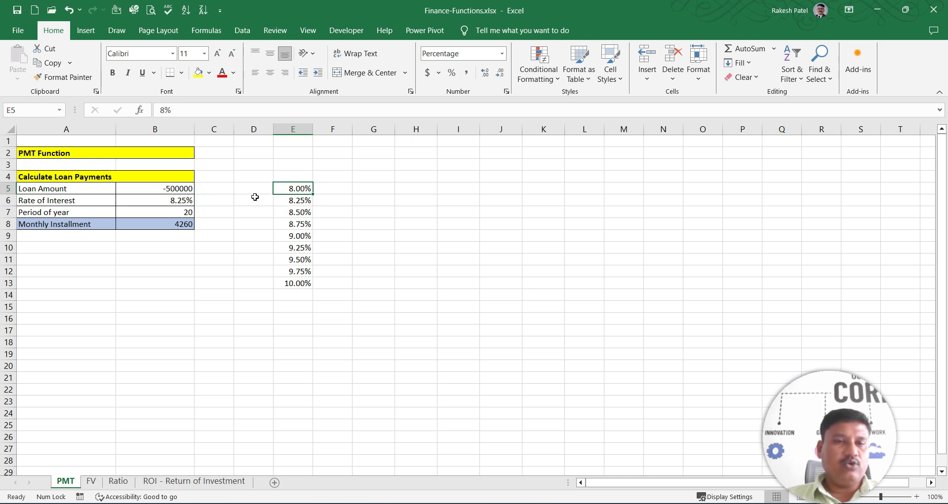
pyautogui.click(184, 225)
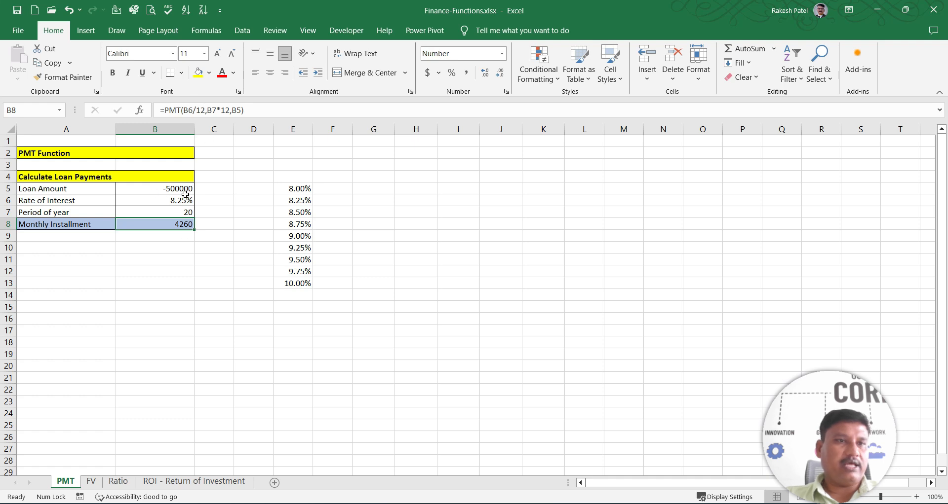
pyautogui.click(345, 176)
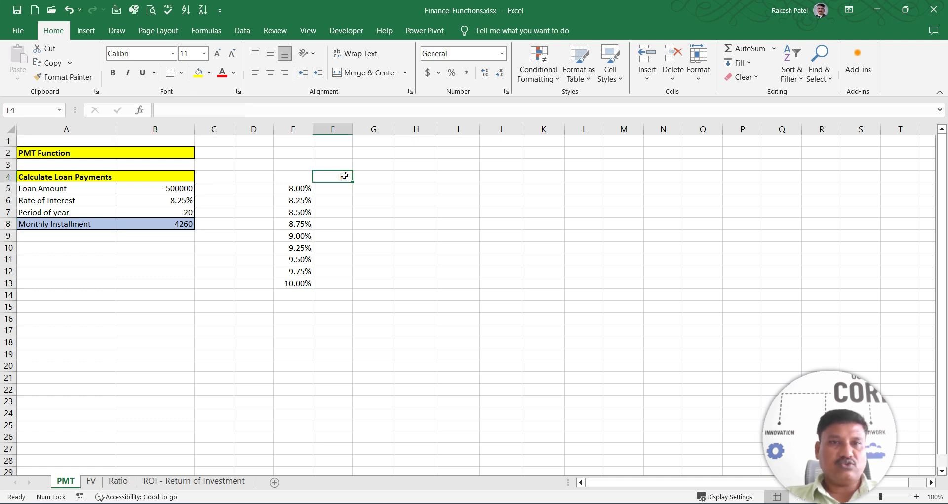
pyautogui.write('=')
pyautogui.click(181, 225)
pyautogui.press('Return')
pyautogui.press('Up')
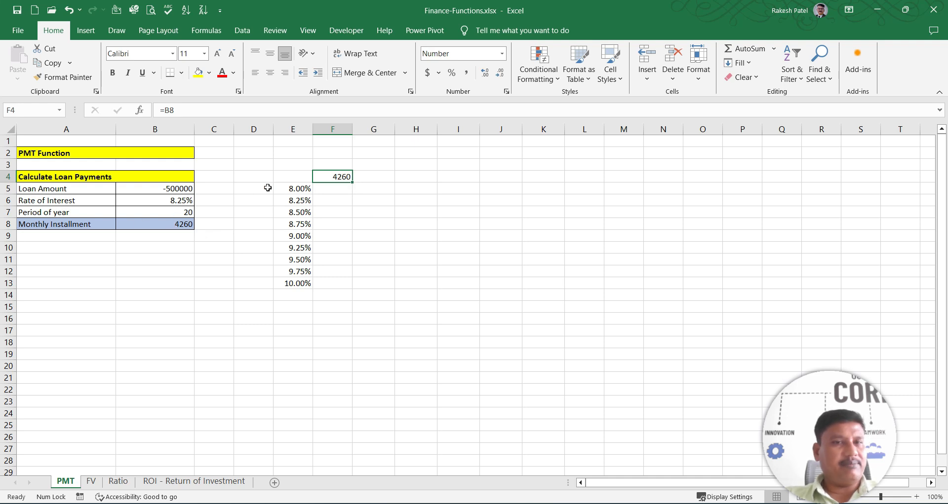
# Create a what-if Data Table over E4:F13 with $B$6 as the column input cell and no row input cell
pyautogui.moveTo(296, 176); pyautogui.dragTo(330, 283)
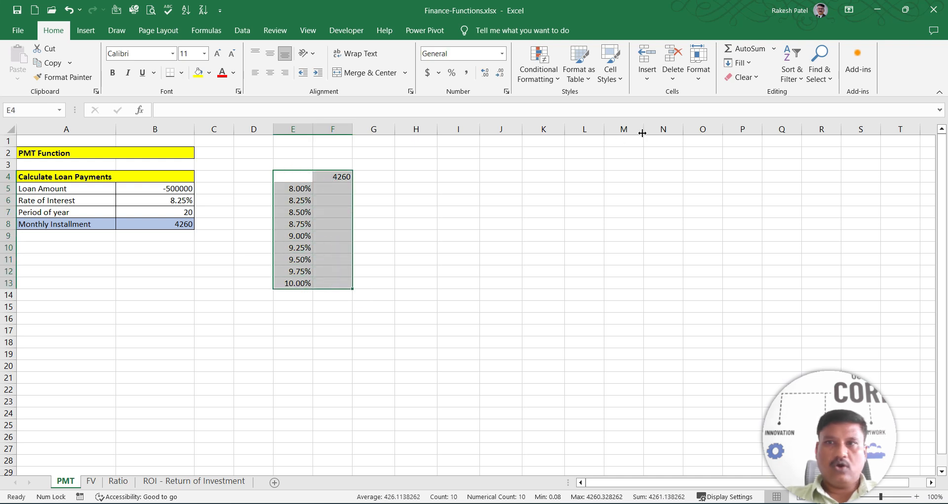
pyautogui.click(206, 30)
pyautogui.click(242, 31)
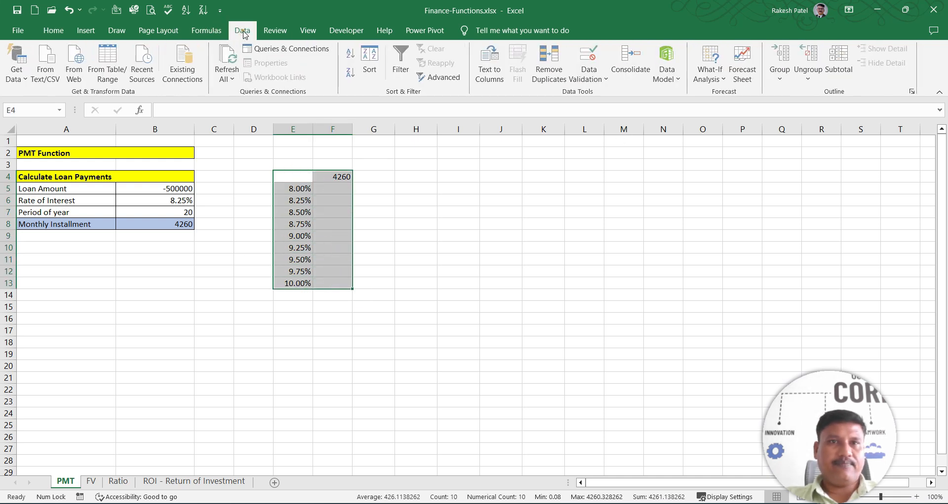
pyautogui.click(710, 73)
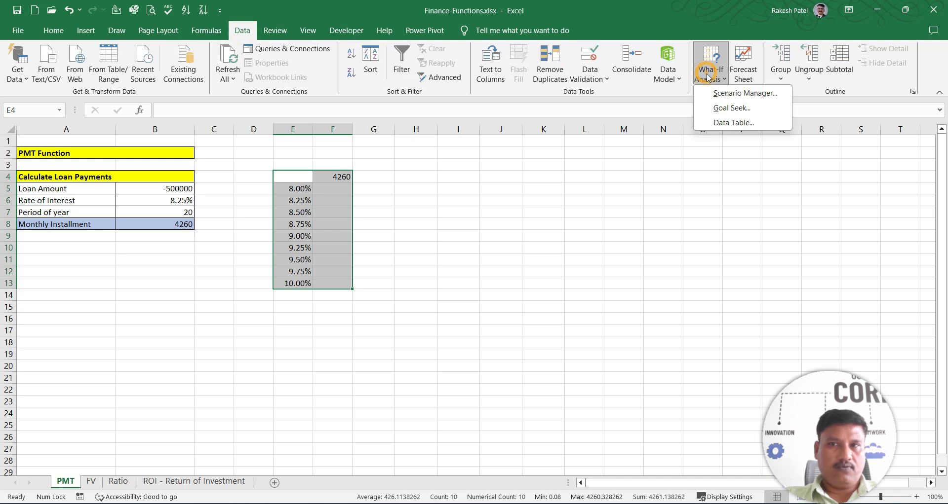
pyautogui.click(734, 124)
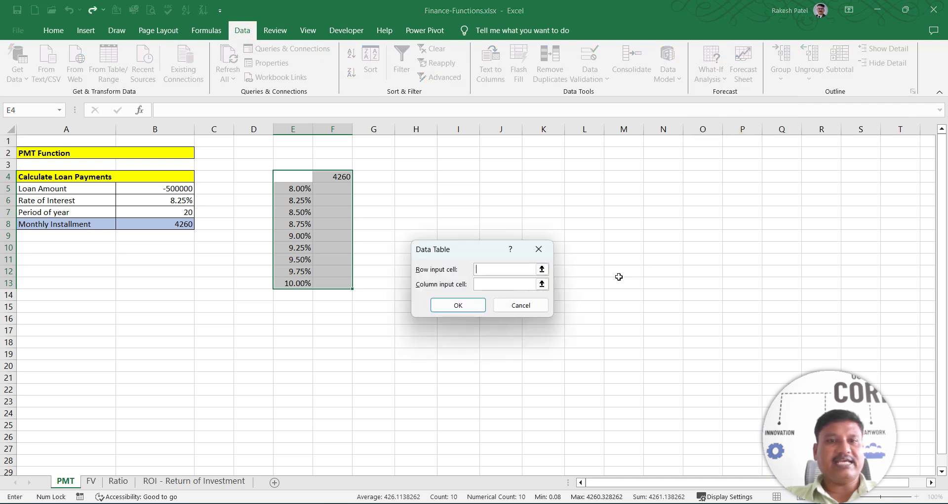
pyautogui.moveTo(458, 252); pyautogui.dragTo(466, 225)
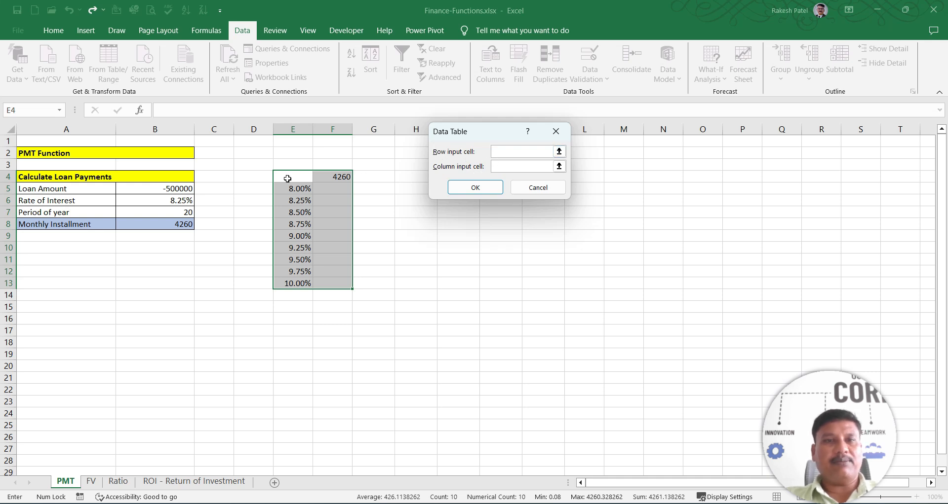
pyautogui.moveTo(492, 133); pyautogui.dragTo(587, 171)
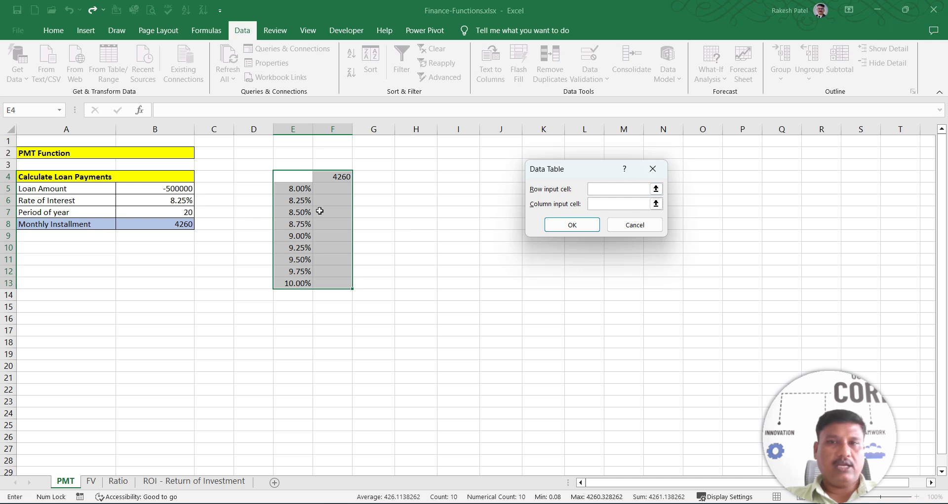
pyautogui.click(612, 205)
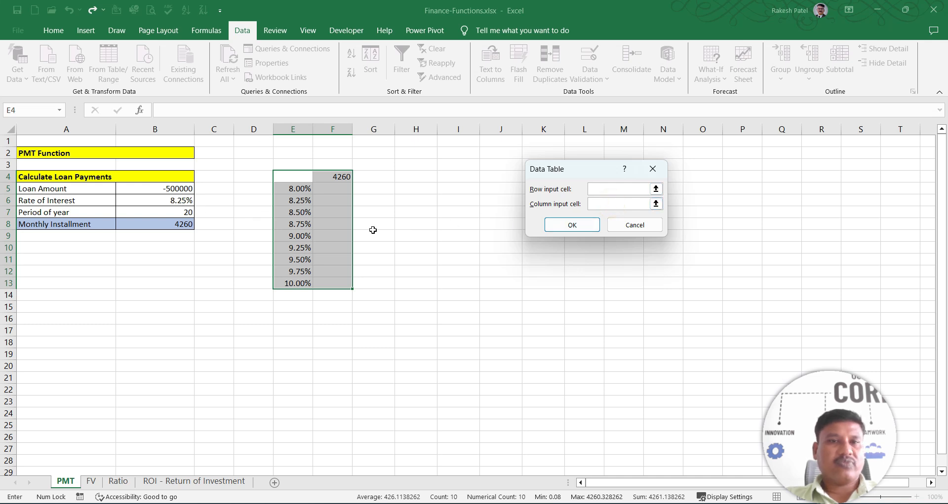
pyautogui.click(178, 201)
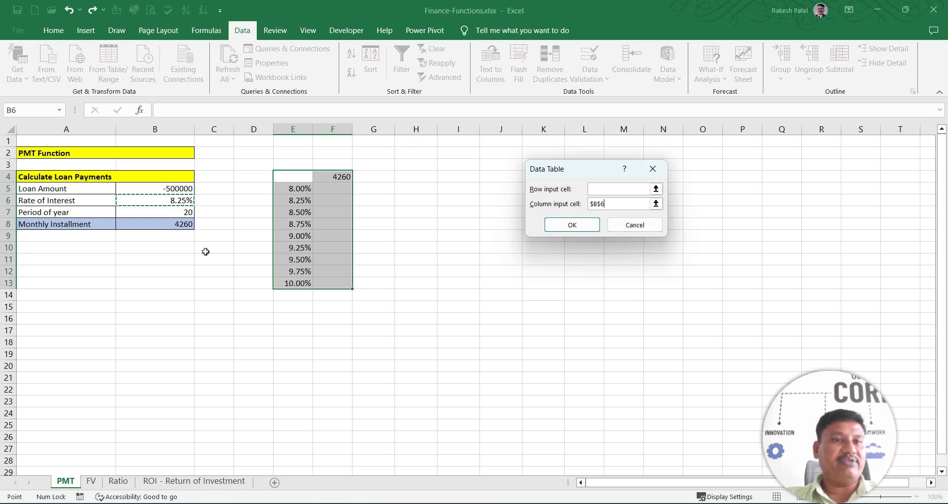
pyautogui.click(562, 228)
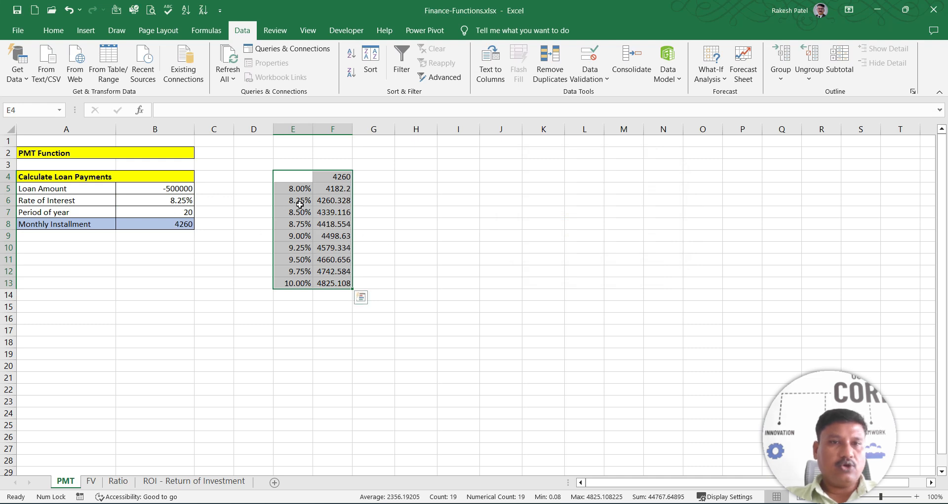
# Format the installments in F5:F13 as whole numbers without decimal places
pyautogui.click(339, 201)
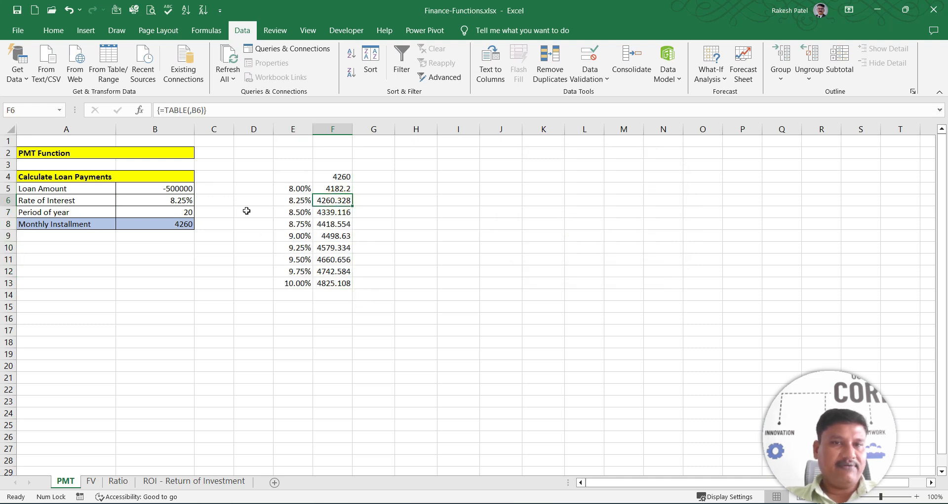
pyautogui.moveTo(335, 188); pyautogui.dragTo(333, 285)
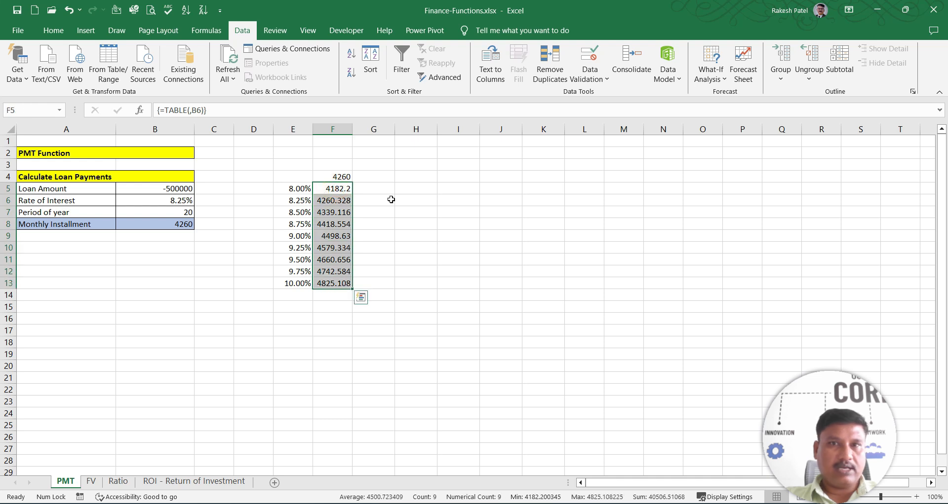
pyautogui.click(56, 38)
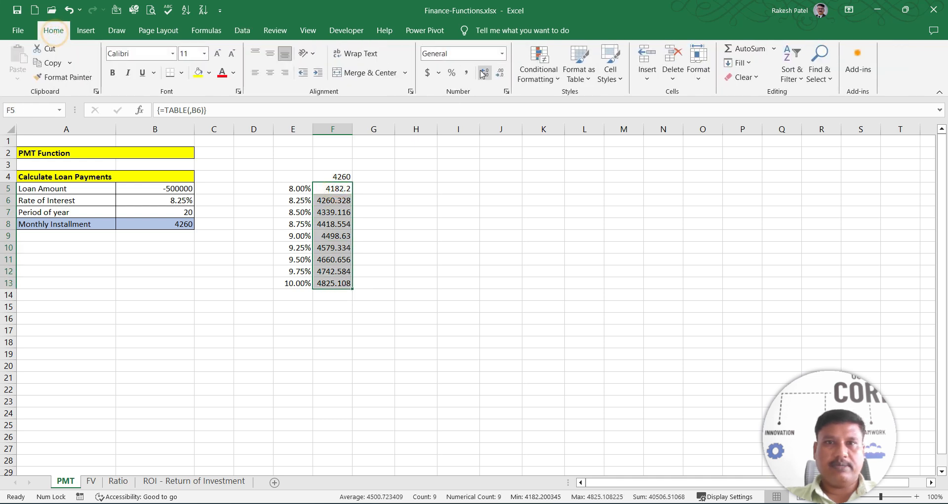
pyautogui.click(500, 74)
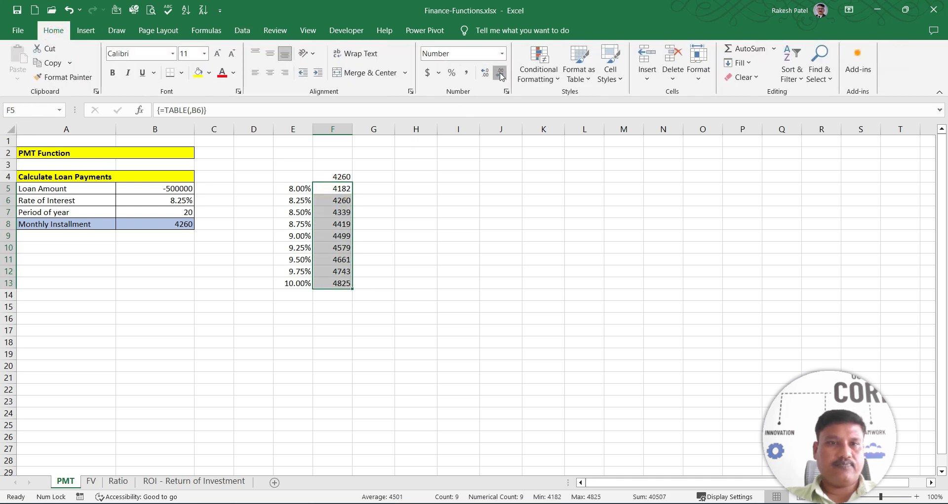
pyautogui.click(347, 201)
# Compare the 8.25% installment in F6 with B8, and clear the data table results in F5:F13
pyautogui.click(183, 225)
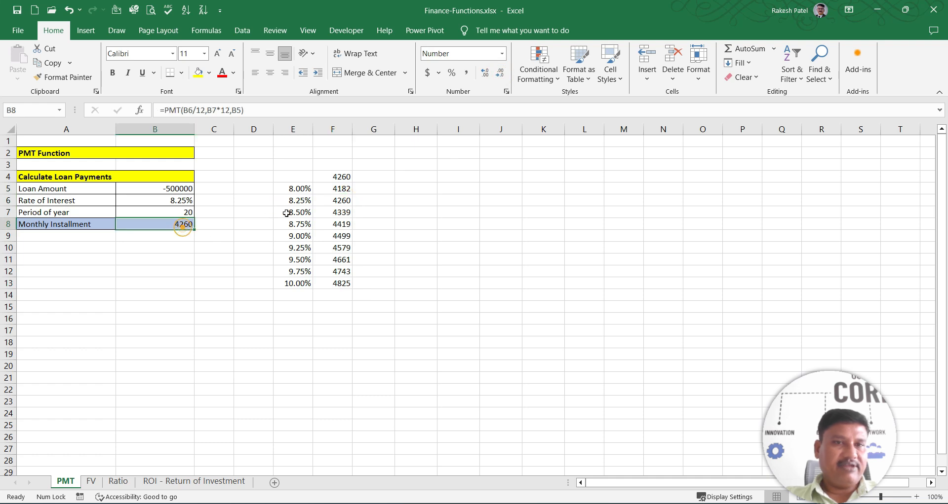
pyautogui.click(327, 200)
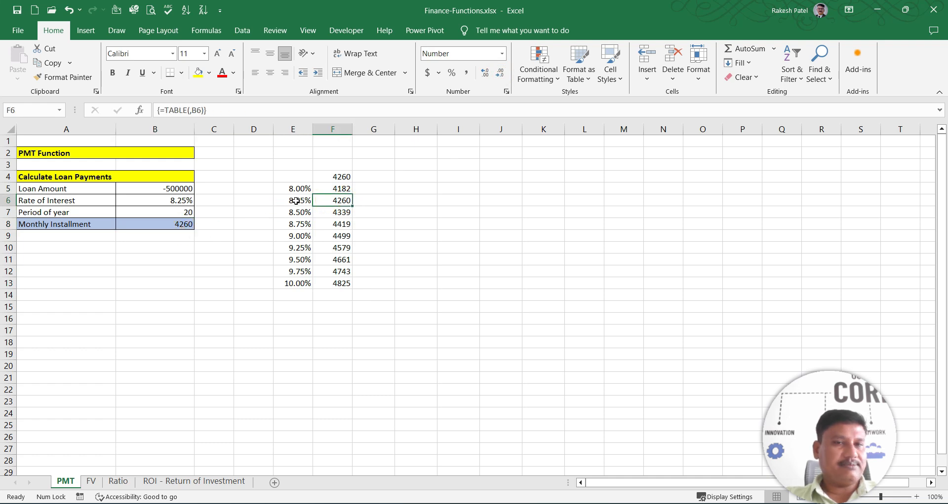
pyautogui.moveTo(345, 188); pyautogui.dragTo(339, 283)
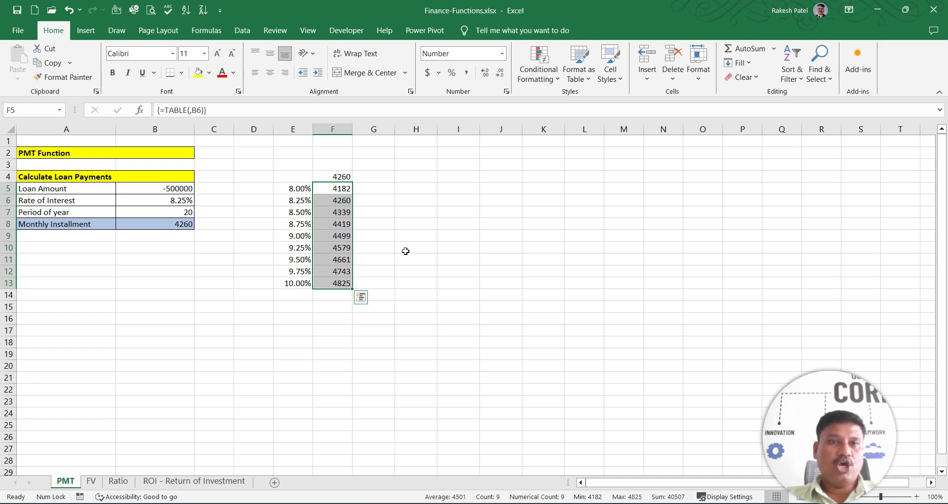
pyautogui.press('Delete')
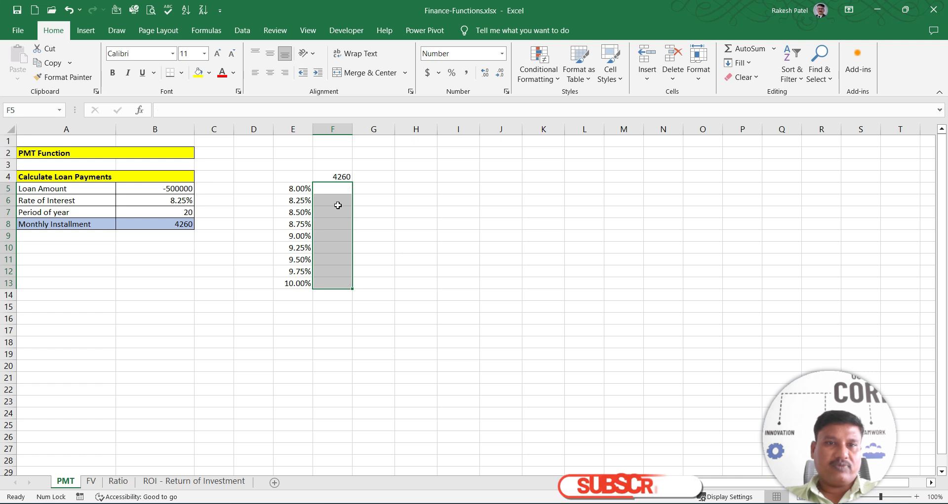
# Clear the installment link in F4 and fill F4:M4 with loan periods from 4 to 32 years in steps of 4
pyautogui.click(338, 176)
pyautogui.press('Delete')
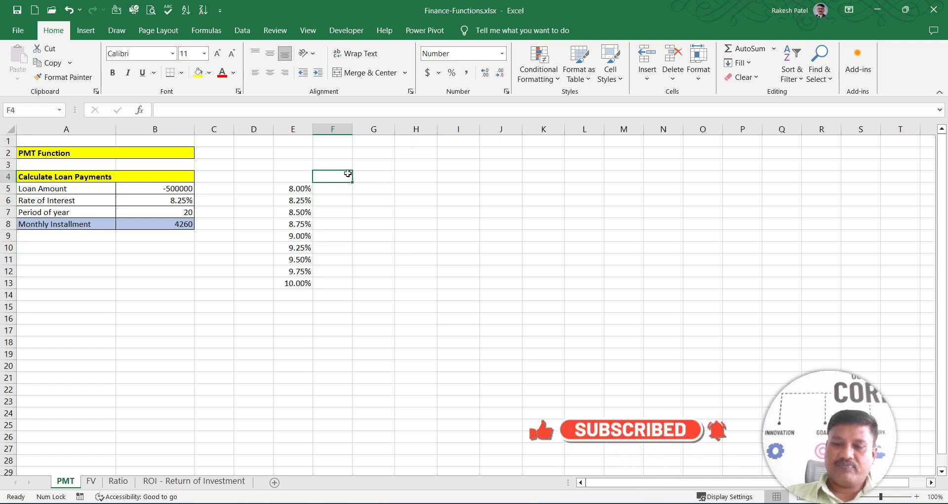
pyautogui.press('Right')
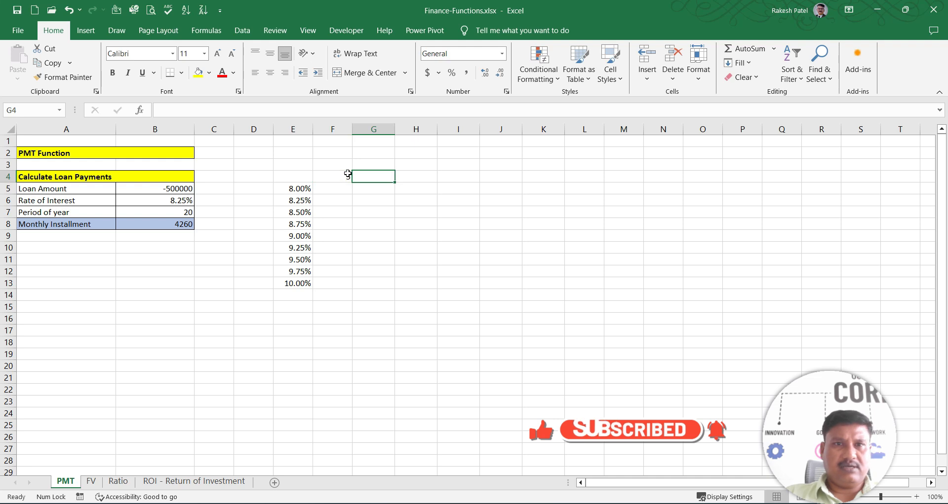
pyautogui.press('Left')
pyautogui.write('4')
pyautogui.press('Right')
pyautogui.write('8')
pyautogui.moveTo(348, 176); pyautogui.dragTo(639, 196)
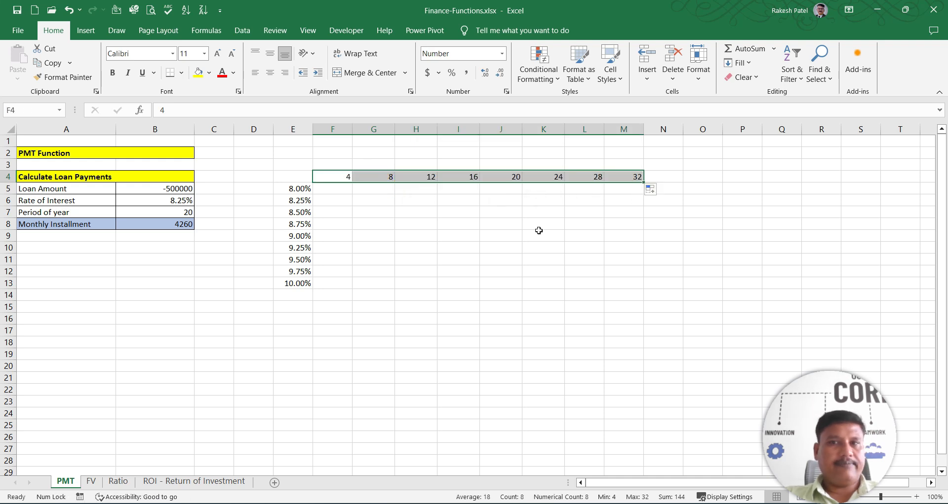
pyautogui.click(472, 213)
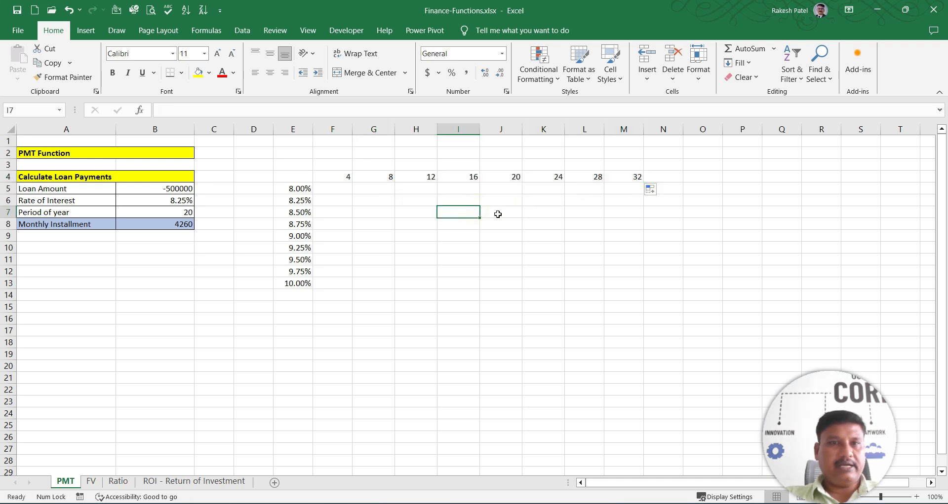
# Link corner cell E4, where the rate column and the period row meet, to the Monthly Installment with =B8
pyautogui.click(291, 187)
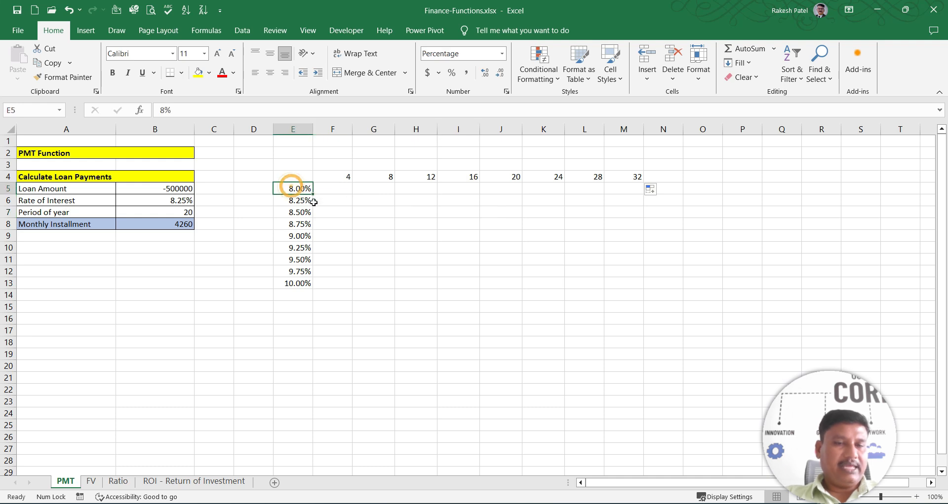
pyautogui.click(332, 177)
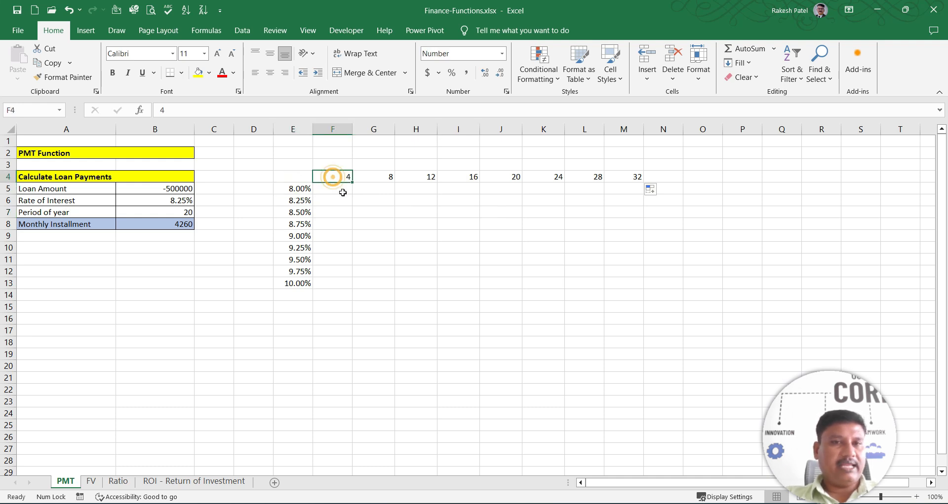
pyautogui.click(296, 177)
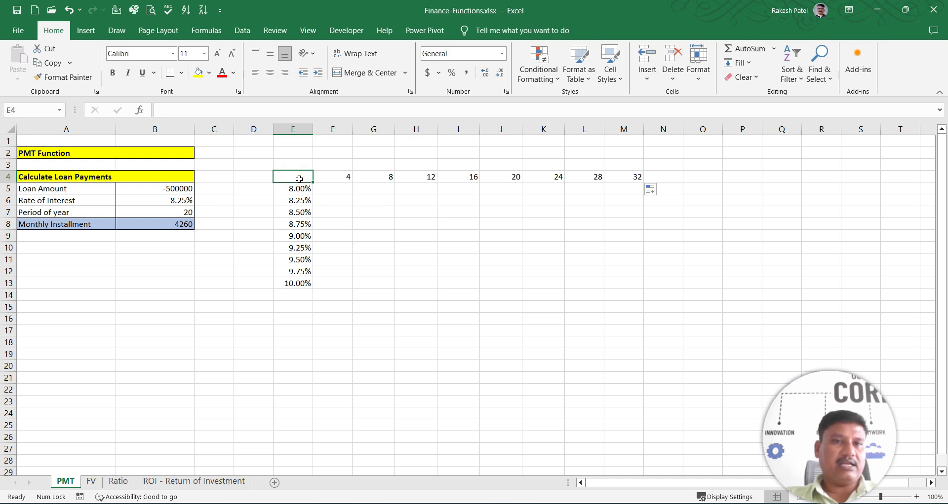
pyautogui.write('=')
pyautogui.press('Left')
pyautogui.press('Left')
pyautogui.press('Left')
pyautogui.press('Down')
pyautogui.press('Down')
pyautogui.press('Down')
pyautogui.press('Down')
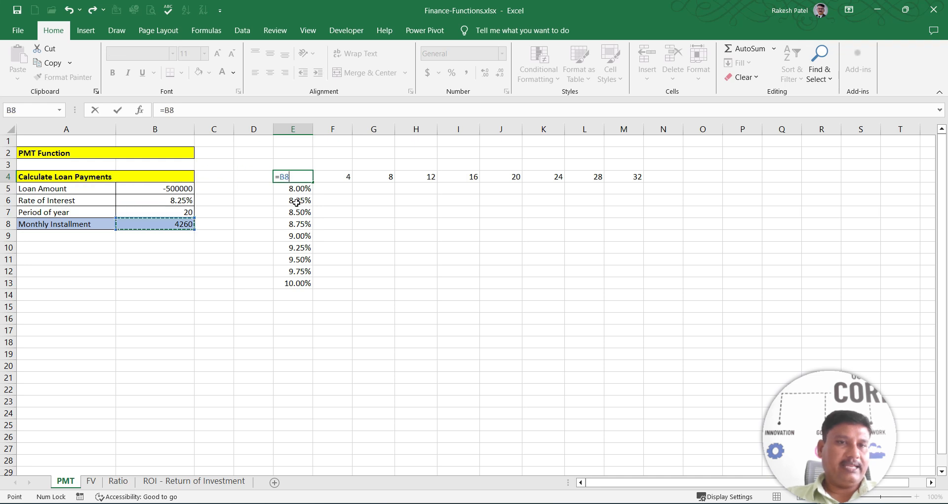
pyautogui.press('Return')
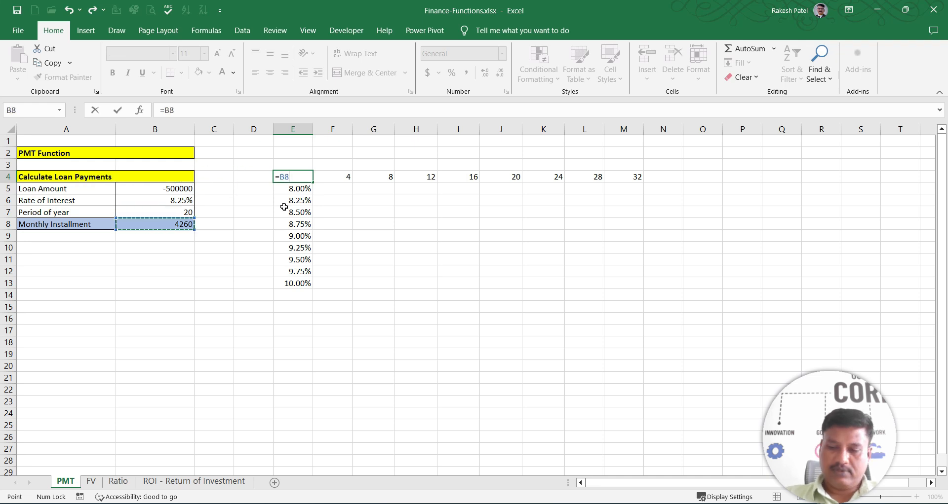
# Create a two-variable what-if Data Table over E4:M13 with $B$7 as row input cell and $B$6 as column input cell
pyautogui.press('Up')
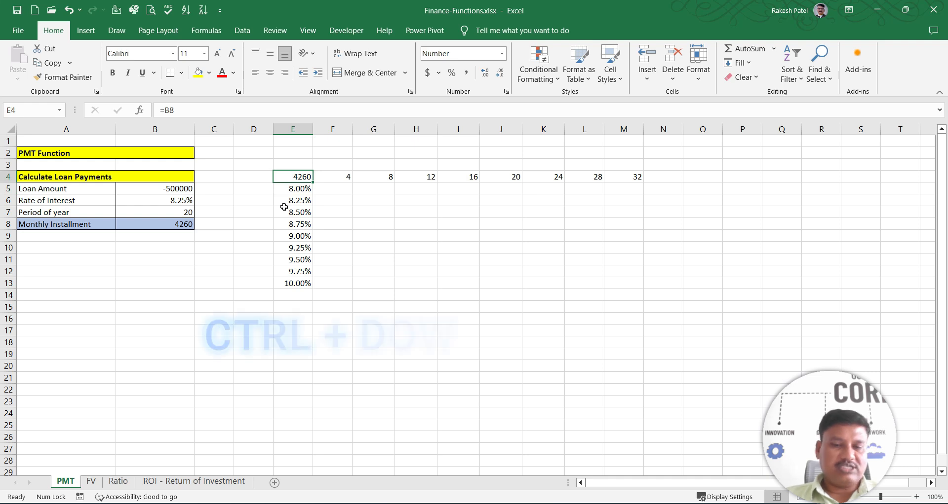
pyautogui.hotkey('ctrl', 'shift', 'Down')
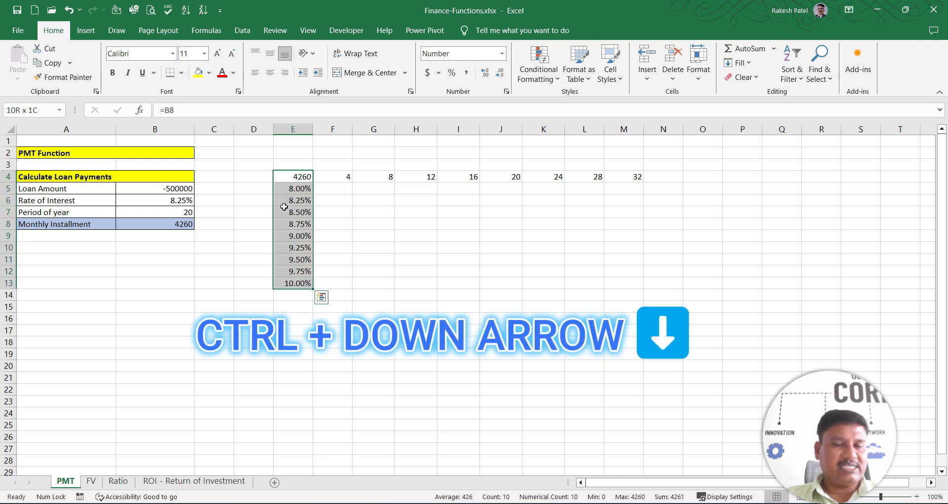
pyautogui.hotkey('ctrl', 'shift', 'Right')
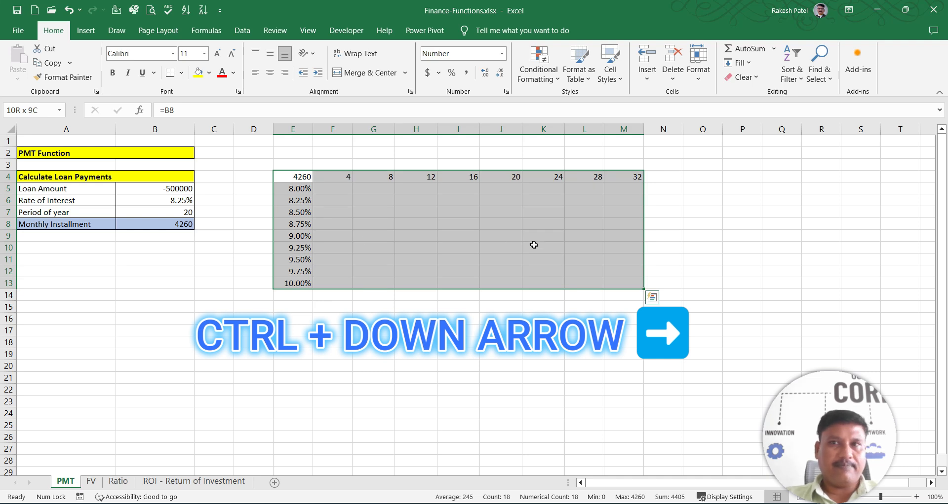
pyautogui.click(243, 31)
pyautogui.click(711, 67)
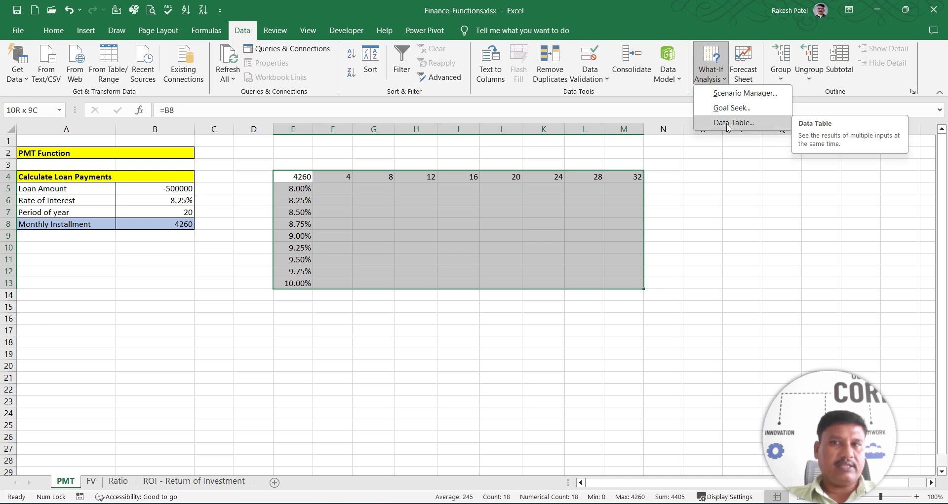
pyautogui.click(728, 124)
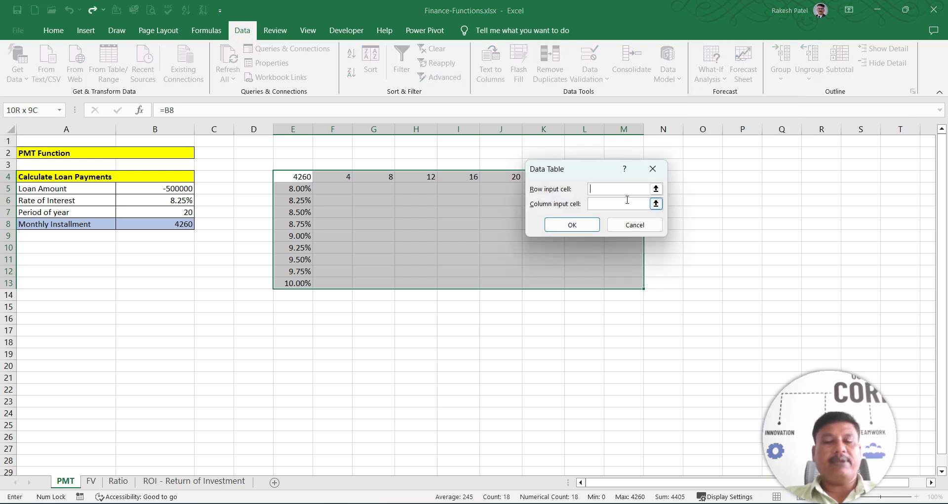
pyautogui.moveTo(592, 169); pyautogui.dragTo(459, 206)
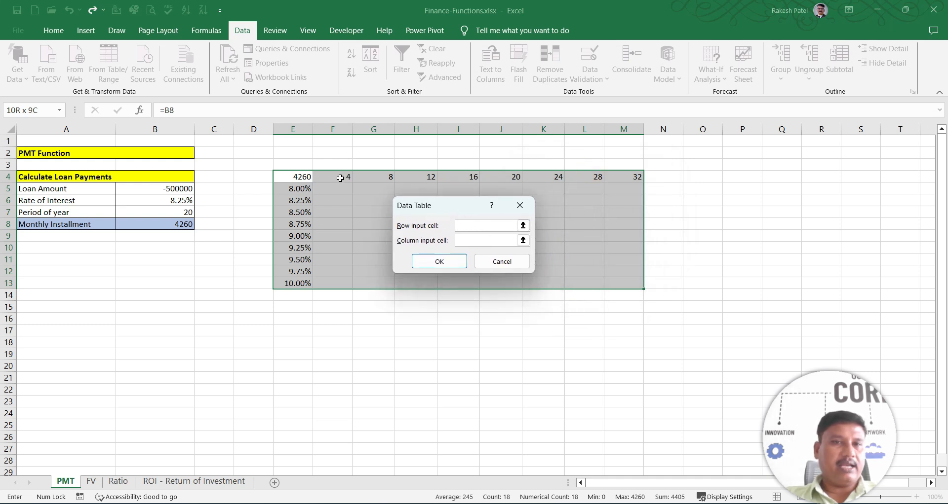
pyautogui.click(177, 212)
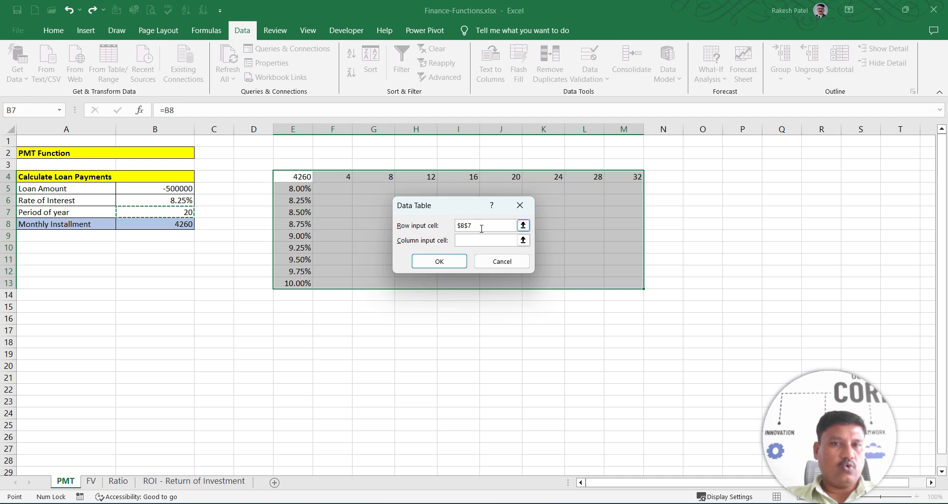
pyautogui.click(473, 240)
pyautogui.click(172, 203)
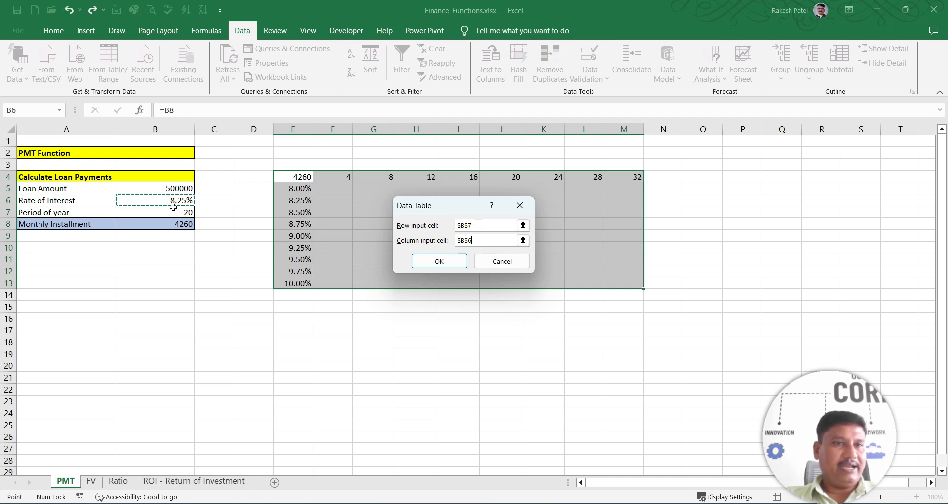
pyautogui.click(440, 263)
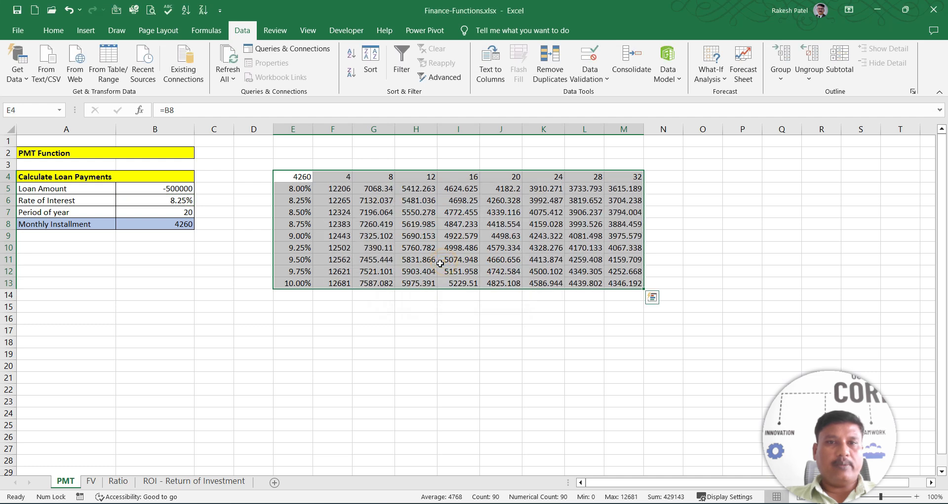
# Format the data table installments in F5:M13 as whole numbers without decimal places
pyautogui.click(374, 232)
pyautogui.moveTo(341, 189); pyautogui.dragTo(643, 289)
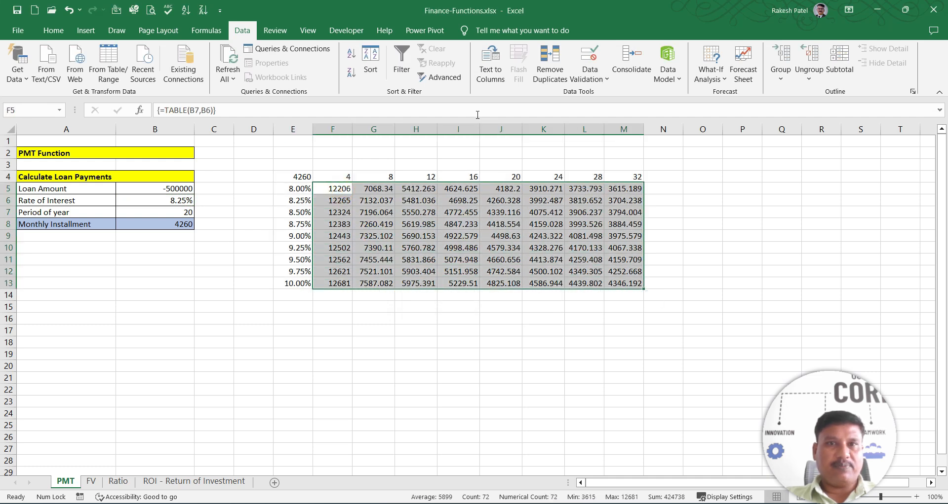
pyautogui.click(53, 31)
pyautogui.click(500, 73)
pyautogui.click(499, 73)
pyautogui.click(500, 73)
pyautogui.click(383, 246)
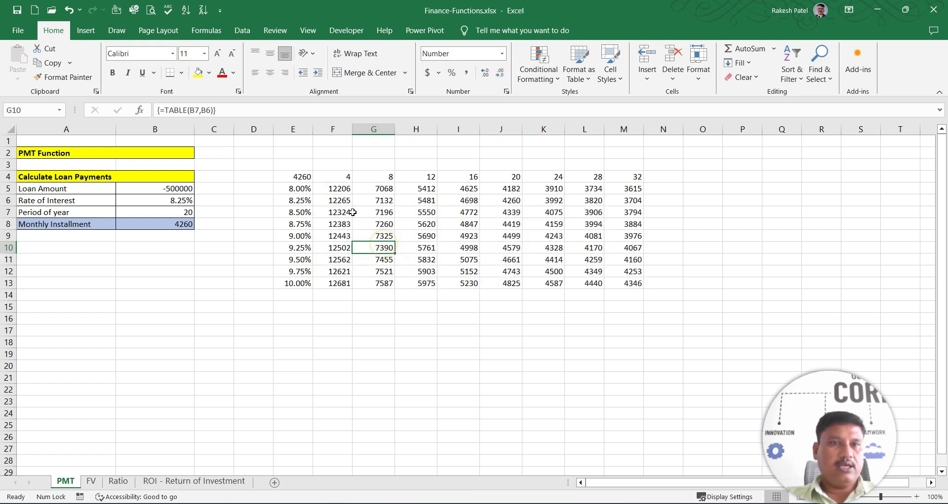
# Undo the last decimal change and format F5:M13 in comma style with no decimal places
pyautogui.hotkey('ctrl', 'z')
pyautogui.click(485, 73)
pyautogui.click(500, 73)
pyautogui.click(499, 72)
pyautogui.click(441, 342)
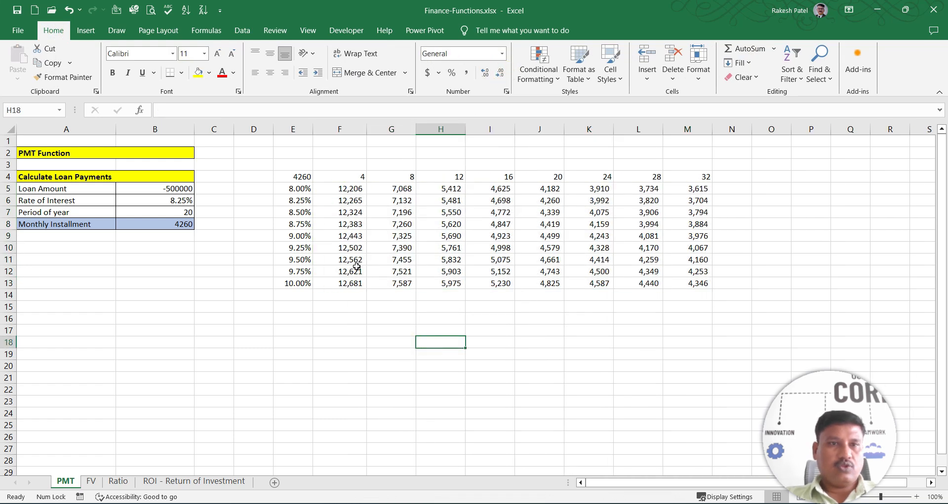
# Compare the 8.00% installments for 4 and 32 years, and examine the whole data table of rates and periods
pyautogui.click(341, 188)
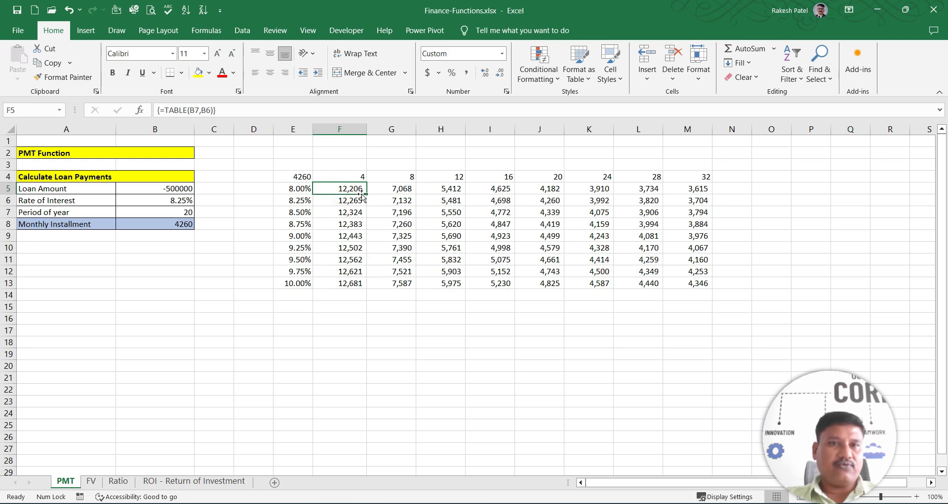
pyautogui.click(355, 177)
pyautogui.click(288, 190)
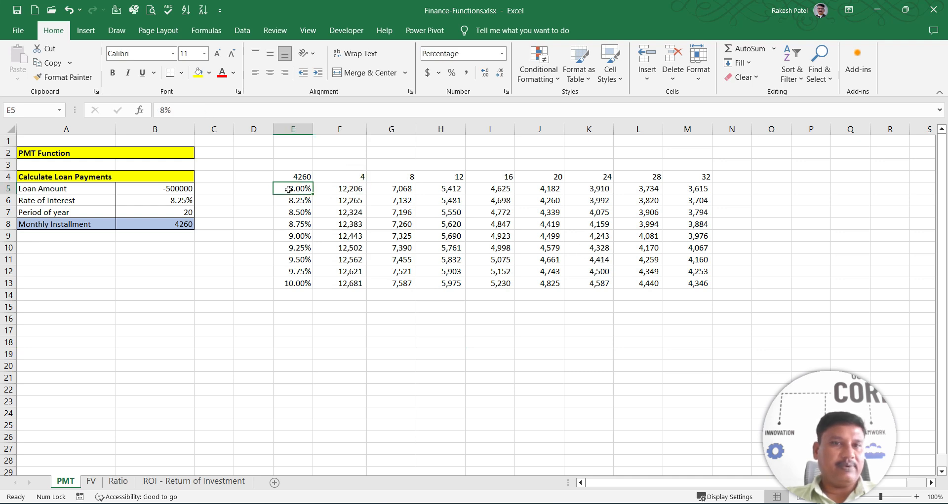
pyautogui.click(347, 189)
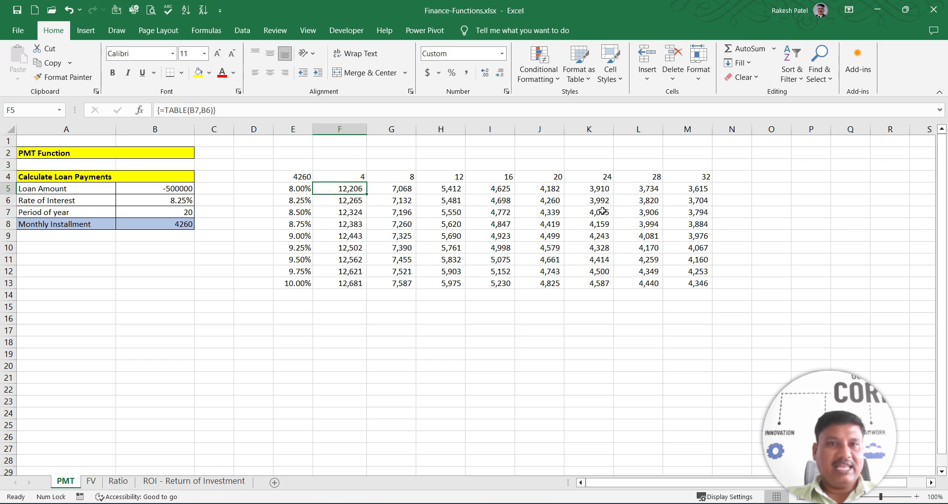
pyautogui.click(690, 189)
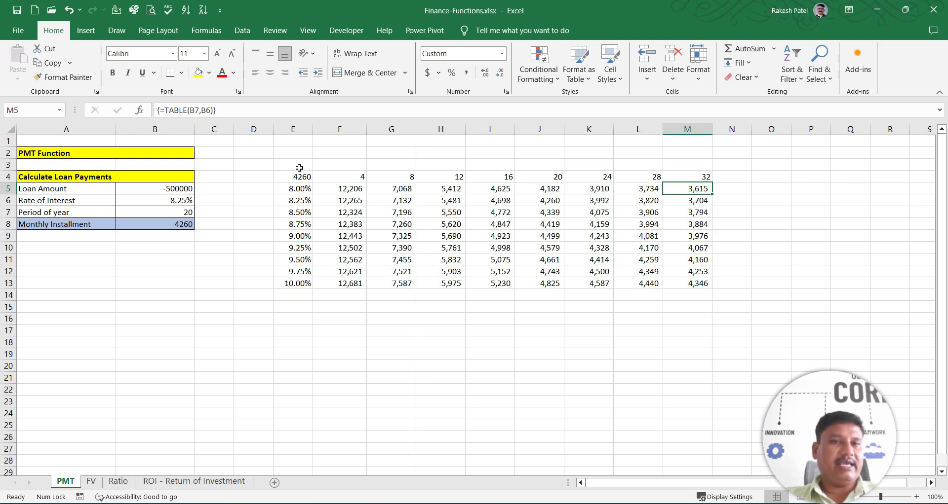
pyautogui.moveTo(299, 184); pyautogui.dragTo(698, 284)
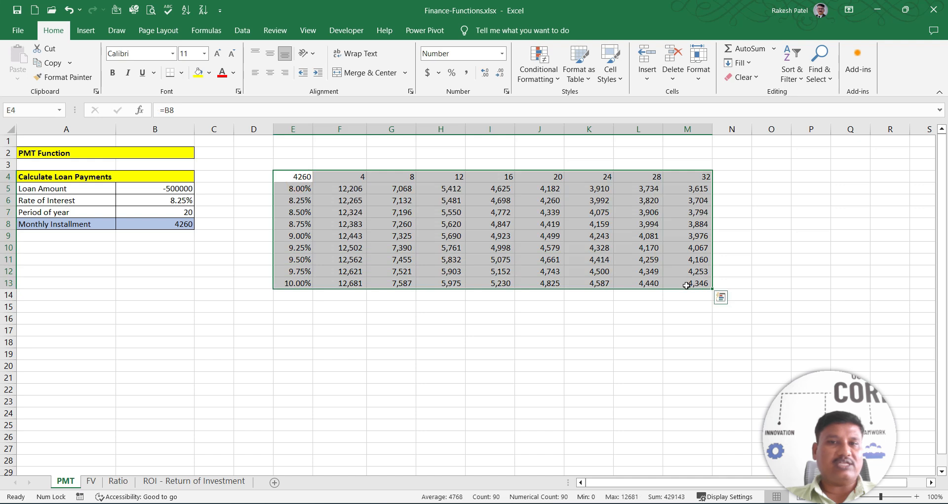
pyautogui.click(550, 261)
pyautogui.moveTo(350, 189); pyautogui.dragTo(687, 282)
pyautogui.click(541, 260)
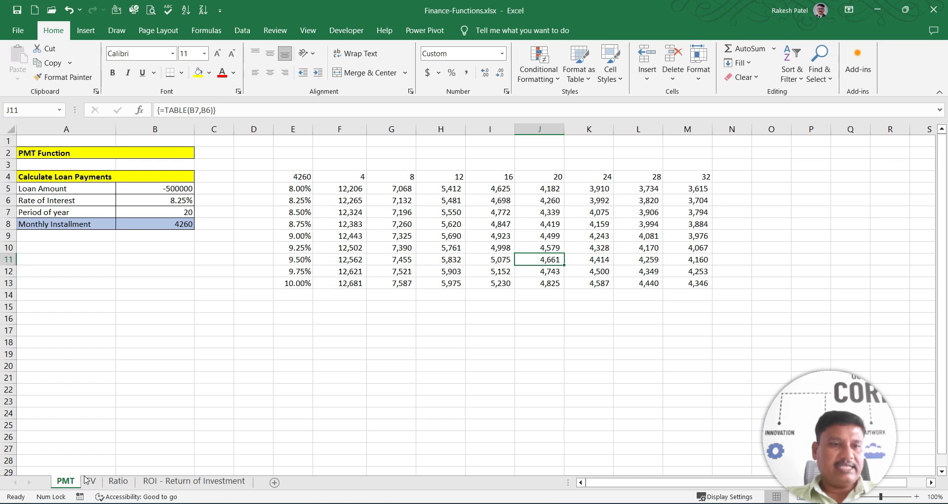
pyautogui.click(67, 247)
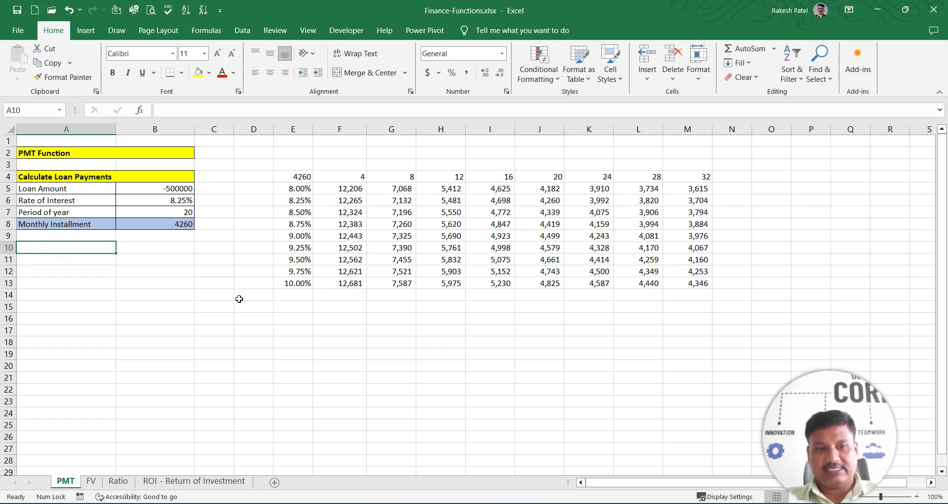
# Open the FV sheet and clear the existing Future Fund Amount formula in B7
pyautogui.click(91, 482)
pyautogui.click(309, 306)
pyautogui.click(225, 213)
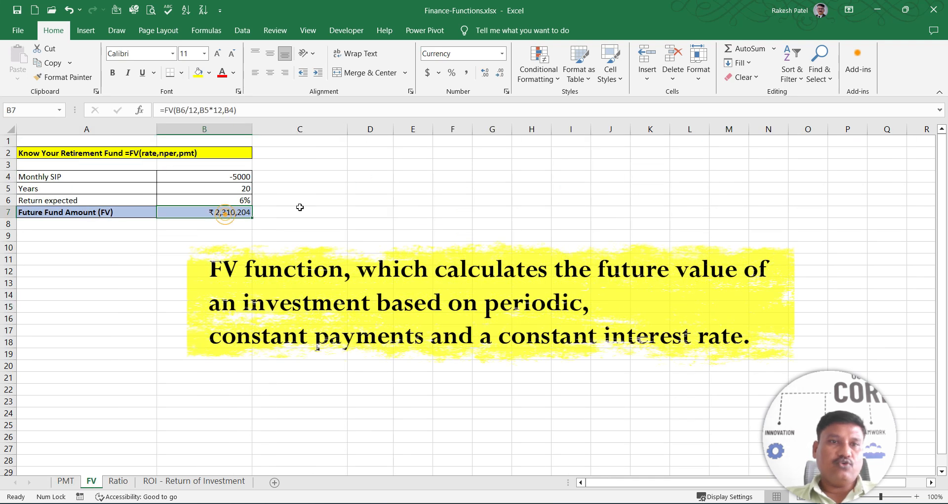
pyautogui.click(225, 177)
pyautogui.click(218, 212)
pyautogui.press('Delete')
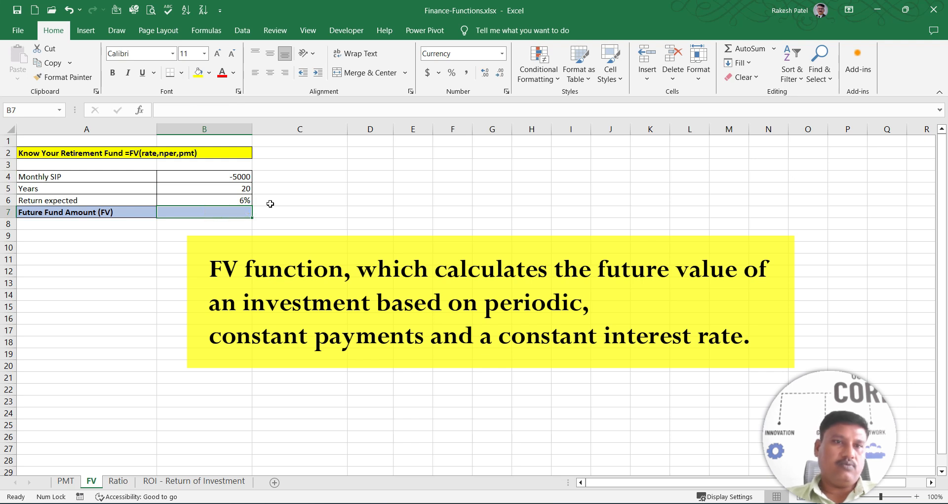
# Review the Monthly SIP, Years and Return expected inputs in B4:B6, and select the empty Future Fund Amount cell B7
pyautogui.click(188, 191)
pyautogui.click(230, 256)
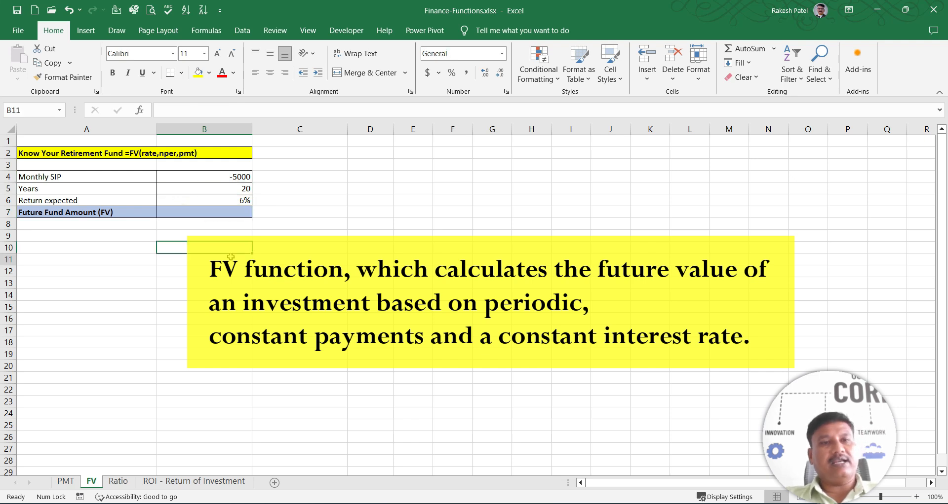
pyautogui.click(210, 174)
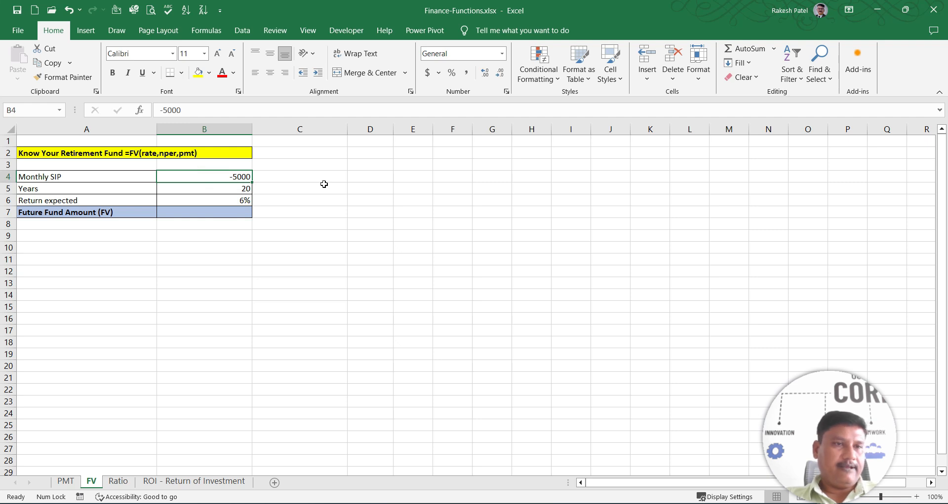
pyautogui.click(244, 191)
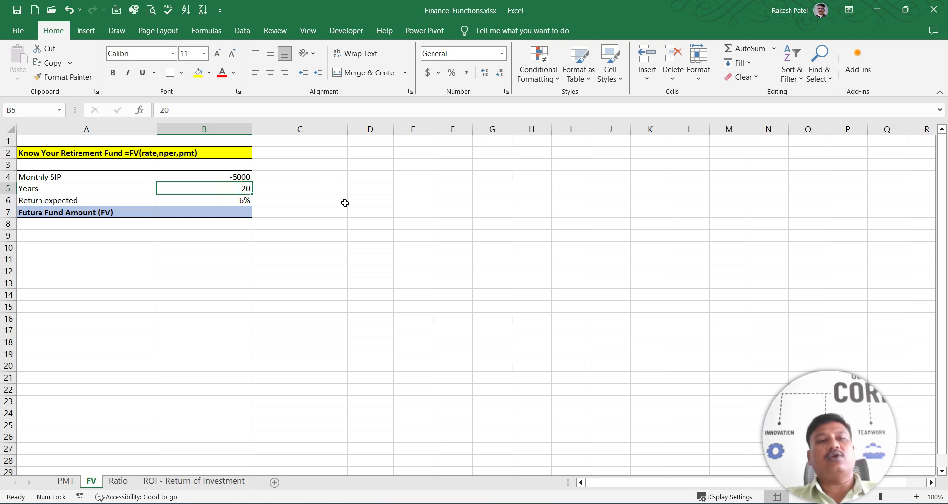
pyautogui.click(228, 204)
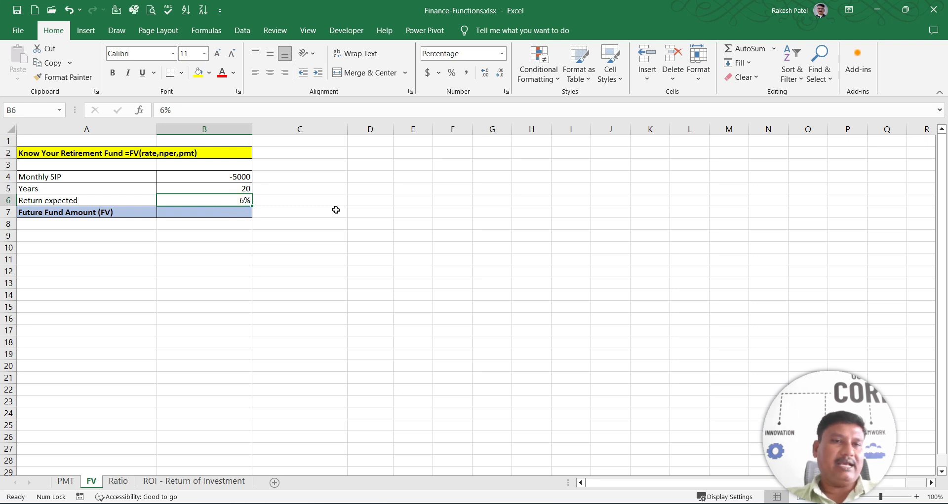
pyautogui.click(209, 216)
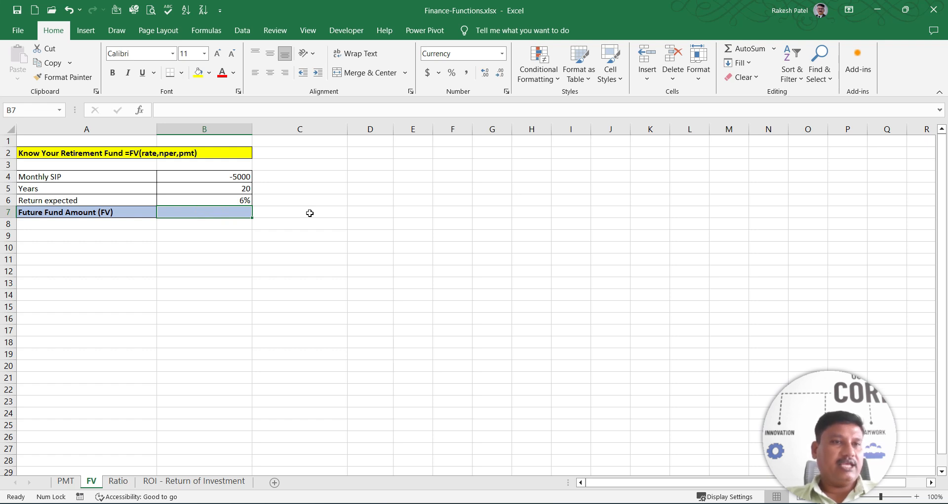
# Calculate the Future Fund Amount in B7 with the formula =FV(B6/12,B5*12,B4)
pyautogui.write('=fv')
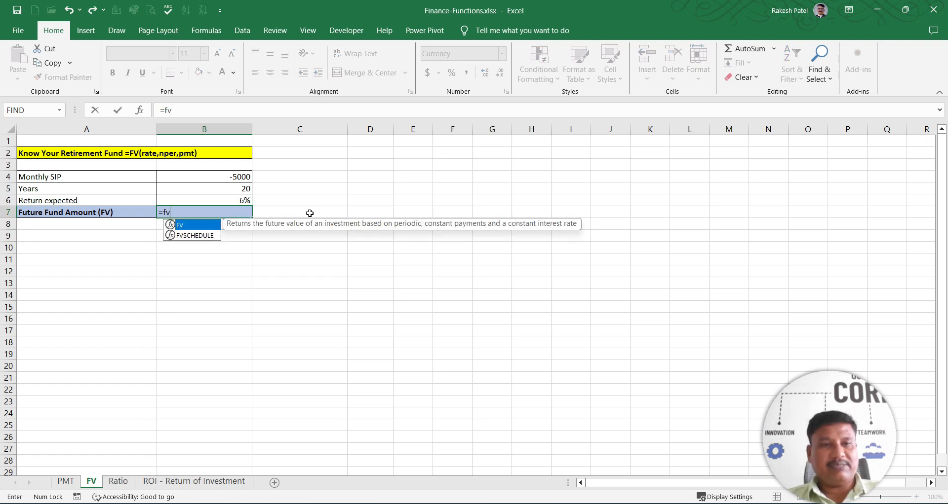
pyautogui.press('Tab')
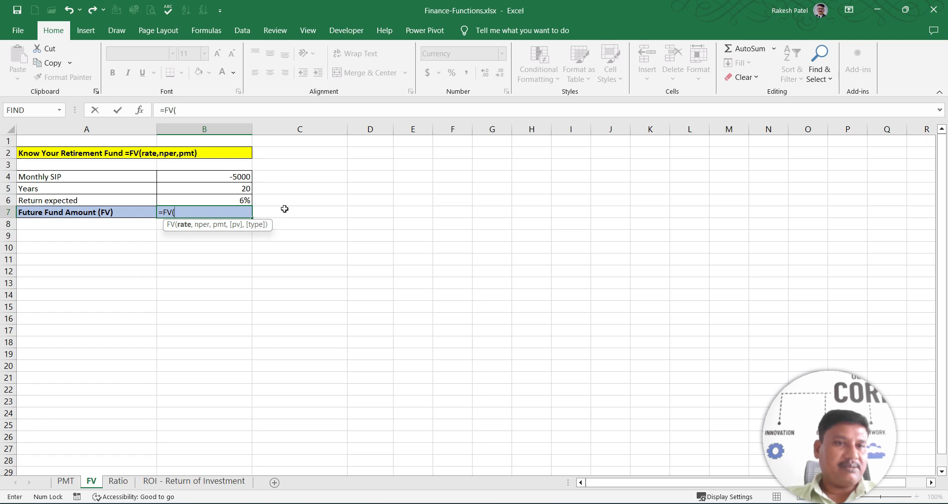
pyautogui.click(235, 200)
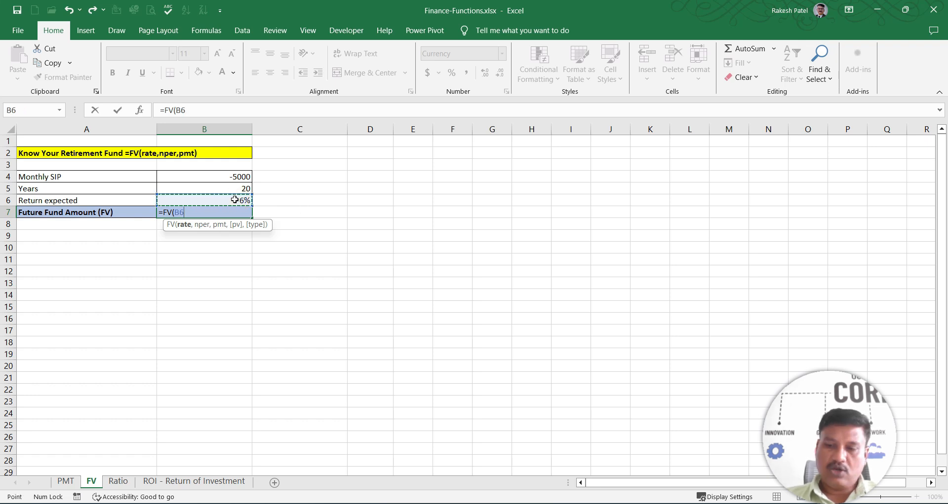
pyautogui.write('/12')
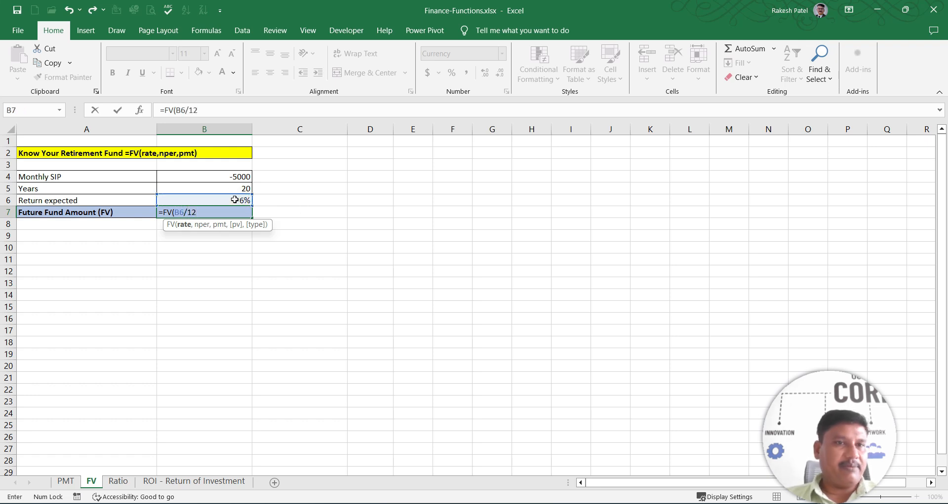
pyautogui.write(',')
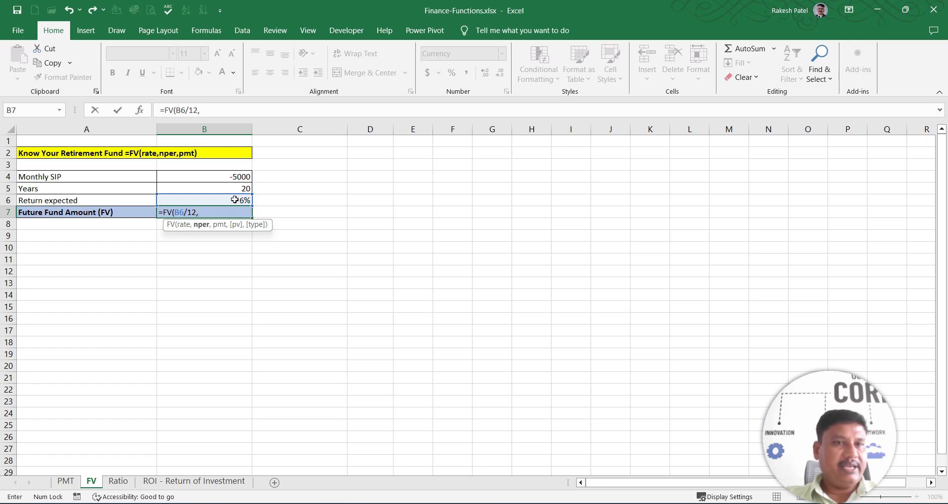
pyautogui.click(233, 188)
pyautogui.write('*12,')
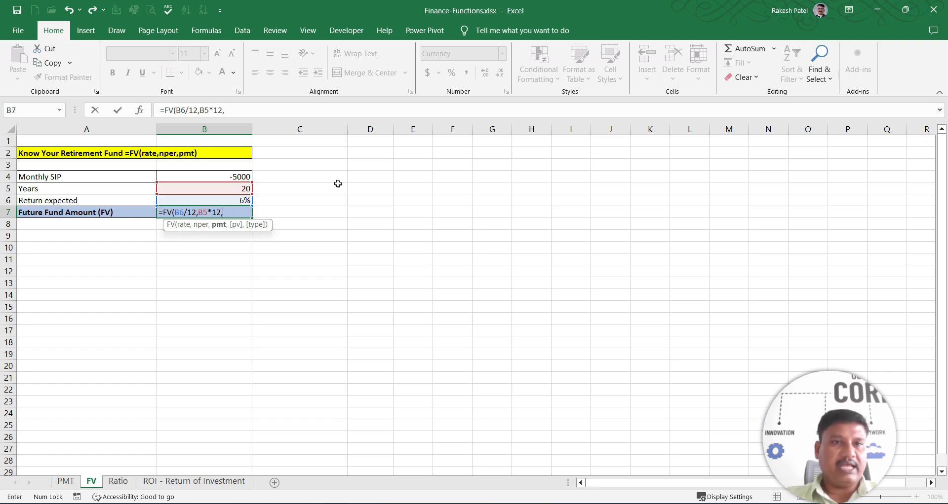
pyautogui.click(237, 173)
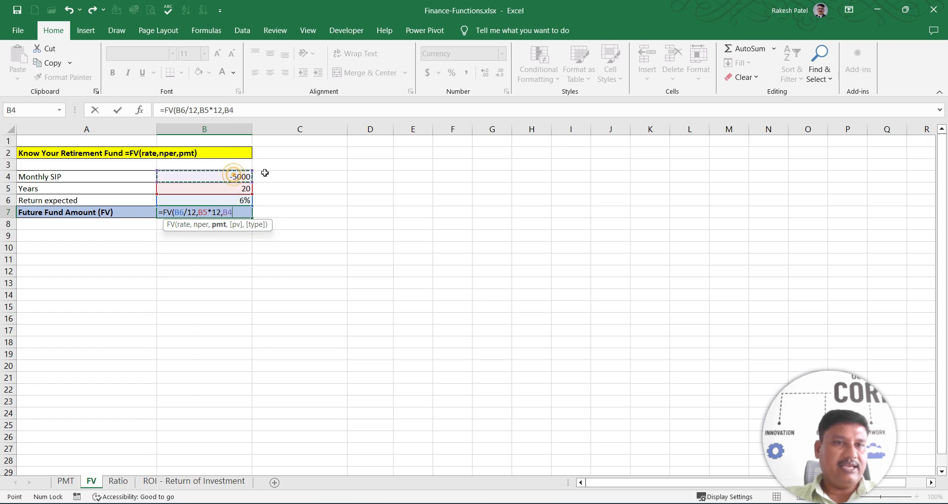
pyautogui.write(')')
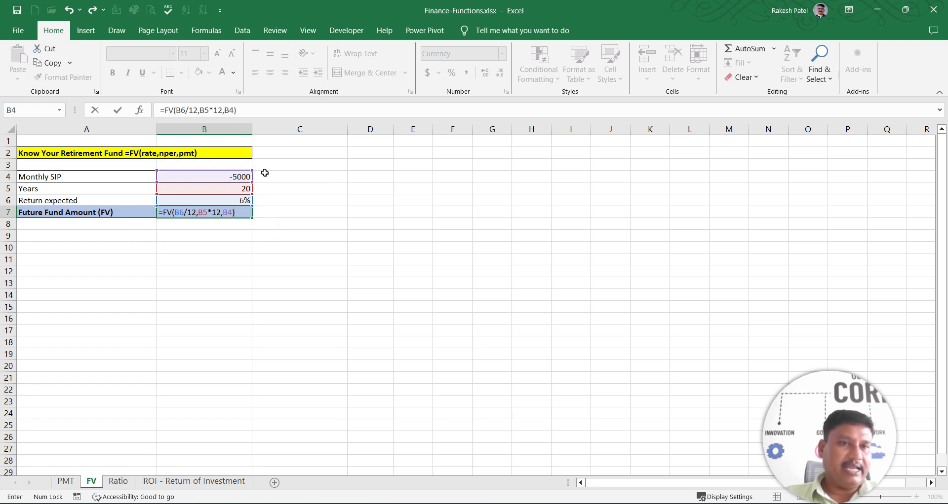
pyautogui.hotkey('ctrl', 'Return')
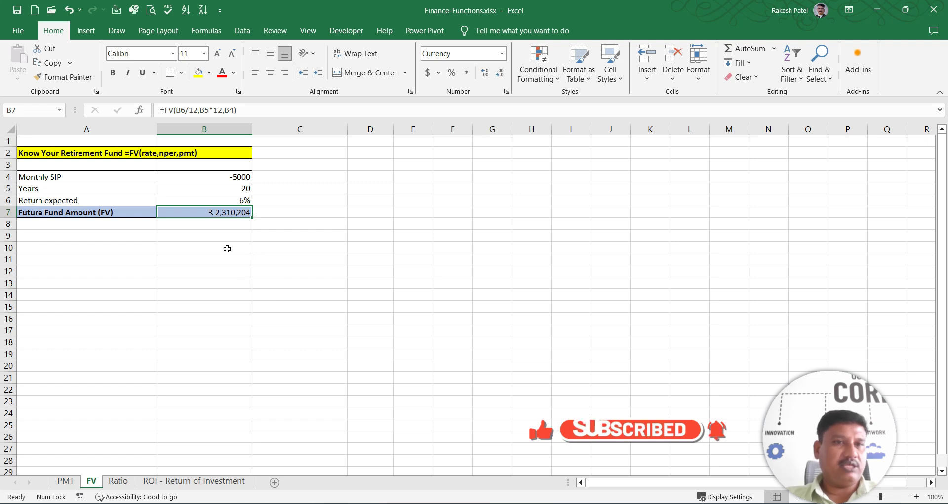
# Review the Future Fund Amount in B7 against the Return expected, Years and Monthly SIP inputs
pyautogui.click(205, 228)
pyautogui.click(210, 214)
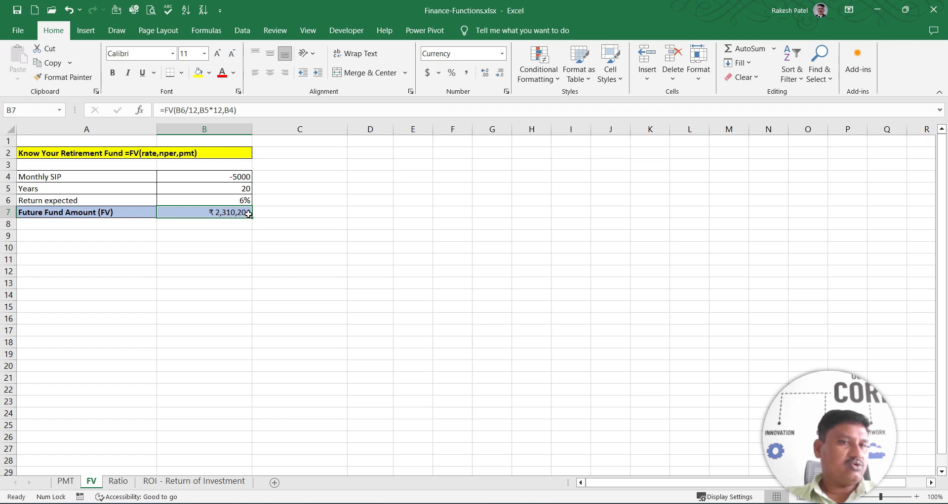
pyautogui.click(221, 225)
pyautogui.click(237, 202)
pyautogui.click(223, 188)
pyautogui.click(242, 178)
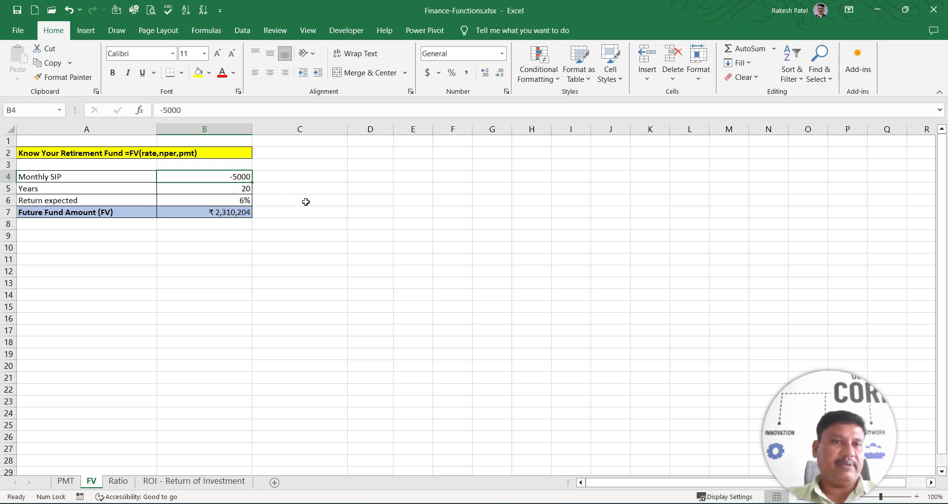
pyautogui.click(231, 213)
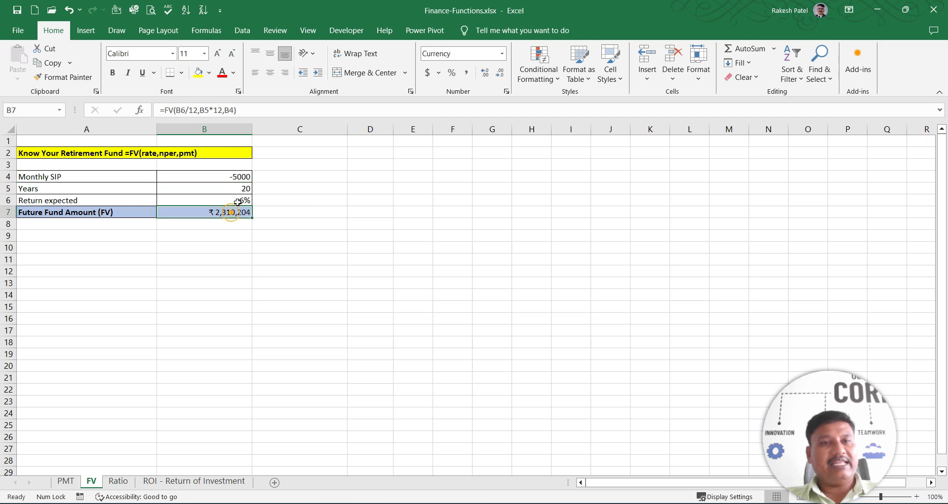
pyautogui.click(243, 189)
pyautogui.click(244, 212)
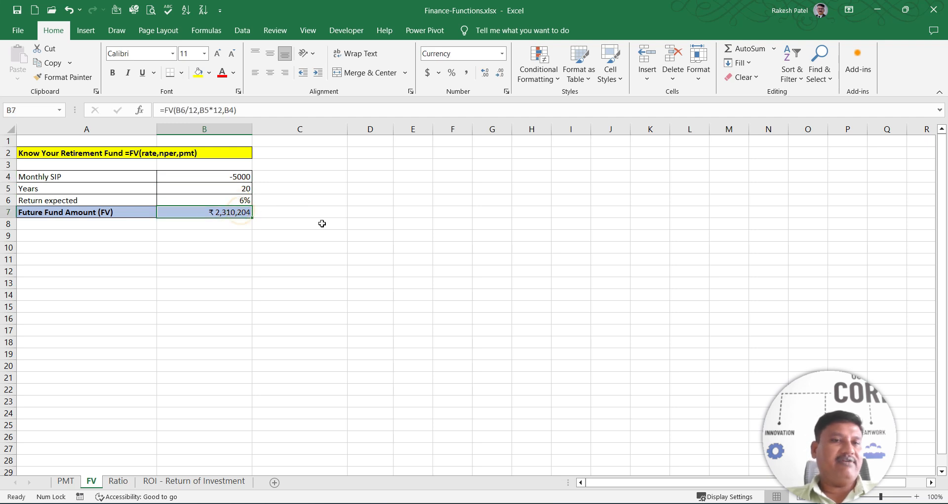
# Set the Monthly SIP in B4 to -10000
pyautogui.click(241, 180)
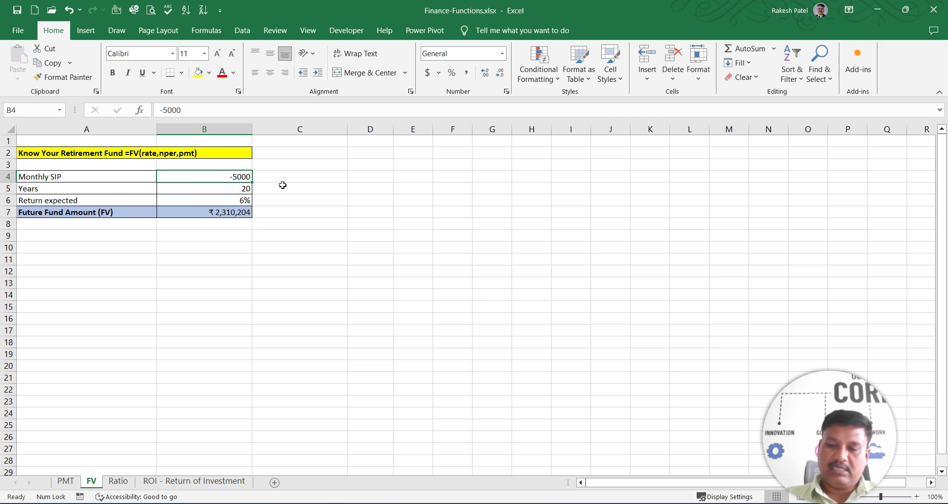
pyautogui.write('-1')
pyautogui.press('Escape')
pyautogui.write('-')
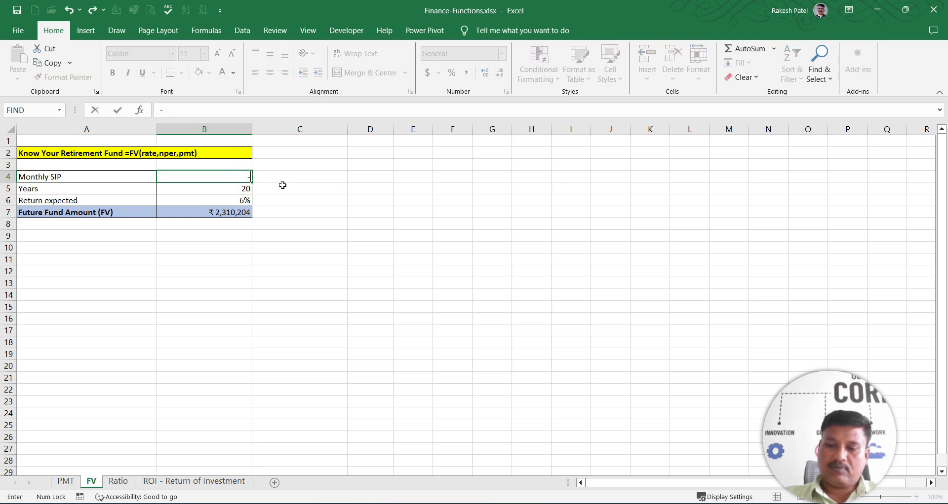
pyautogui.write('10000')
pyautogui.press('Return')
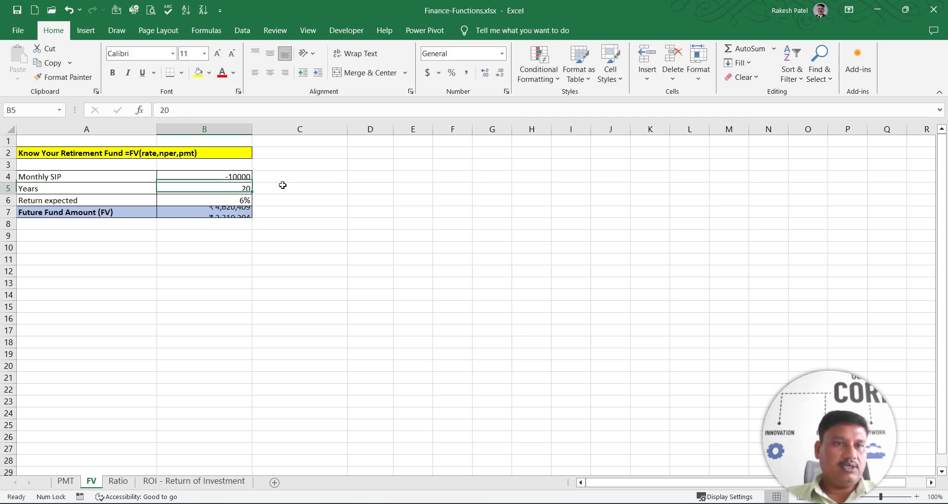
pyautogui.press('Up')
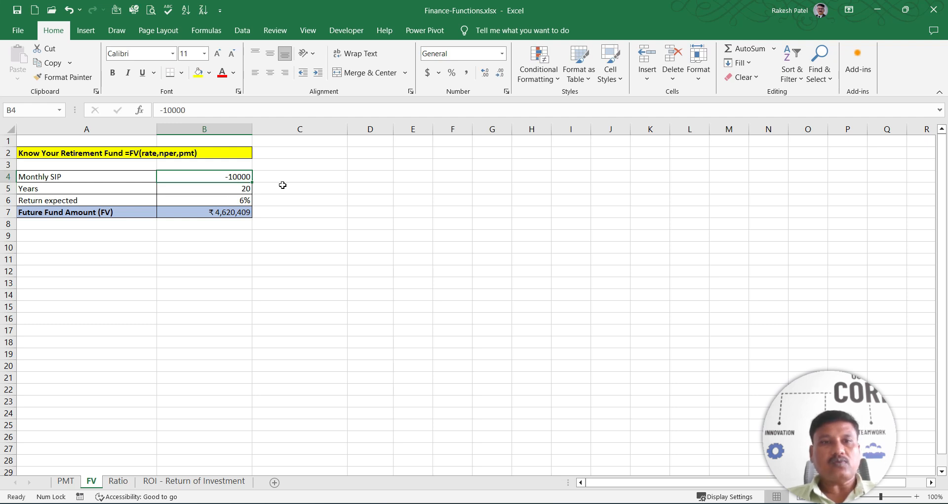
pyautogui.press('Down')
pyautogui.press('Down')
pyautogui.press('Right')
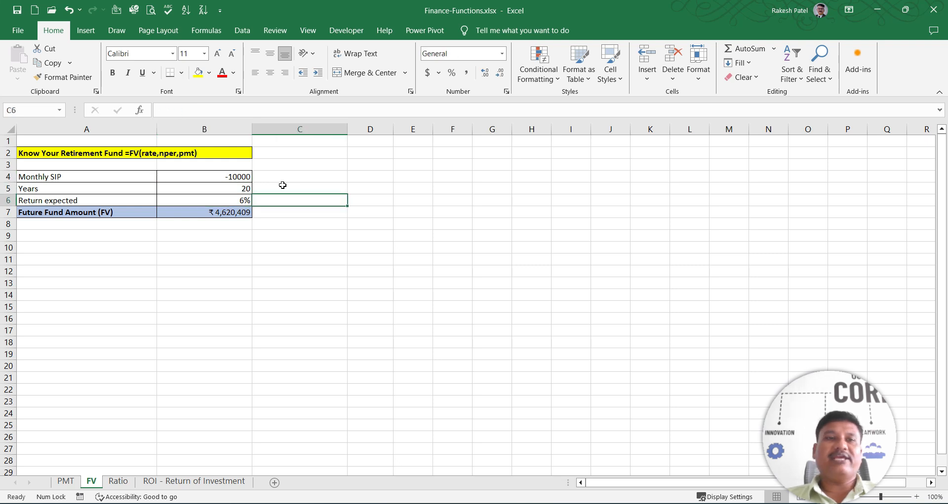
pyautogui.press('Left')
pyautogui.press('Up')
pyautogui.press('Up')
pyautogui.press('Down')
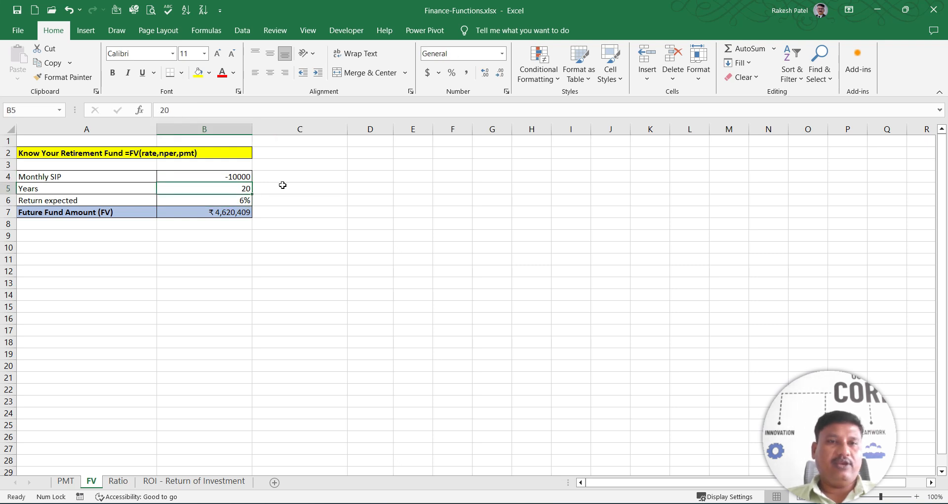
# Enter 4% and 6% in E4:E5 and extend the series in 2% steps down to 14% in E9
pyautogui.press('Right')
pyautogui.press('Right')
pyautogui.press('Right')
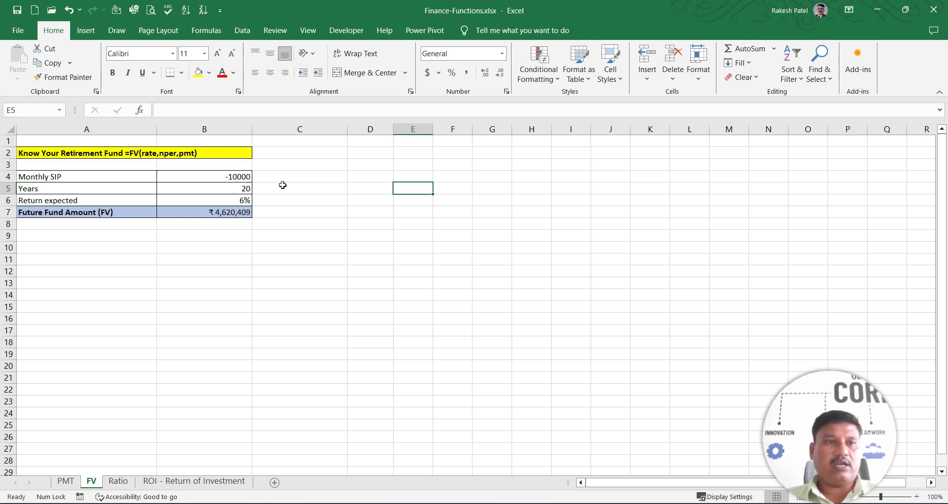
pyautogui.press('Up')
pyautogui.press('Up')
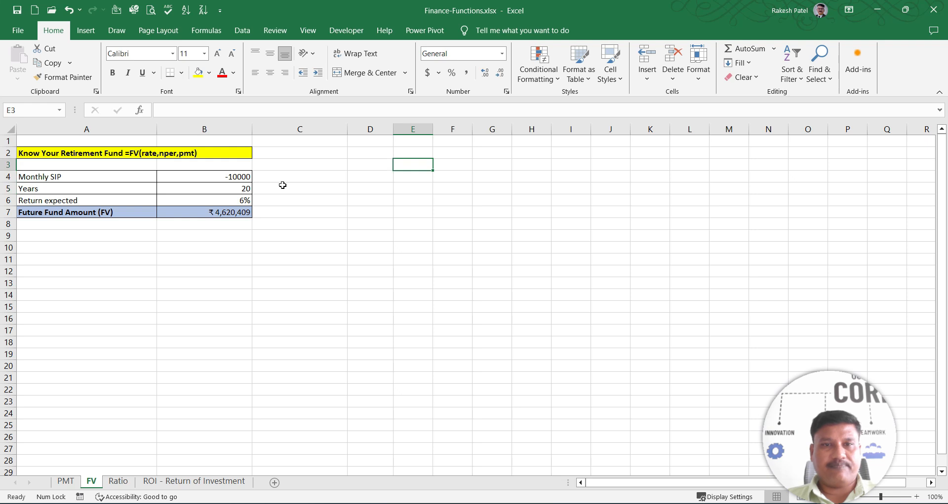
pyautogui.press('Down')
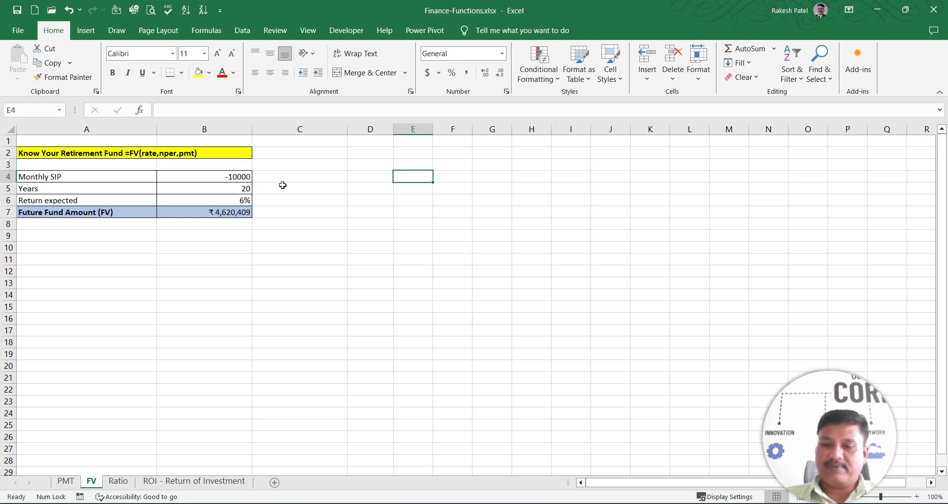
pyautogui.write('4%')
pyautogui.press('Return')
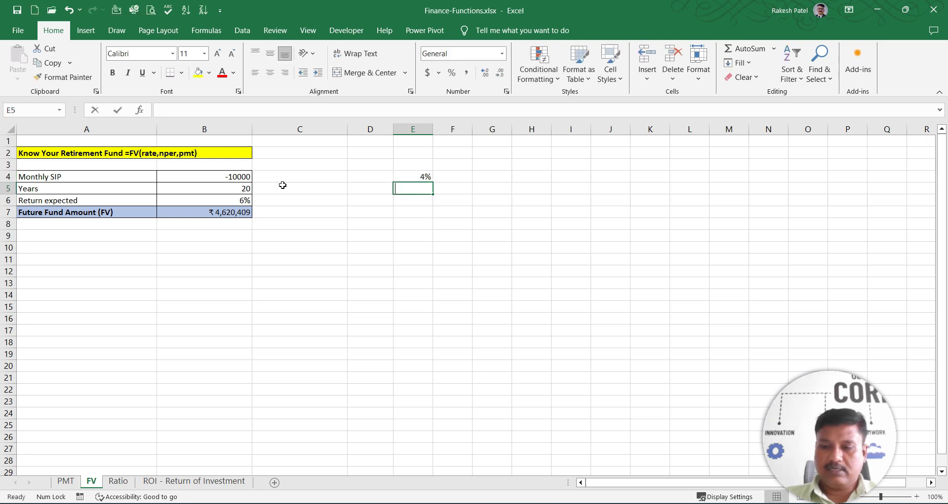
pyautogui.write('6')
pyautogui.press('Return')
pyautogui.press('Up')
pyautogui.press('Up')
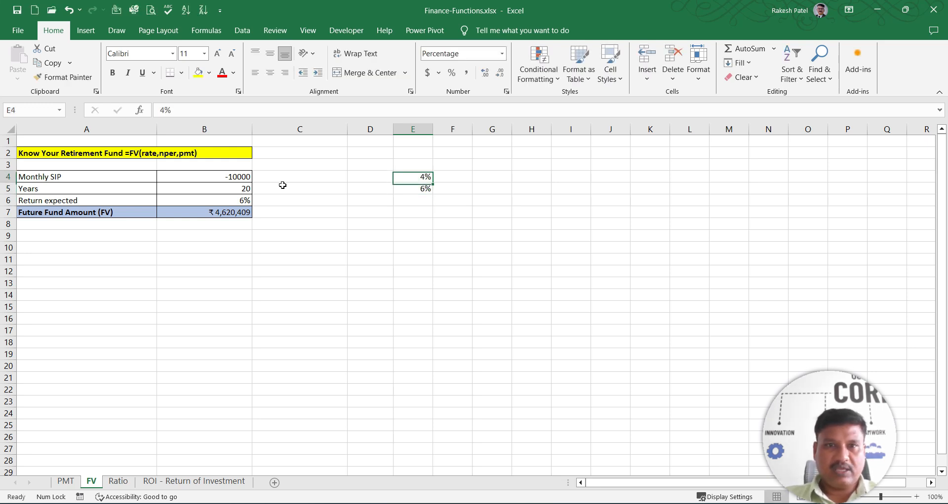
pyautogui.hotkey('shift', 'Down')
pyautogui.moveTo(433, 194); pyautogui.dragTo(431, 239)
pyautogui.click(486, 220)
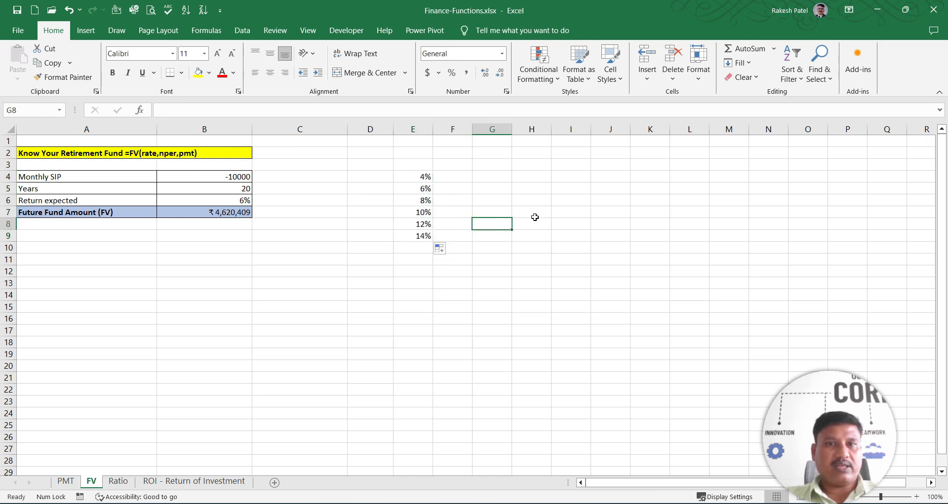
# Enter monthly SIP amounts -3000 and -5000 in F3:G3 and extend the series across row 3 to -15000 in L3
pyautogui.click(452, 163)
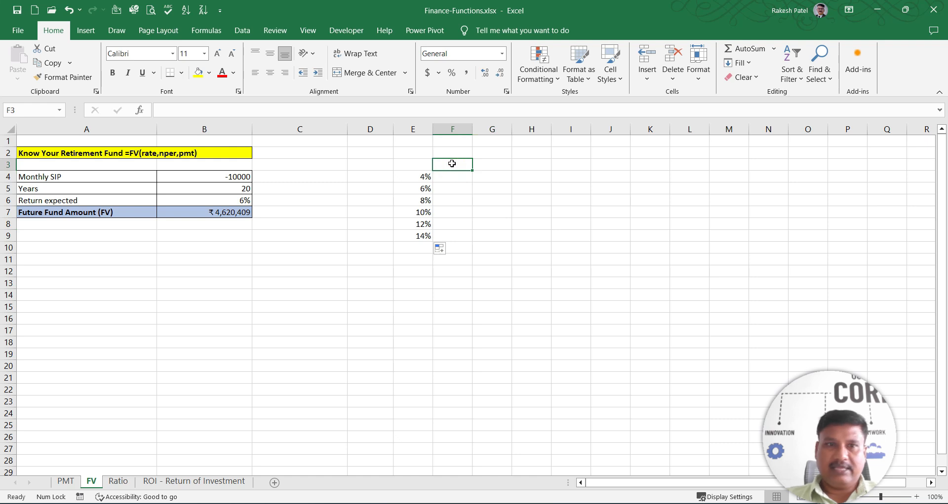
pyautogui.write('-3000')
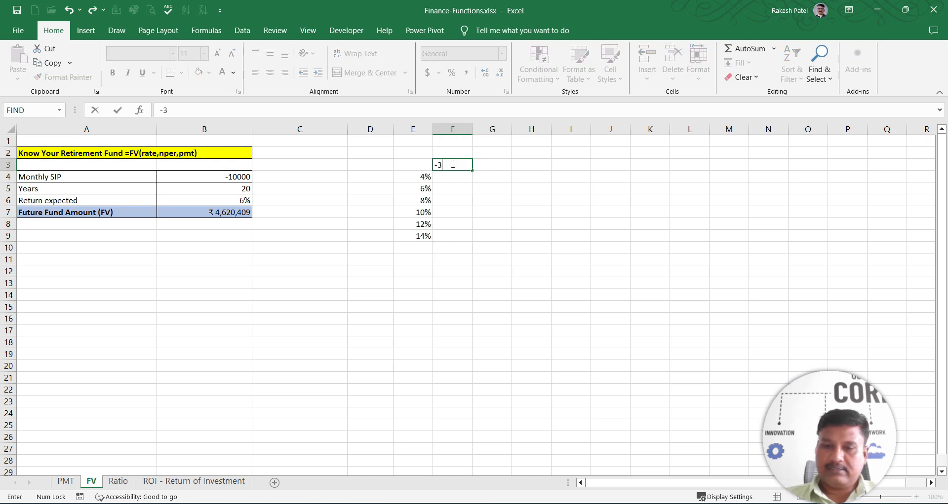
pyautogui.press('Tab')
pyautogui.write('-5000')
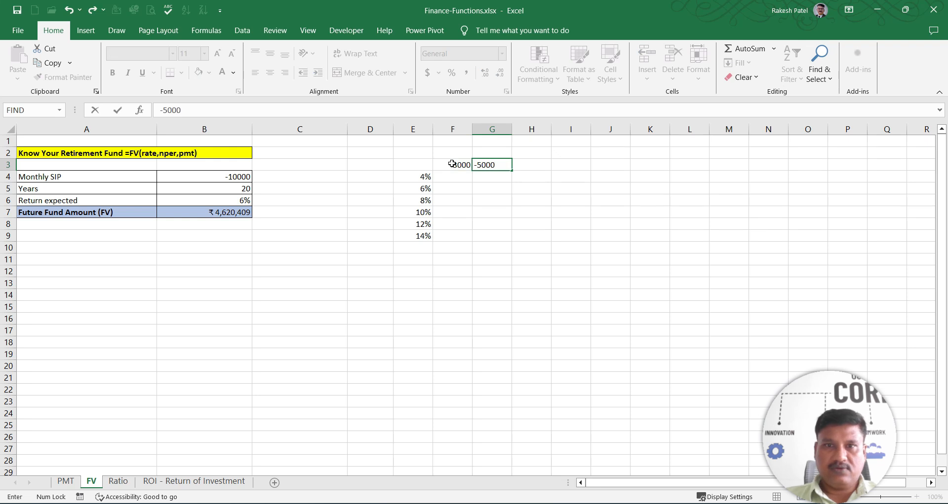
pyautogui.moveTo(452, 163); pyautogui.dragTo(492, 165)
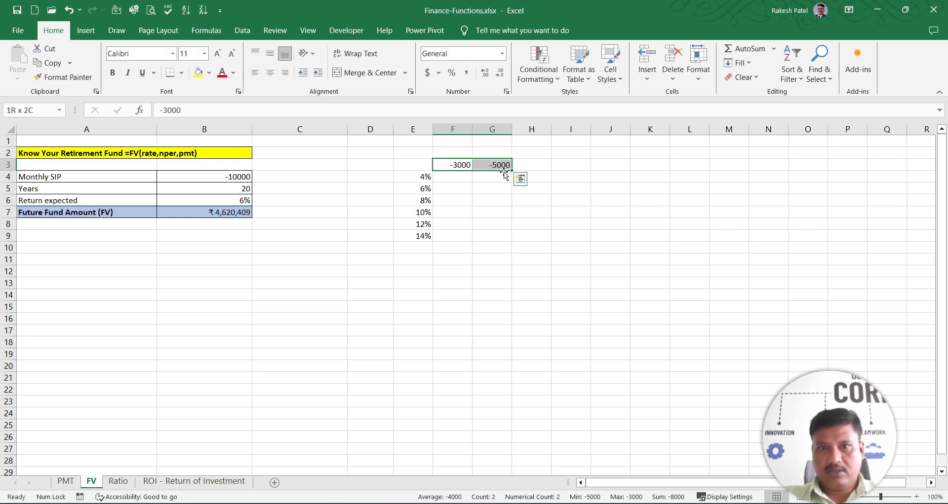
pyautogui.moveTo(511, 171); pyautogui.dragTo(690, 176)
pyautogui.click(526, 212)
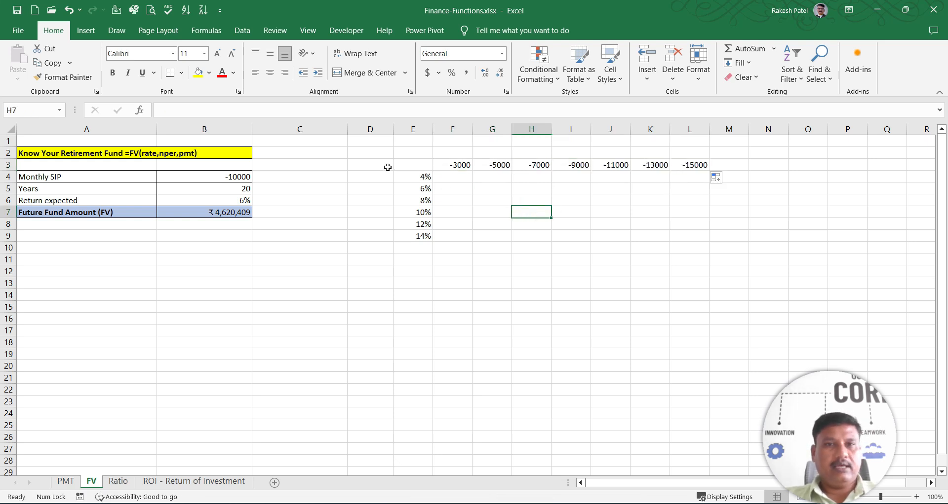
# Link the grid's corner cell E3 to the Future Fund Amount with =B7, and compare it with the source values in B4:B7
pyautogui.click(402, 165)
pyautogui.write('=')
pyautogui.click(237, 212)
pyautogui.press('Return')
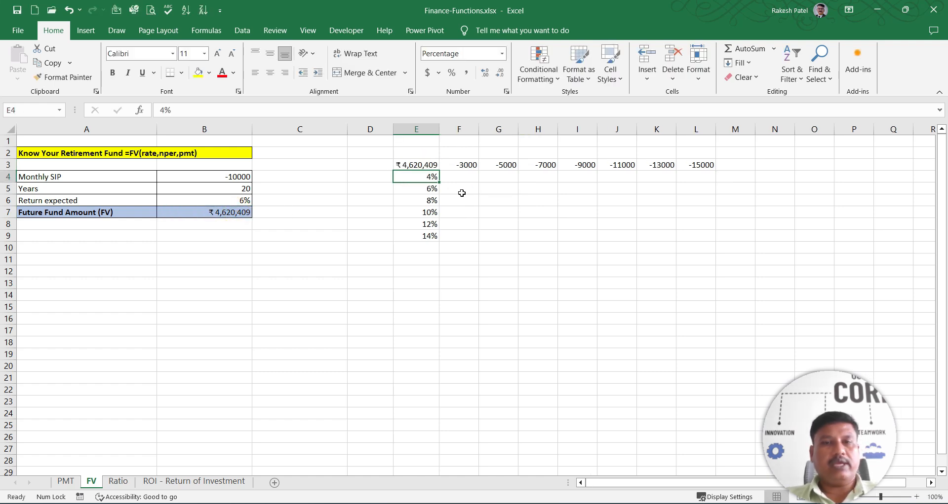
pyautogui.click(416, 165)
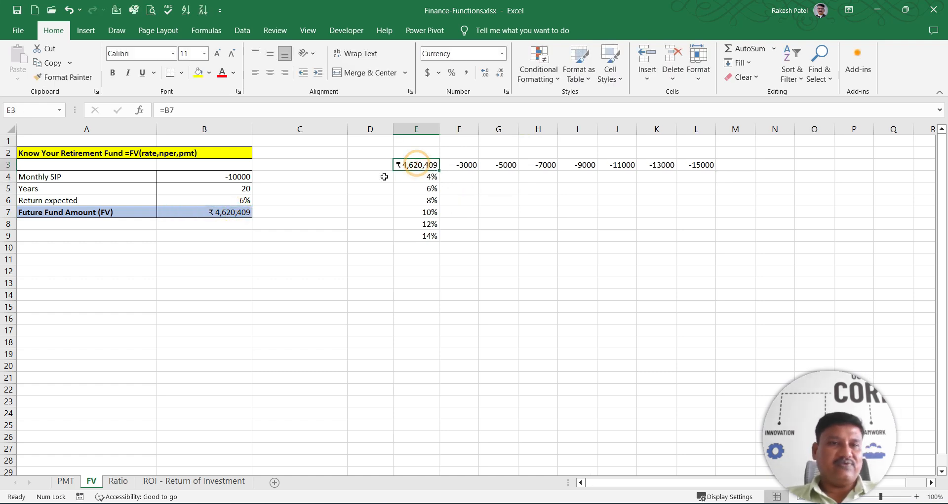
pyautogui.moveTo(230, 179); pyautogui.dragTo(232, 213)
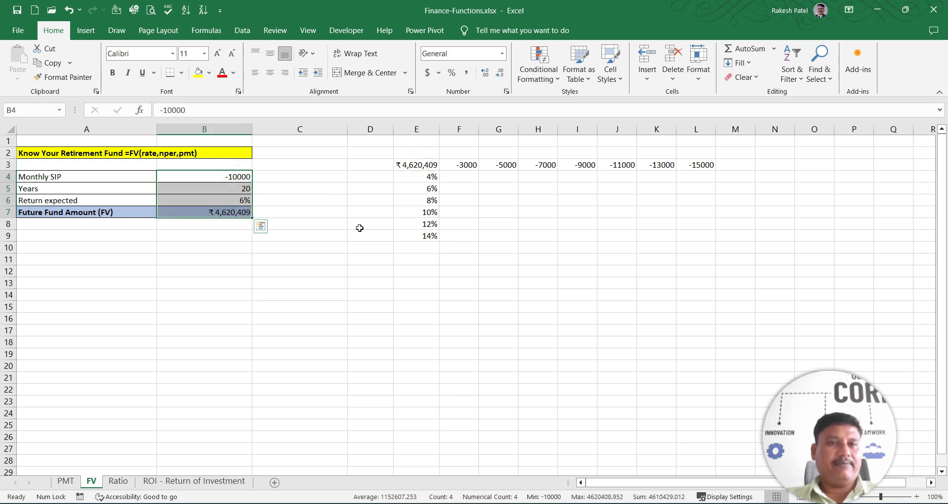
pyautogui.click(419, 164)
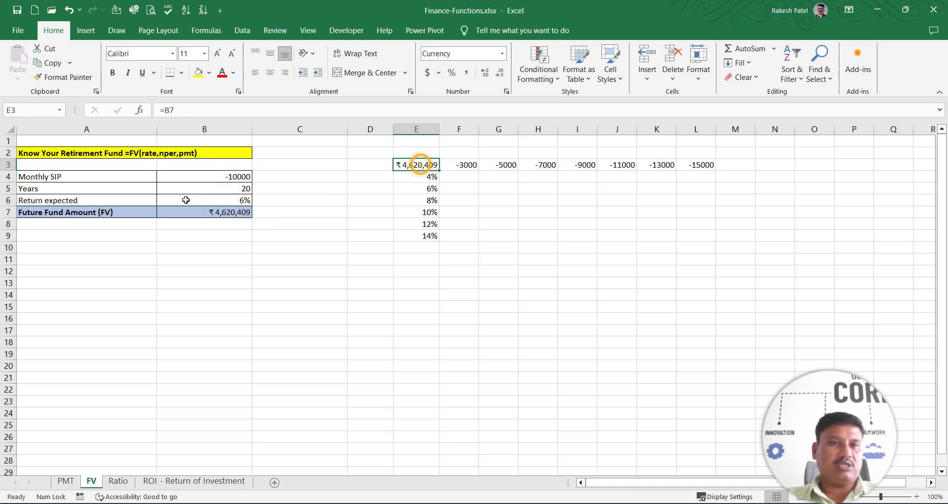
pyautogui.moveTo(205, 175); pyautogui.dragTo(211, 221)
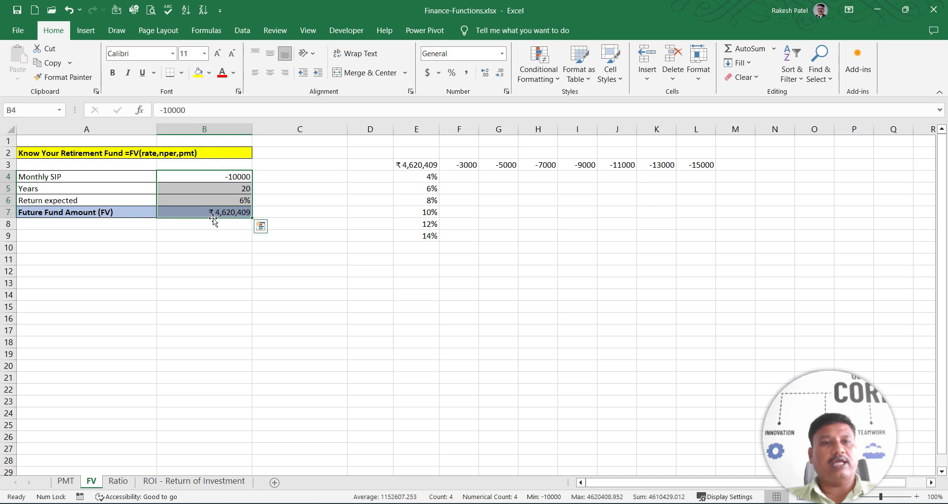
# Create a what-if data table over E3:L9 with B4 as row input cell and B6 as column input cell
pyautogui.click(211, 213)
pyautogui.click(429, 165)
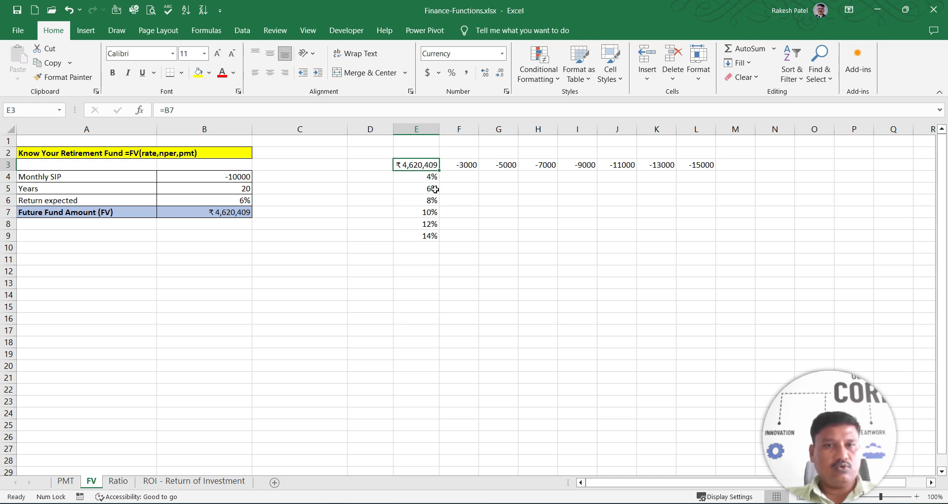
pyautogui.moveTo(424, 164); pyautogui.dragTo(692, 232)
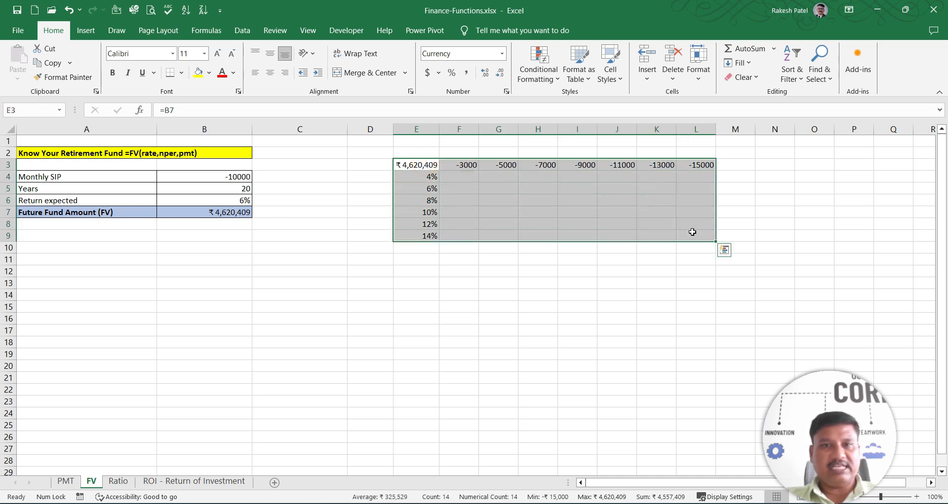
pyautogui.click(254, 32)
pyautogui.click(711, 69)
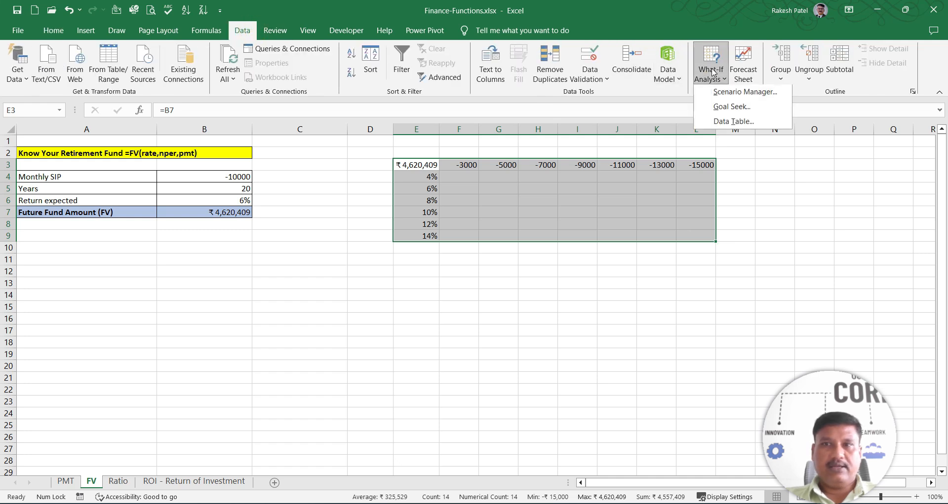
pyautogui.click(728, 124)
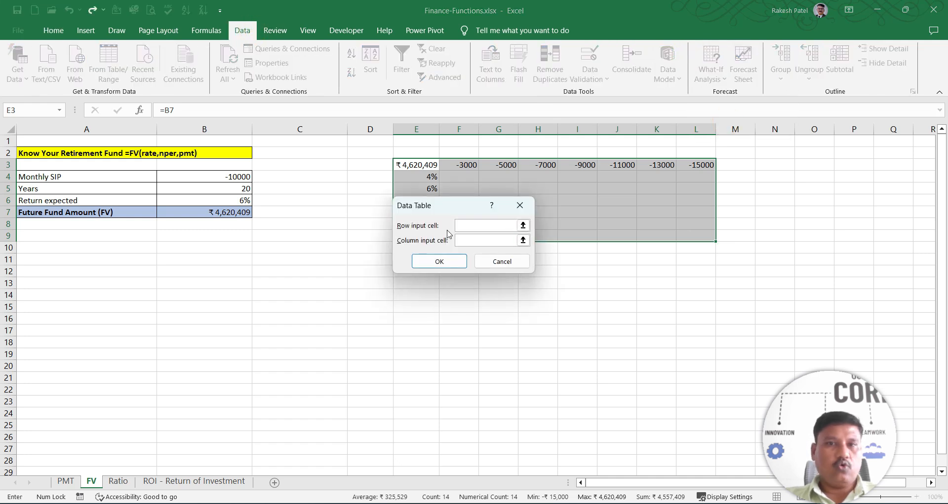
pyautogui.click(216, 177)
pyautogui.click(465, 239)
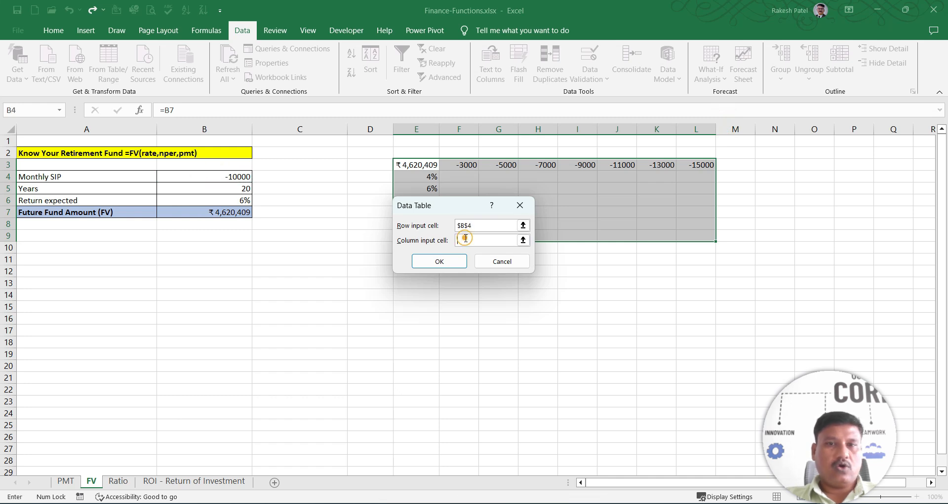
pyautogui.click(233, 203)
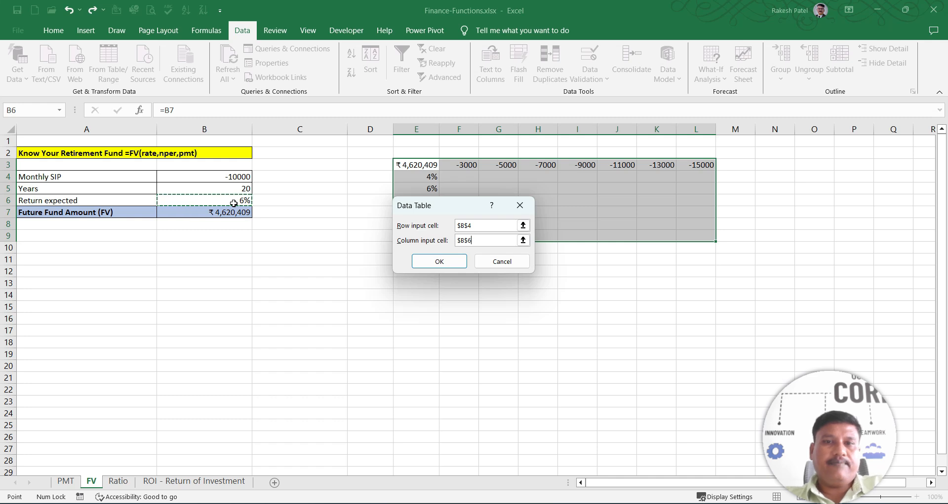
pyautogui.click(429, 262)
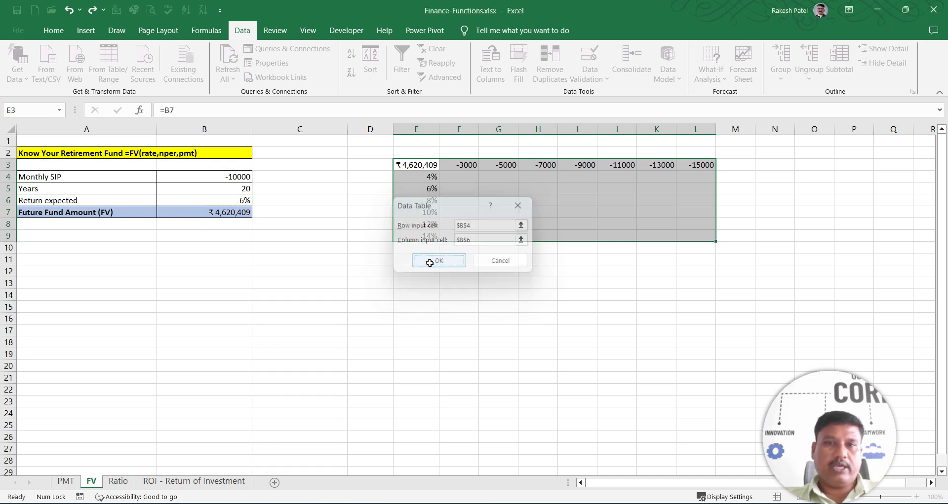
# Format the data table results in F4:L9 with comma style and no decimal places
pyautogui.moveTo(458, 178); pyautogui.dragTo(694, 234)
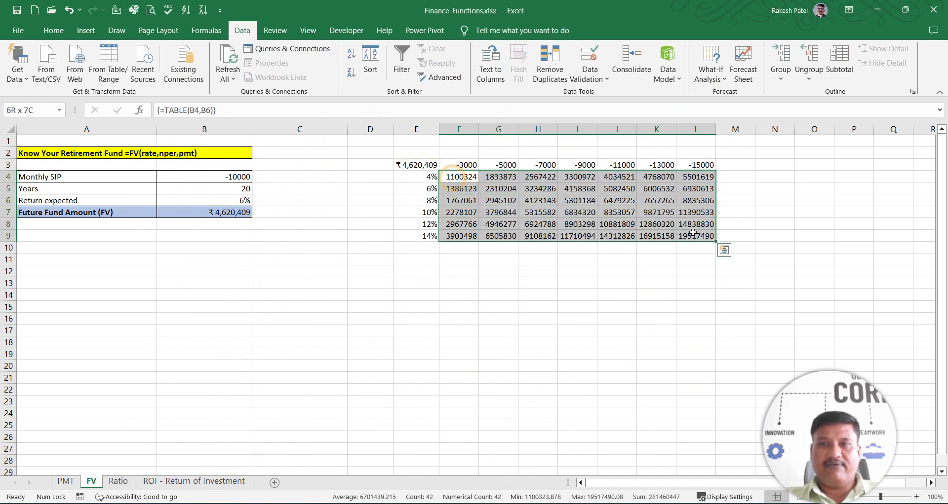
pyautogui.click(54, 32)
pyautogui.click(466, 75)
pyautogui.click(499, 75)
pyautogui.click(499, 75)
pyautogui.click(481, 252)
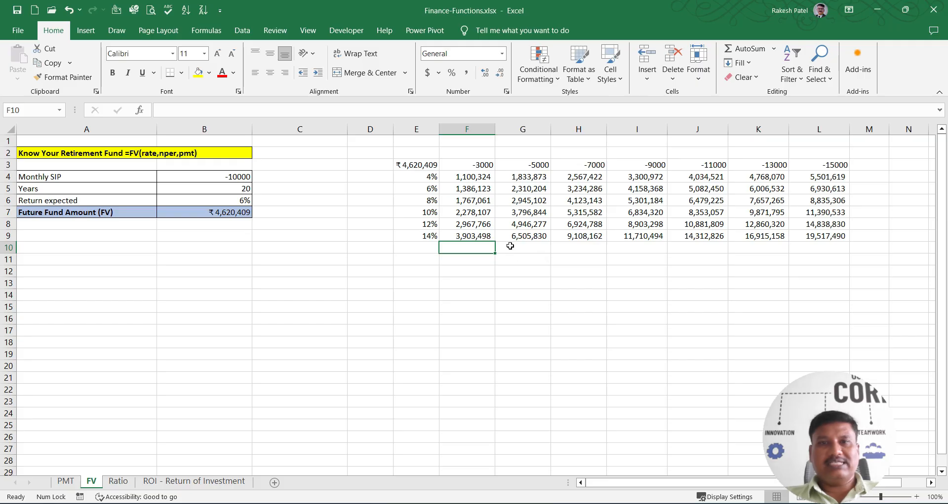
# Examine the future fund amounts in the data table, comparing the -5000 and -15000 SIP columns at the 10% return, and inspect G7's formula
pyautogui.moveTo(479, 178); pyautogui.dragTo(817, 237)
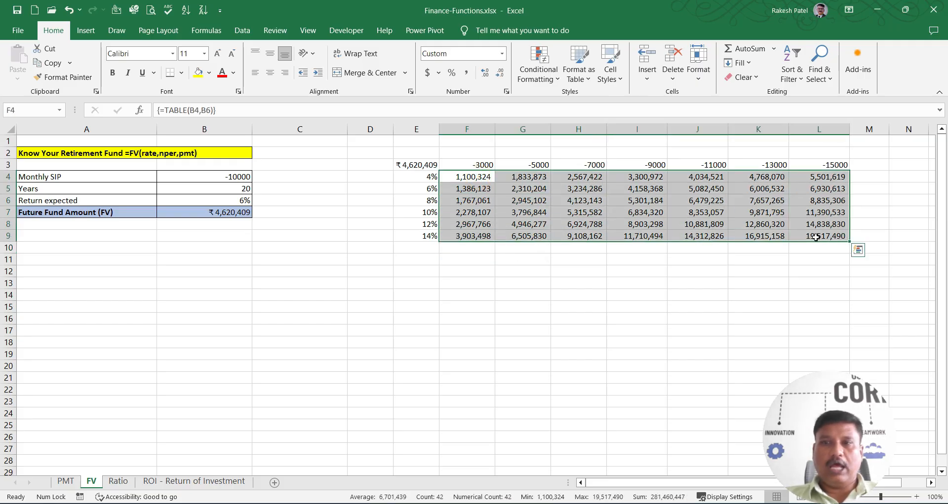
pyautogui.click(717, 272)
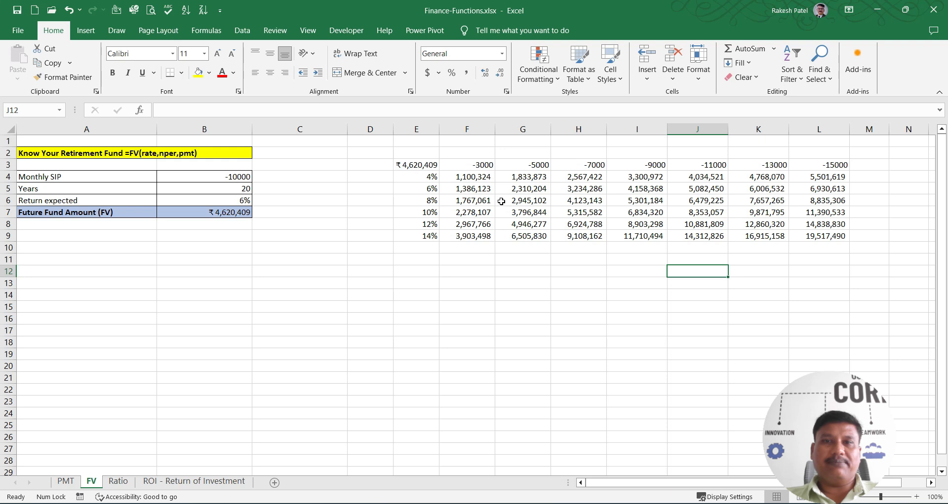
pyautogui.click(534, 166)
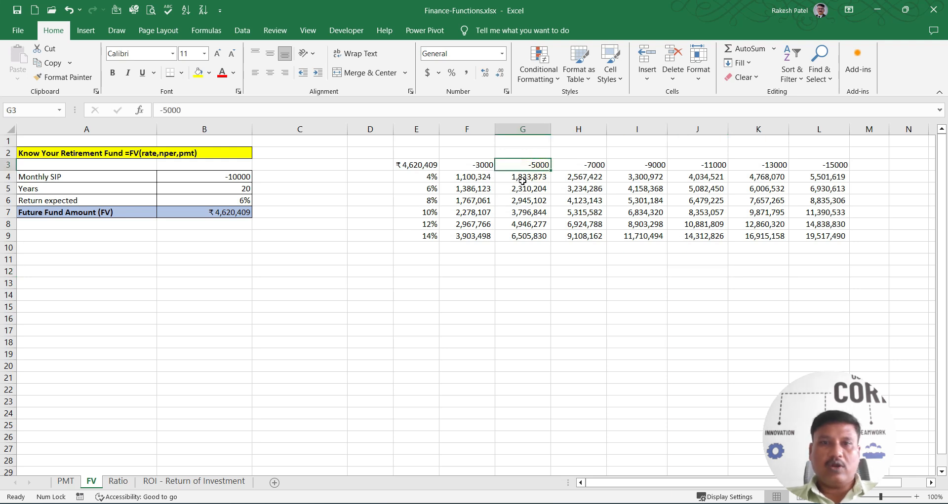
pyautogui.click(529, 213)
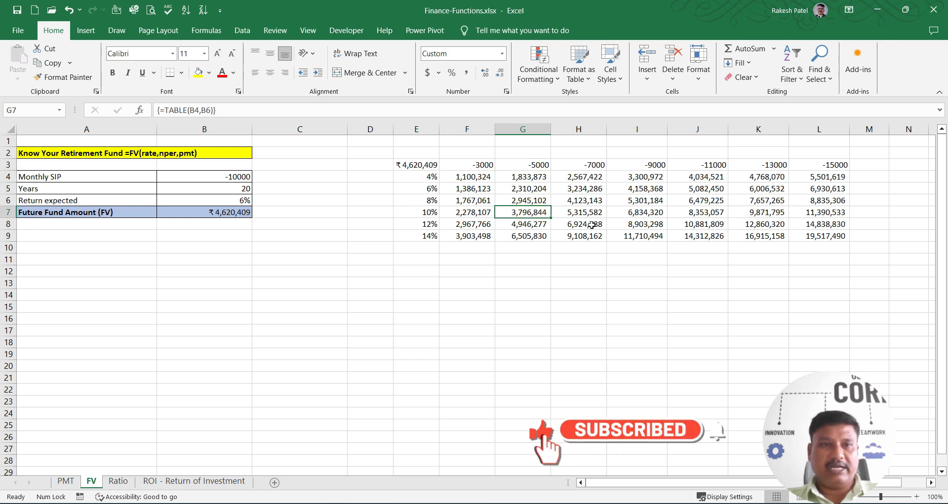
pyautogui.doubleClick(536, 215)
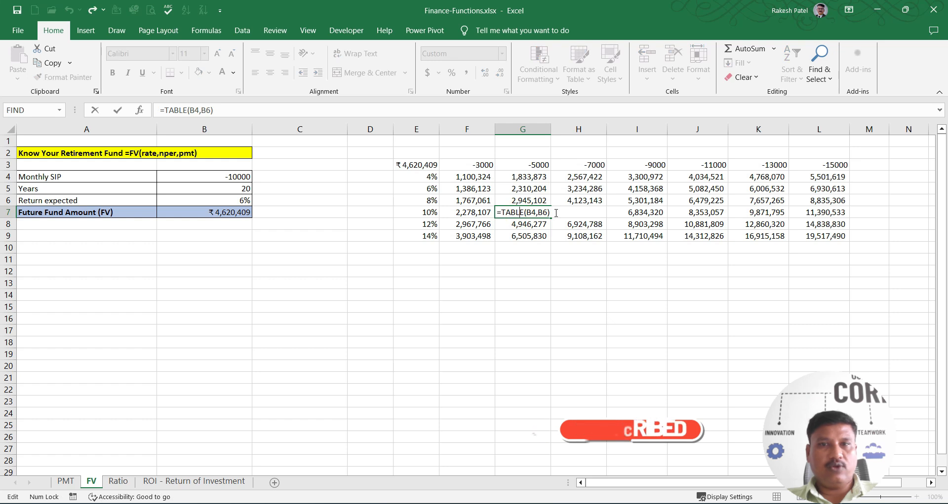
pyautogui.press('Escape')
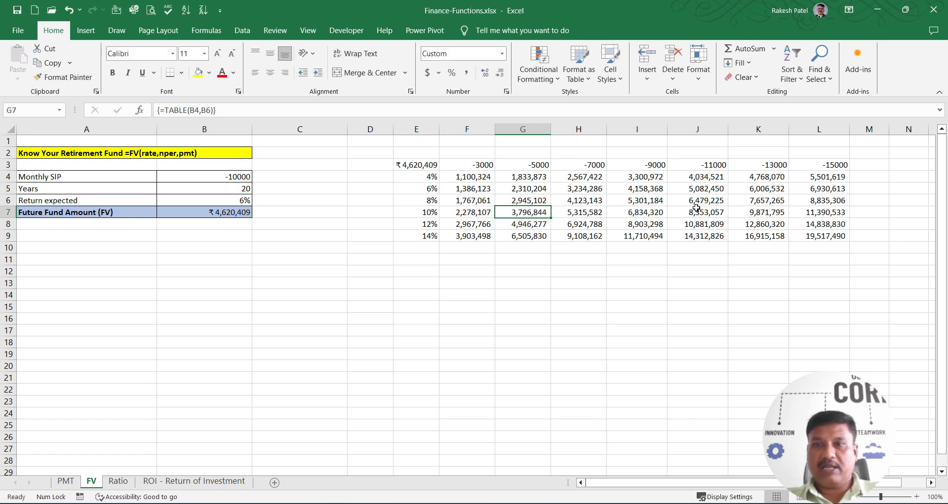
pyautogui.click(834, 214)
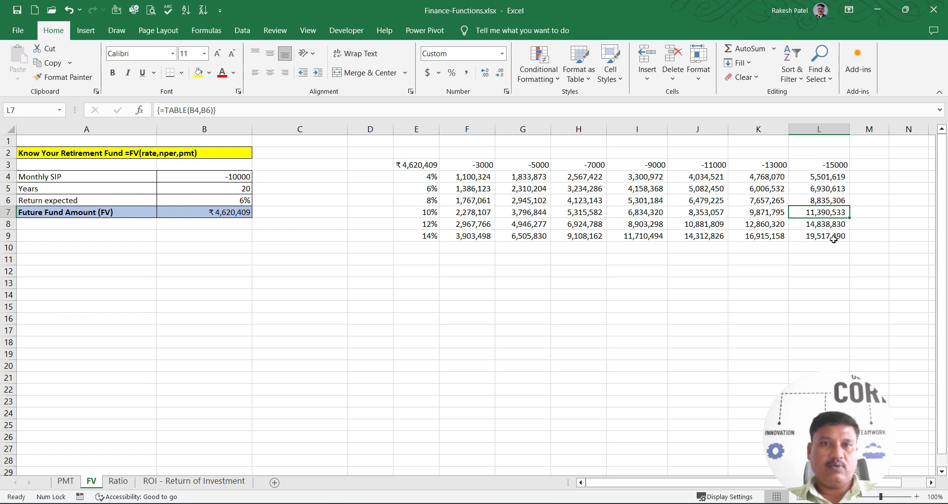
pyautogui.click(477, 269)
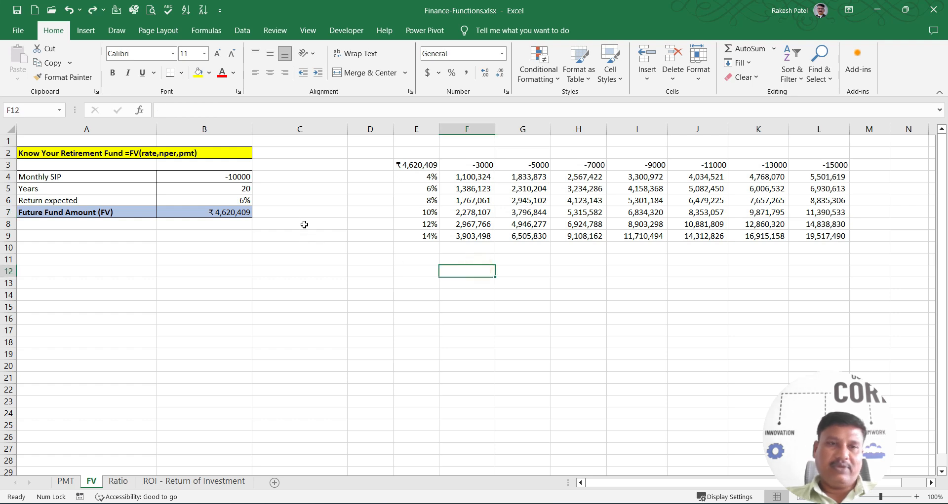
pyautogui.click(307, 248)
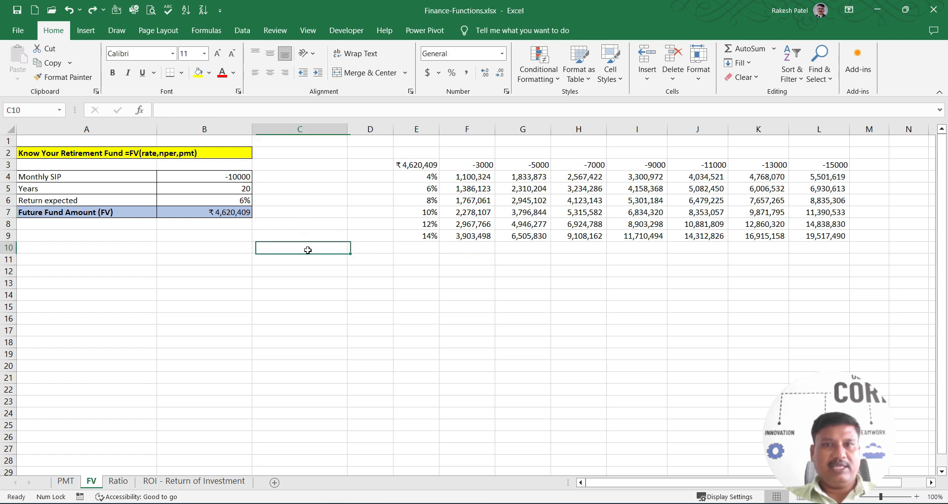
# Switch to the Ratio sheet and review its Make, Plant 1 and Plant 2 columns
pyautogui.click(118, 482)
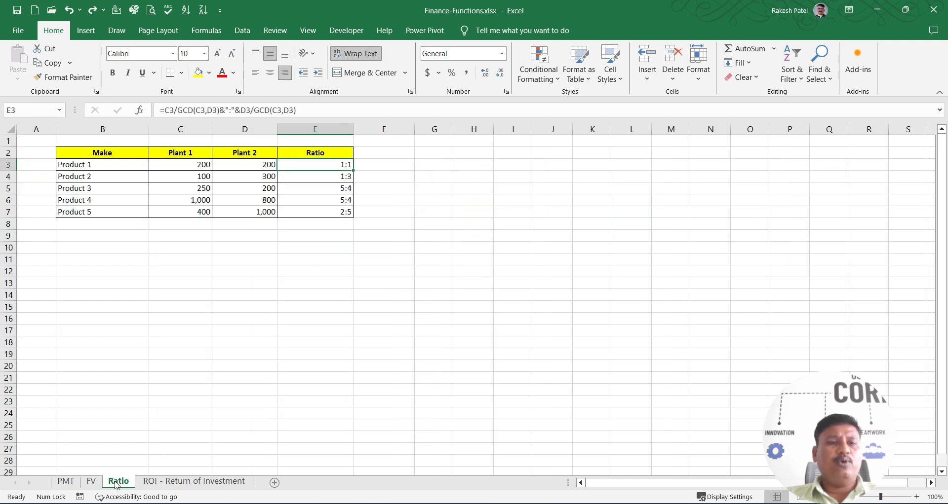
pyautogui.click(158, 329)
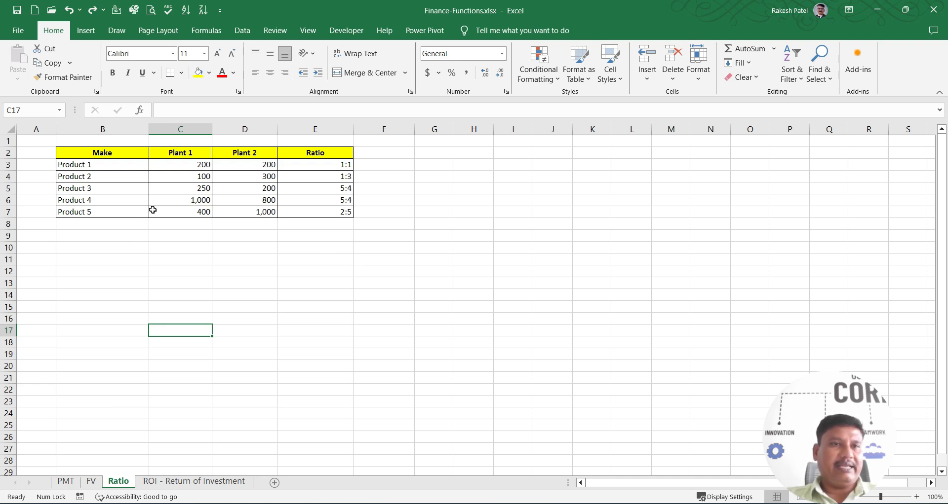
pyautogui.click(120, 155)
pyautogui.click(179, 154)
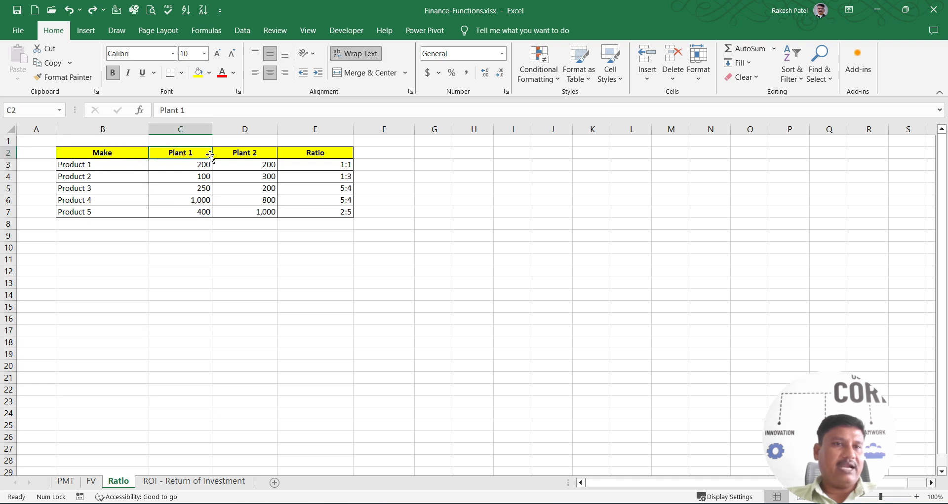
pyautogui.click(244, 153)
pyautogui.click(160, 227)
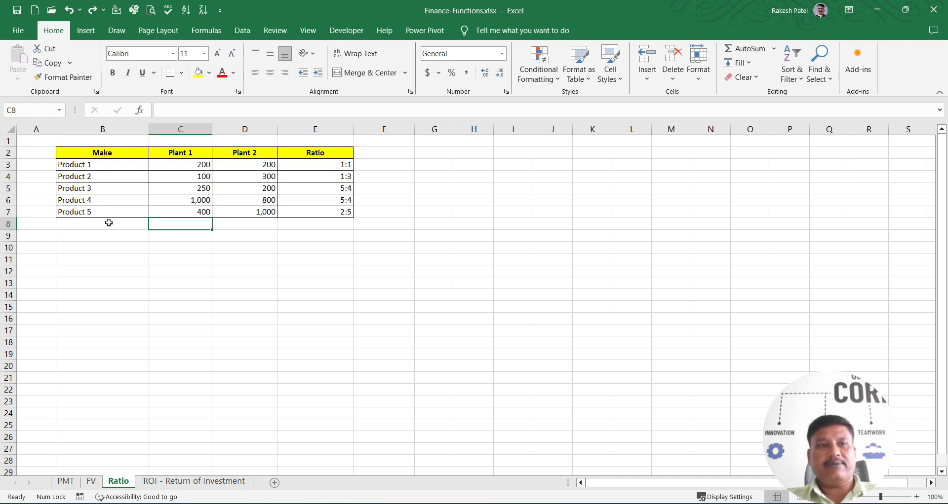
# Compare the Plant 1 and Plant 2 quantities of Product 1 and Product 2 in rows 3 and 4
pyautogui.click(103, 165)
pyautogui.click(175, 165)
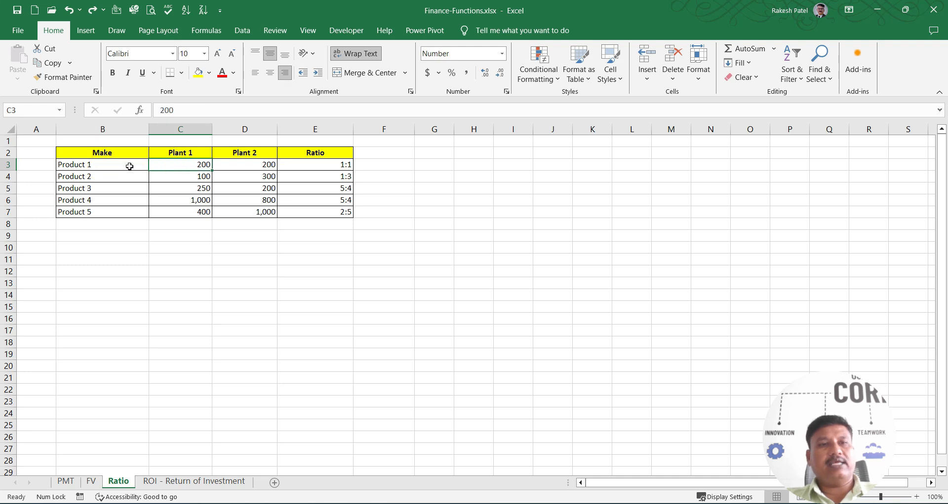
pyautogui.click(252, 165)
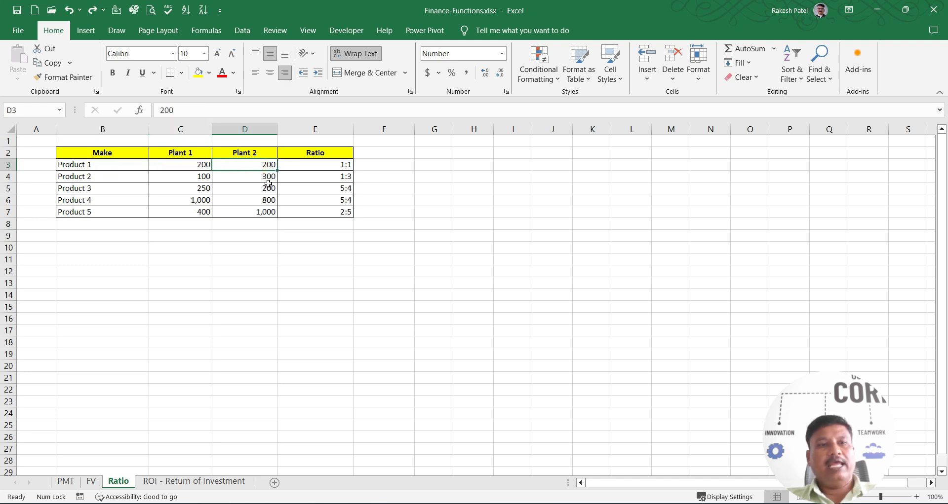
pyautogui.click(111, 178)
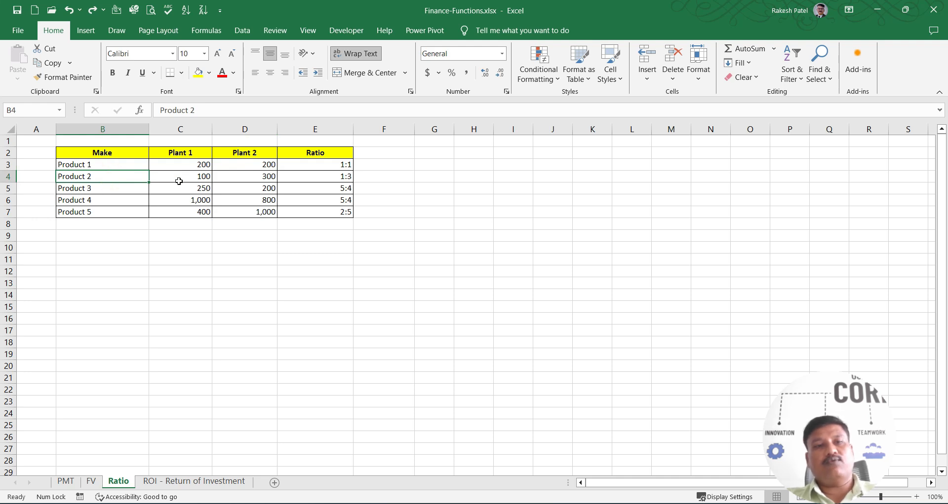
pyautogui.click(180, 179)
pyautogui.click(260, 179)
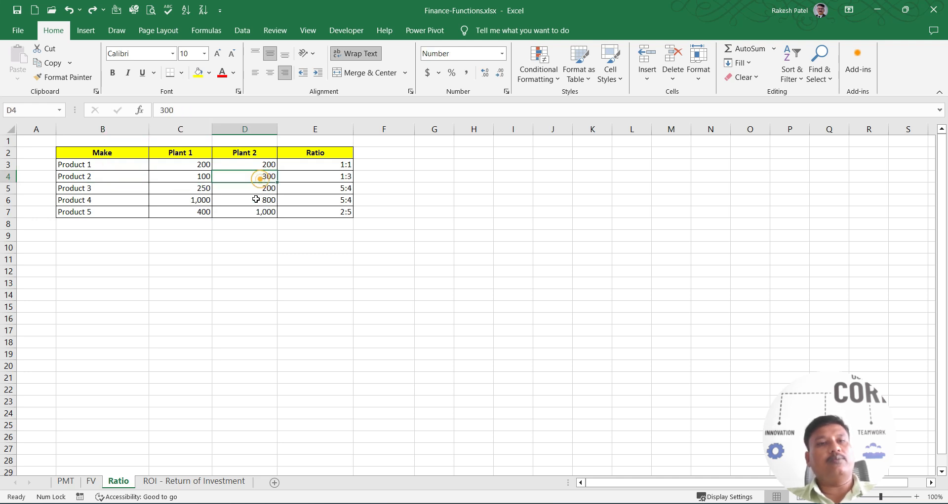
pyautogui.click(251, 233)
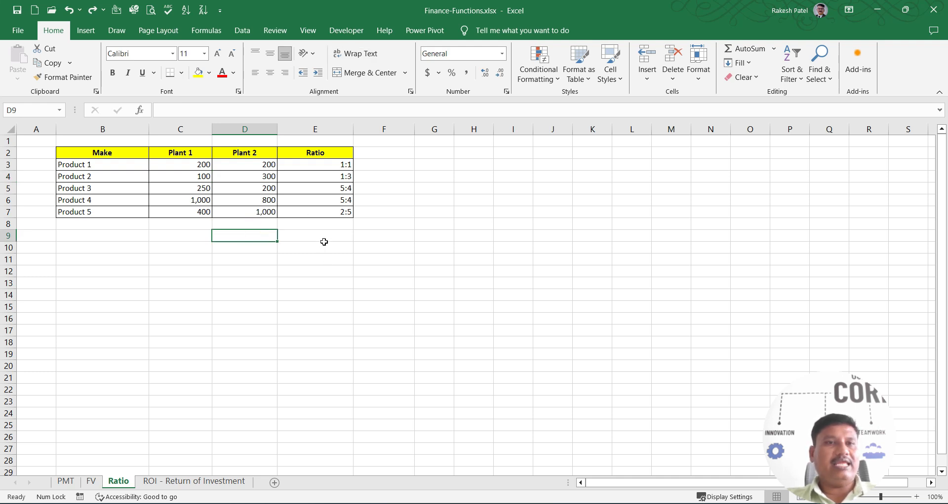
pyautogui.click(259, 167)
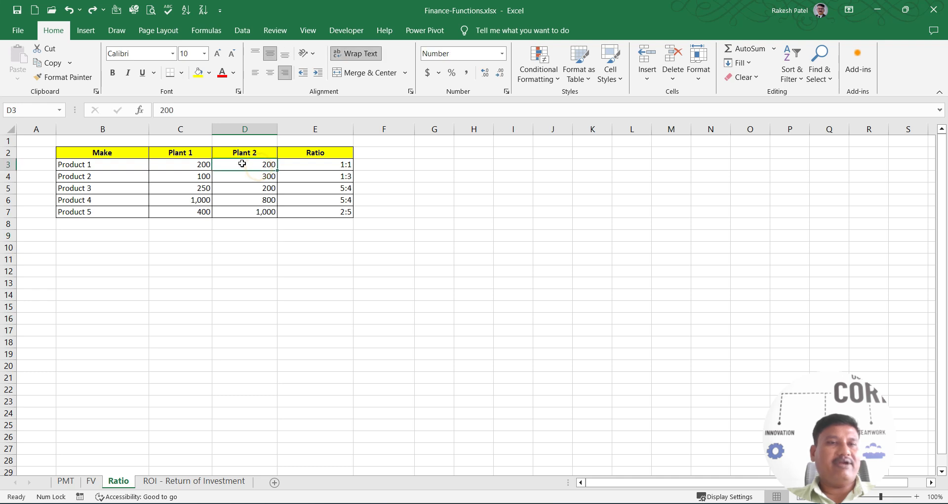
pyautogui.click(332, 227)
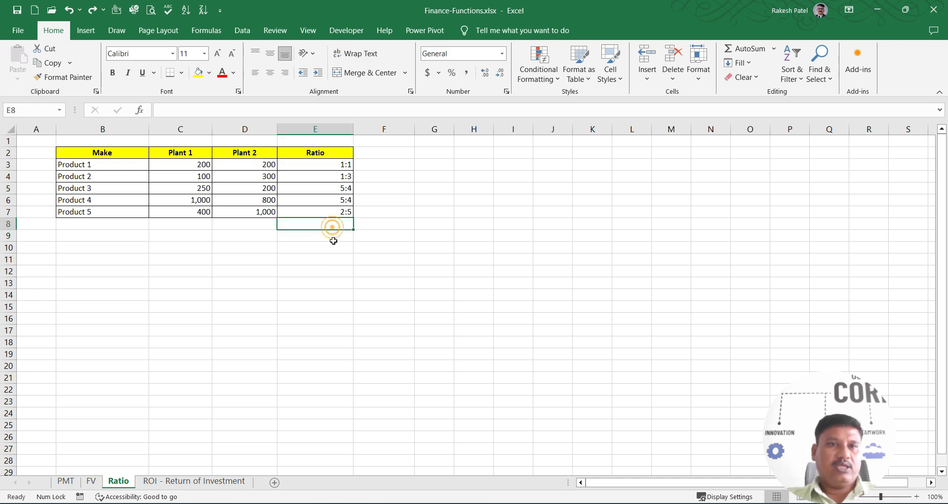
pyautogui.click(240, 253)
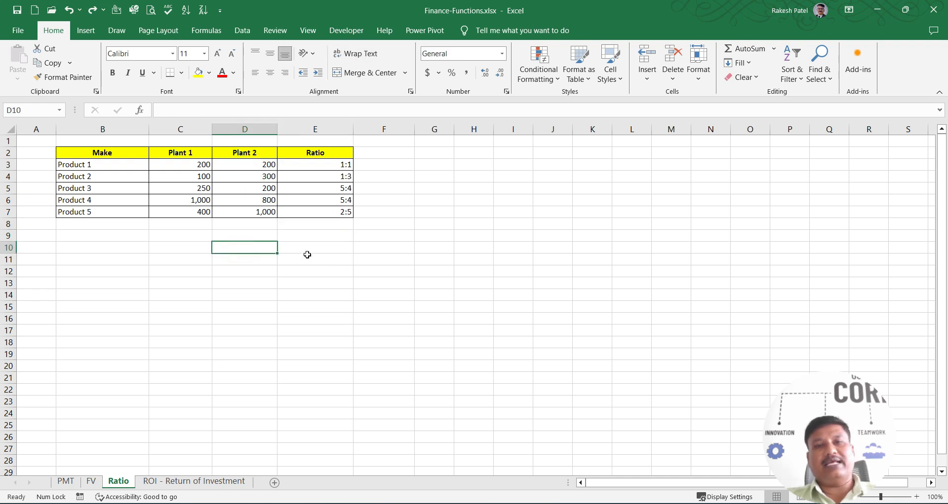
# Add the heading GCD in F2, beside the Ratio column
pyautogui.click(360, 153)
pyautogui.click(355, 271)
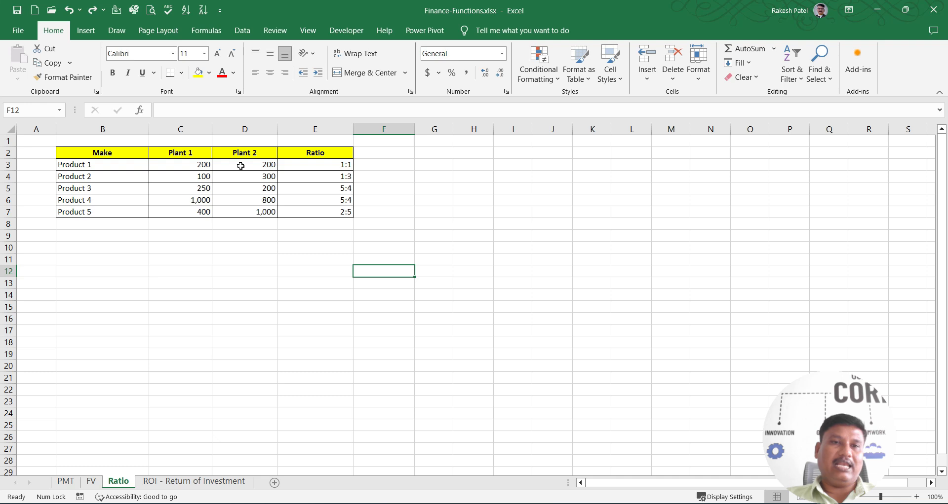
pyautogui.click(401, 163)
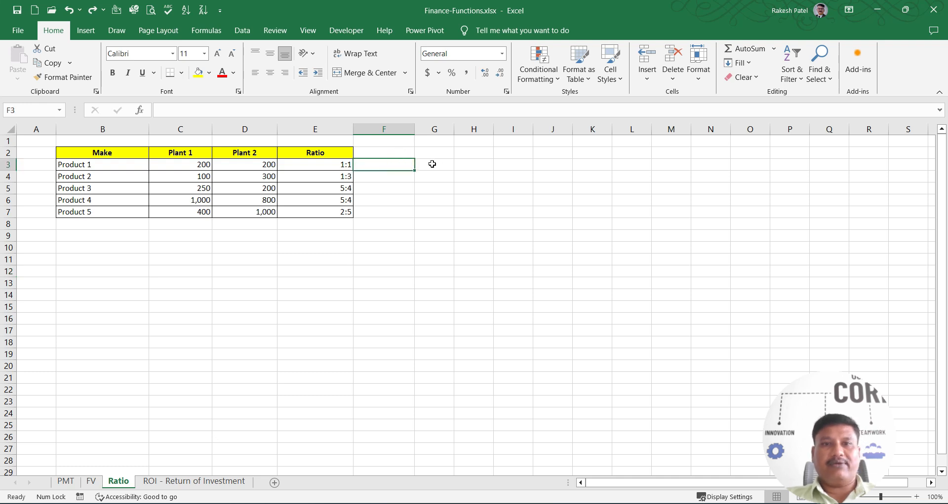
pyautogui.click(383, 153)
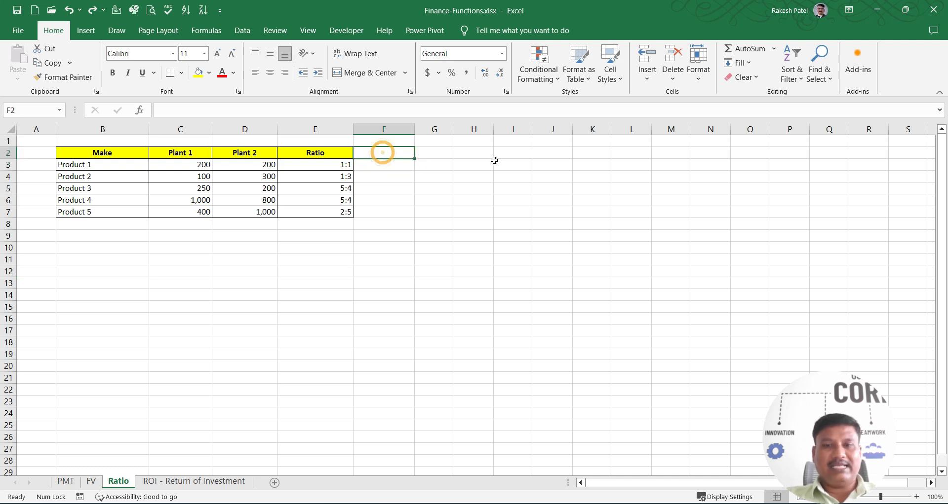
pyautogui.write('GCD')
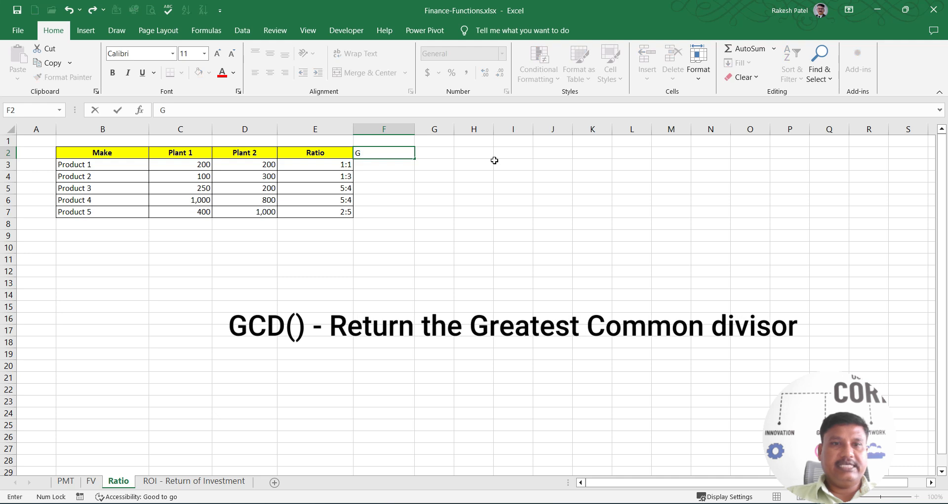
pyautogui.press('Return')
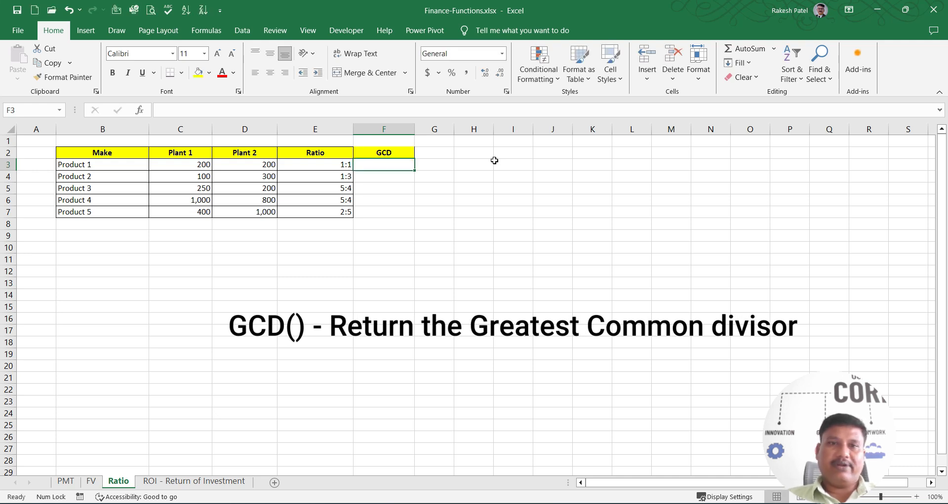
# Try the formula =GCD(C3,D3) for Product 1 in F3 and clear the cell
pyautogui.write('=')
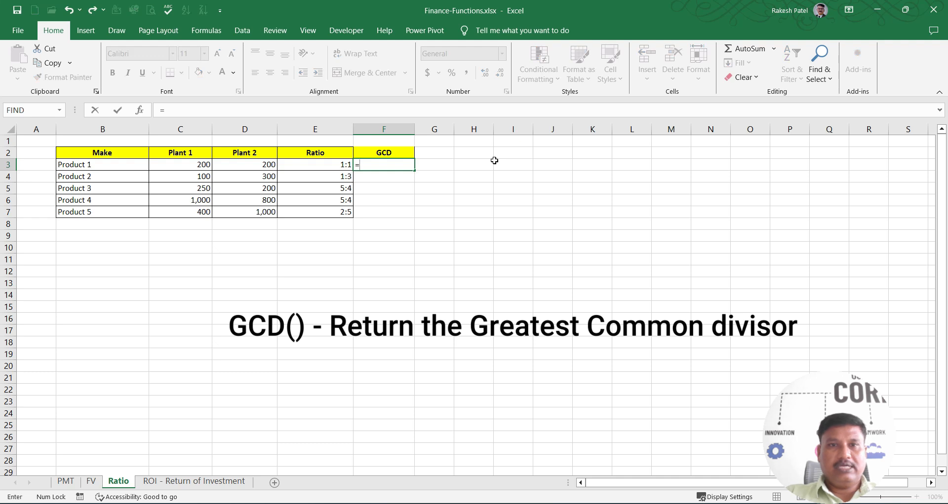
pyautogui.write('gcd')
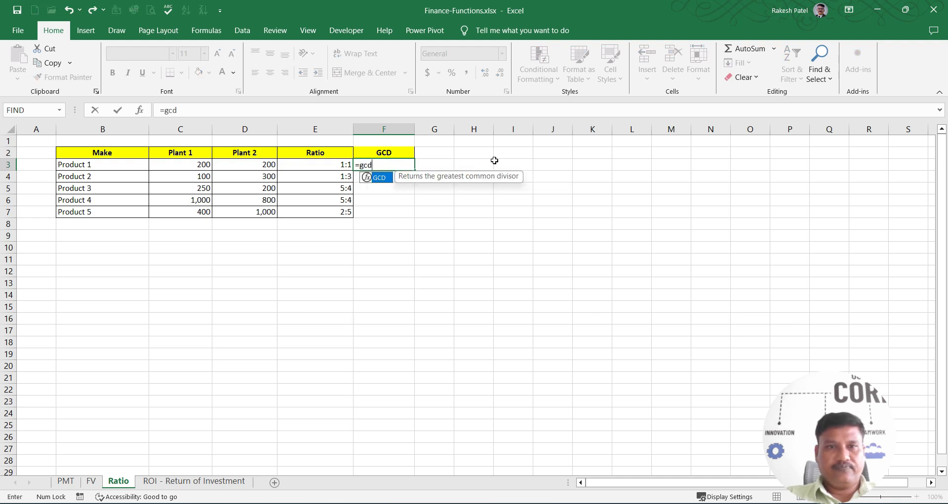
pyautogui.press('Tab')
pyautogui.press('Left')
pyautogui.press('Left')
pyautogui.press('Left')
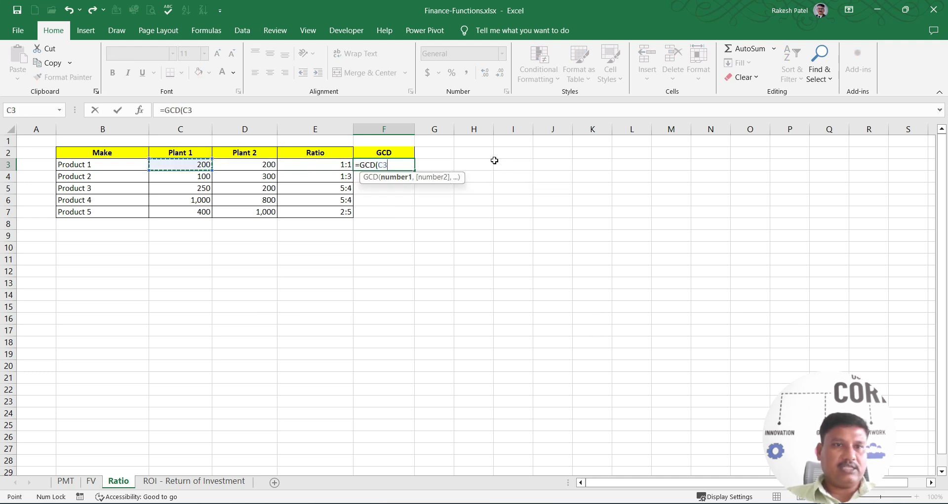
pyautogui.write(',')
pyautogui.press('Left')
pyautogui.press('Left')
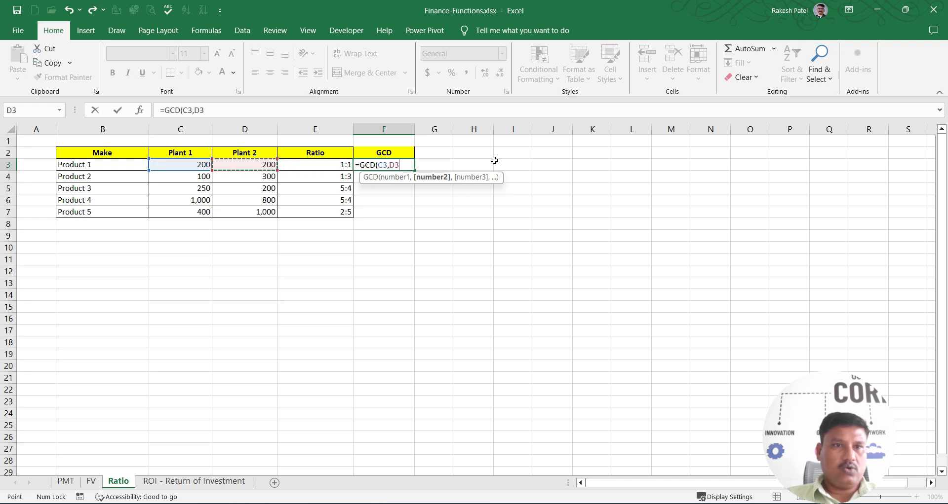
pyautogui.write(')')
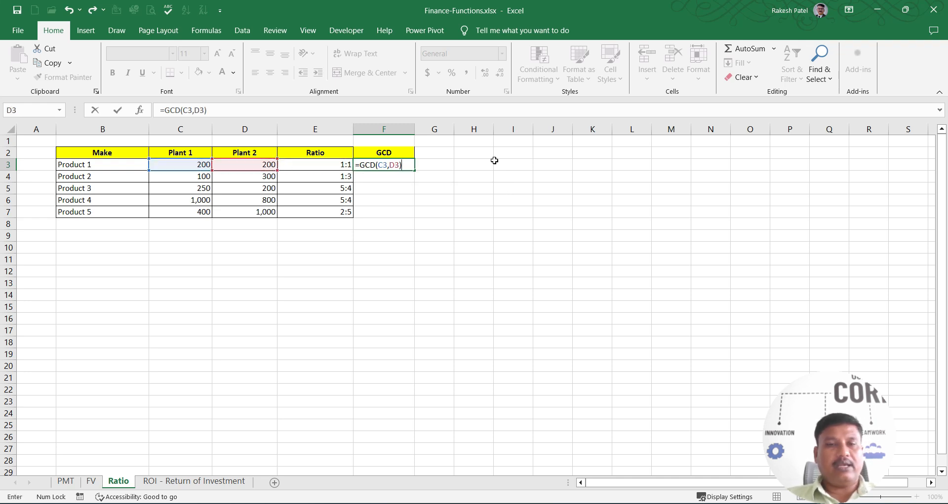
pyautogui.press('Return')
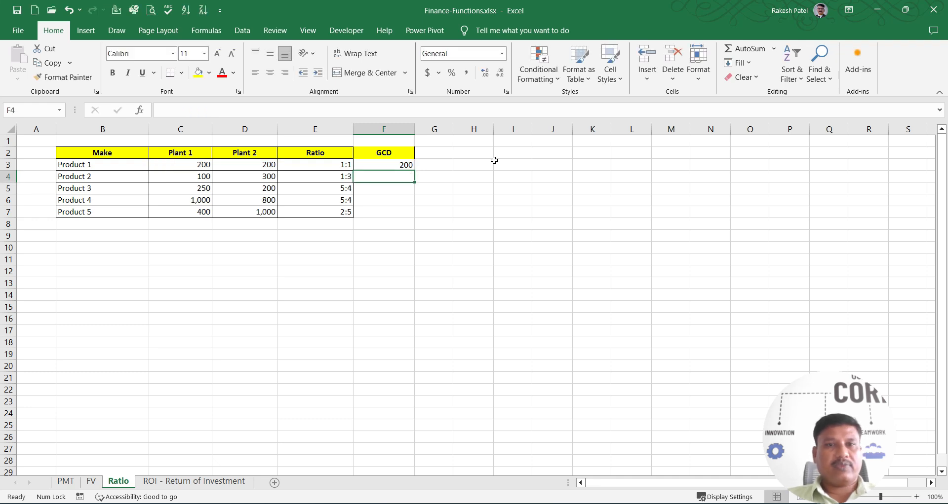
pyautogui.press('Up')
pyautogui.press('Delete')
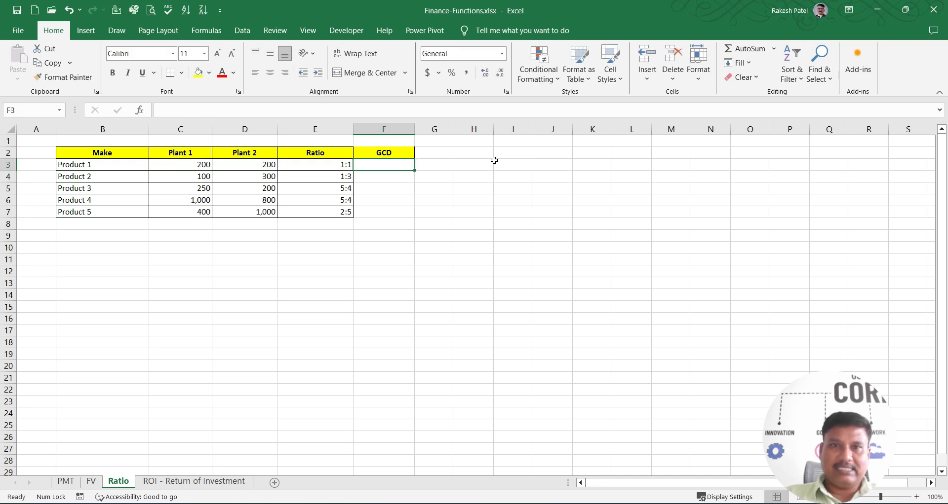
# Enter the sample numbers 6 in H3 and 12 in I3, beside the product table
pyautogui.press('Right')
pyautogui.press('Right')
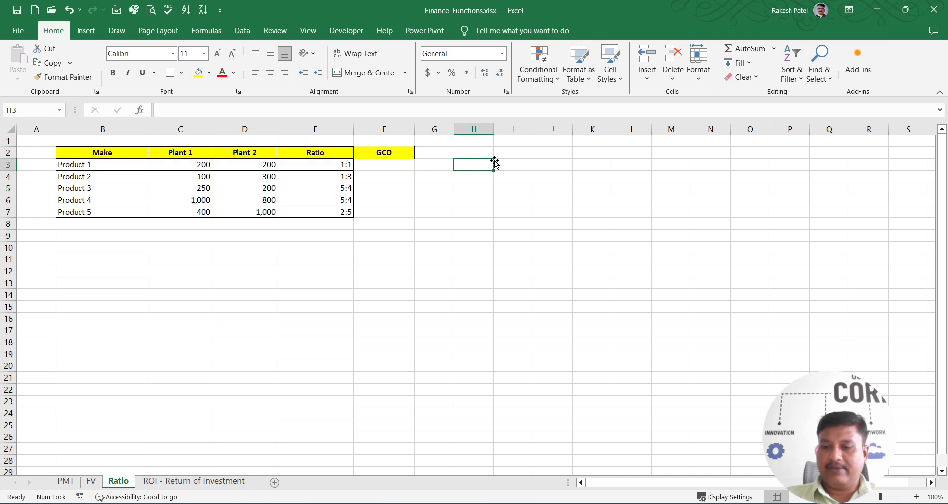
pyautogui.write('6')
pyautogui.press('Right')
pyautogui.write('12')
pyautogui.press('Right')
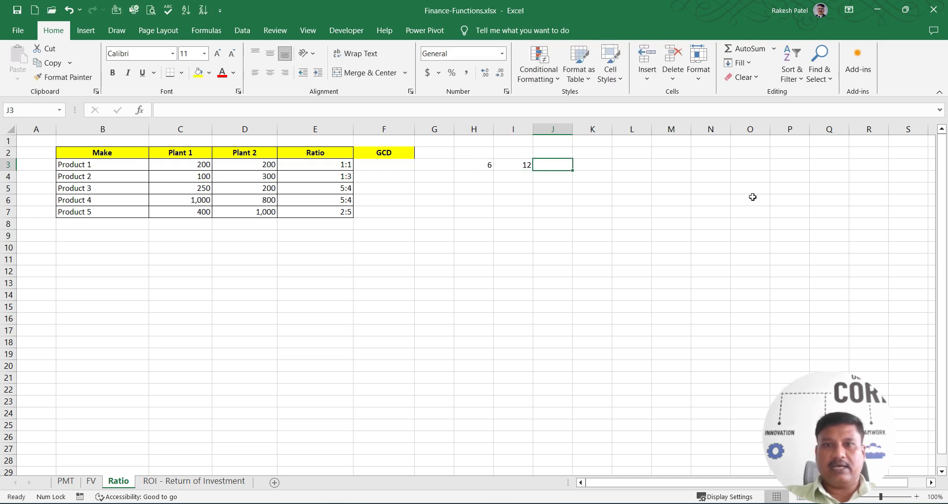
# Calculate the greatest common divisor of the two sample numbers in J3 with =GCD(H3,I3)
pyautogui.write('=gc')
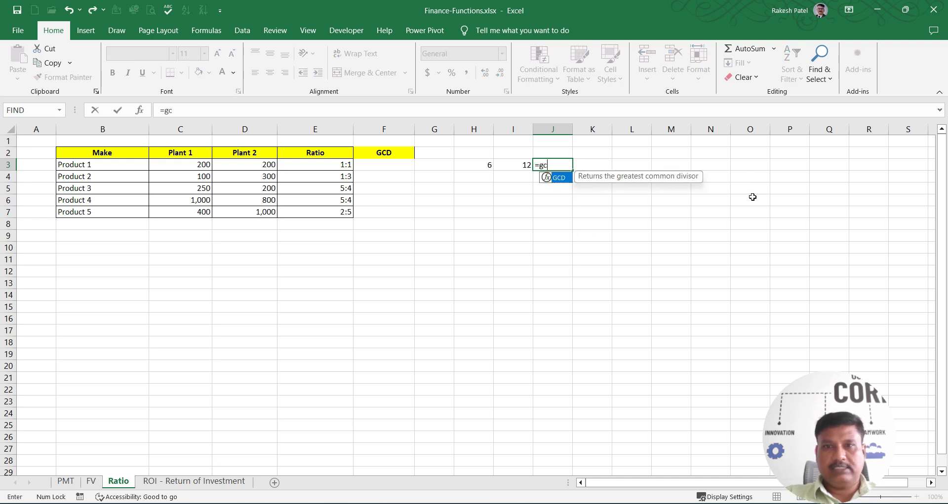
pyautogui.press('Tab')
pyautogui.press('Left')
pyautogui.press('Left')
pyautogui.write(',')
pyautogui.press('Left')
pyautogui.write(')')
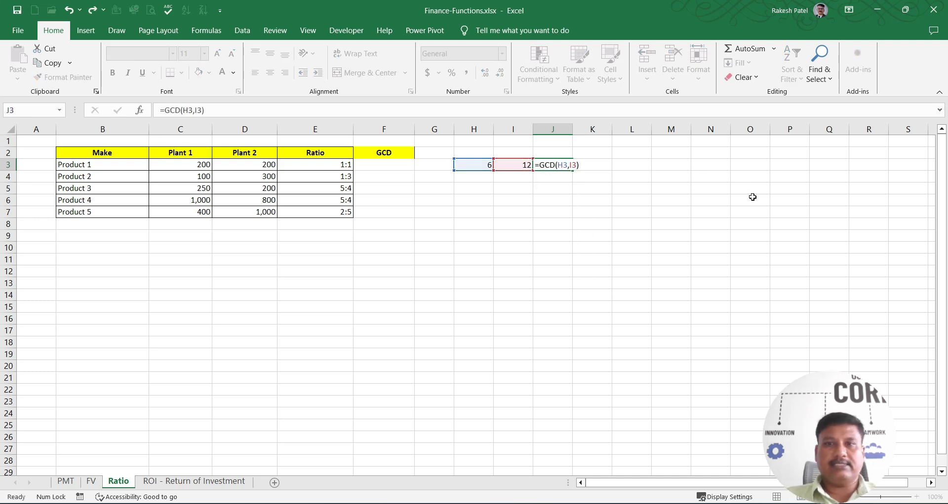
pyautogui.press('Return')
# Change the sample numbers to 18 in I3 and 12 in H3
pyautogui.press('Up')
pyautogui.press('Left')
pyautogui.press('Left')
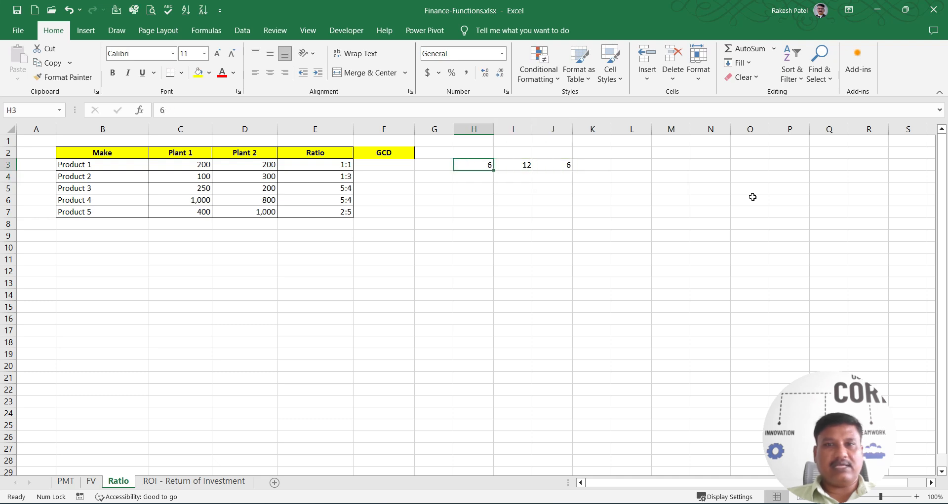
pyautogui.press('Right')
pyautogui.write('18')
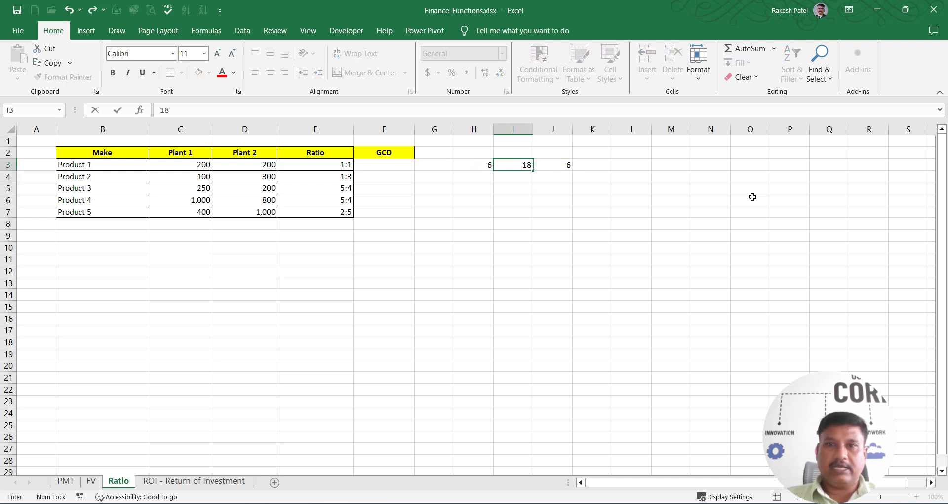
pyautogui.press('Return')
pyautogui.press('Up')
pyautogui.press('Left')
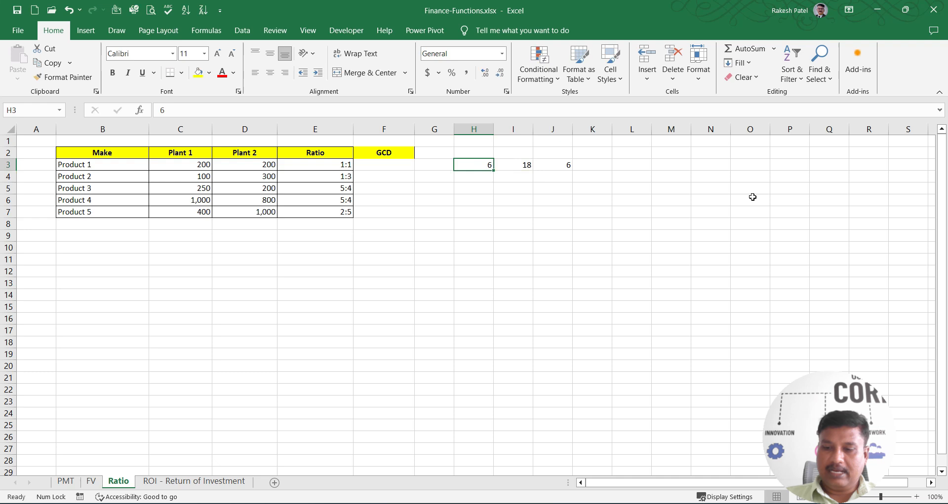
pyautogui.write('12')
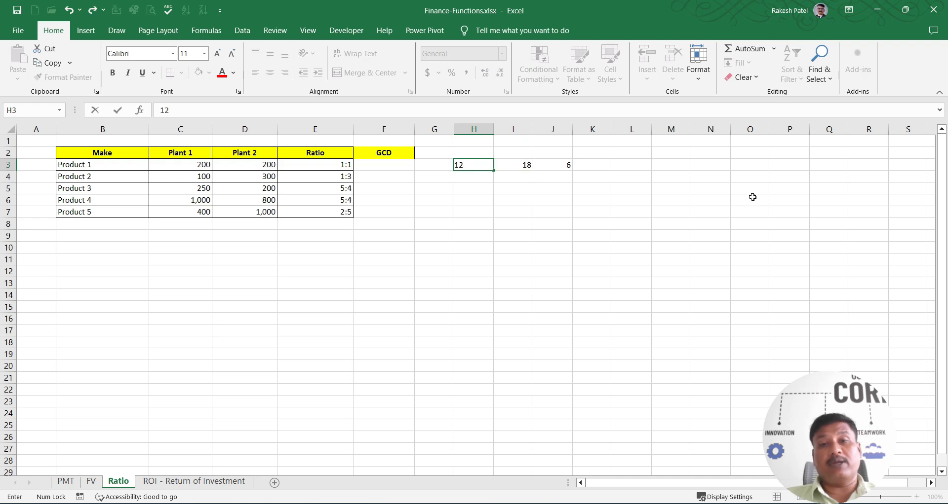
pyautogui.press('Return')
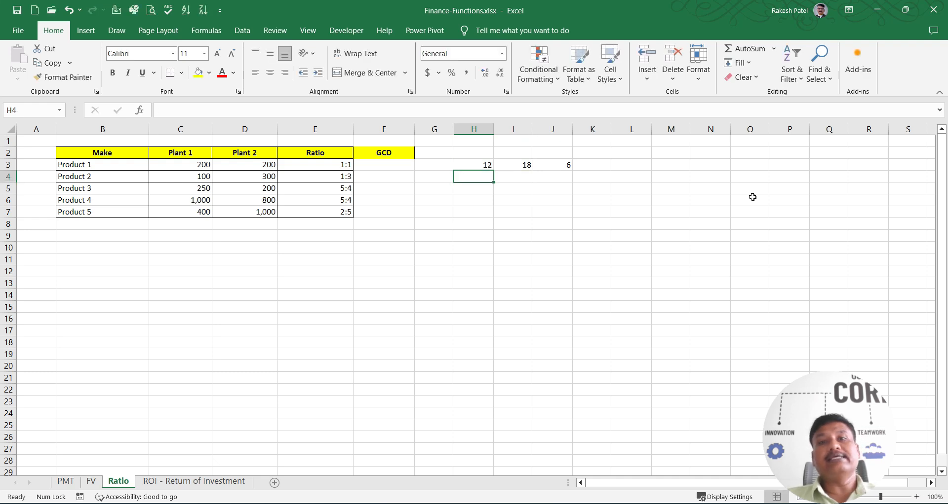
# Set the sample number in H3 to 10 and compare both sample numbers with the GCD formula in J3
pyautogui.press('Up')
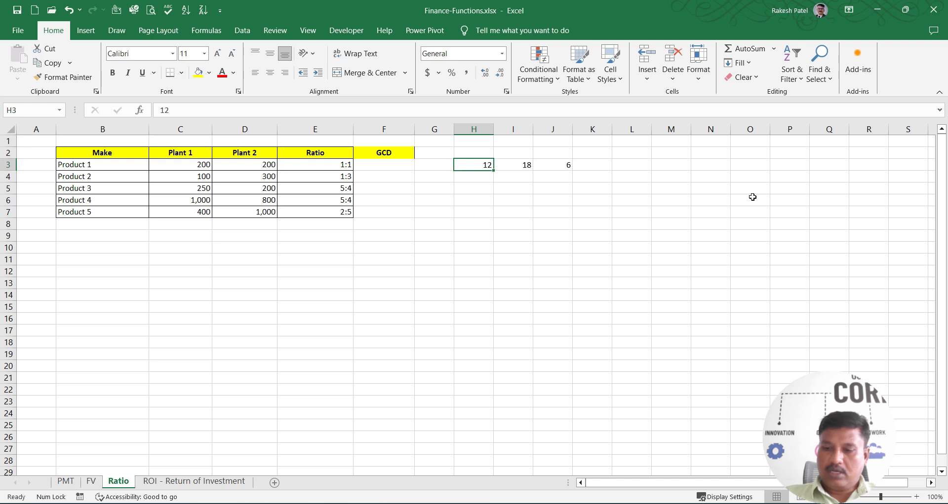
pyautogui.write('10')
pyautogui.press('Return')
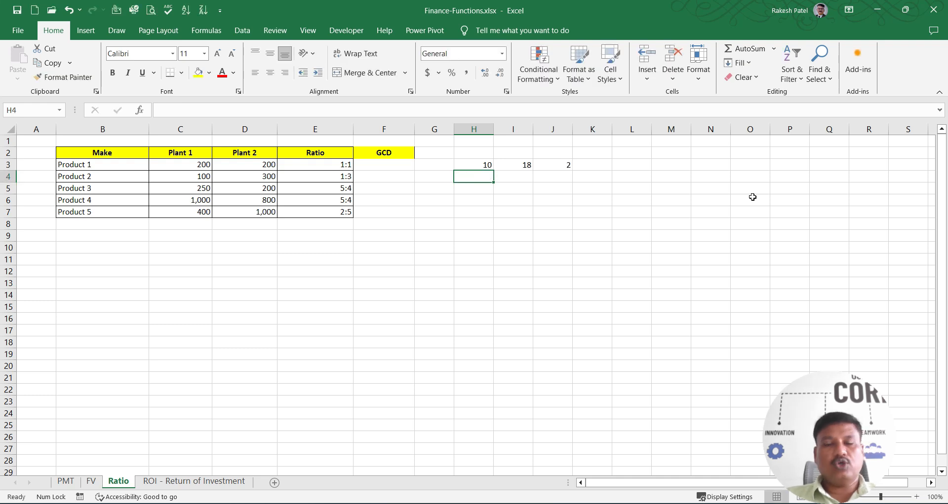
pyautogui.press('Up')
pyautogui.press('Right')
pyautogui.press('Right')
pyautogui.press('Left')
pyautogui.press('Left')
pyautogui.press('Right')
pyautogui.press('Right')
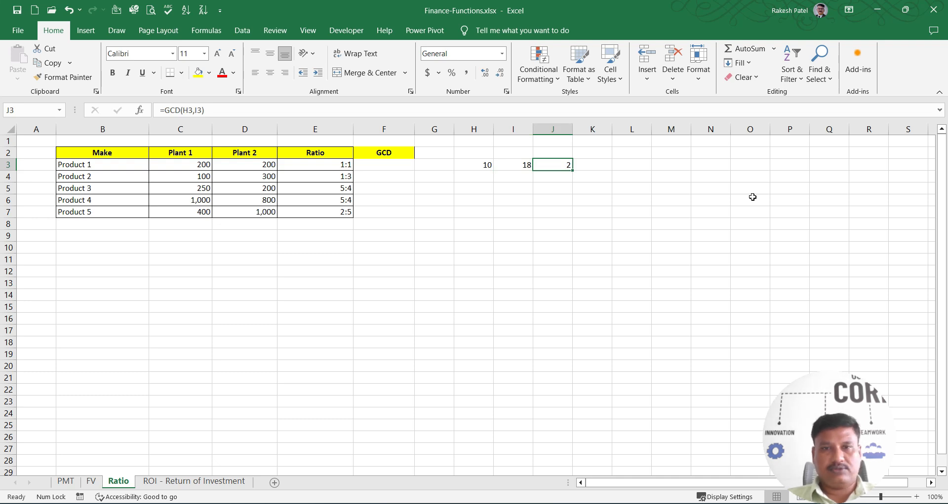
# Calculate the GCD of Product 1's Plant 1 and Plant 2 quantities in F3 with =GCD(C3,D3)
pyautogui.press('Left')
pyautogui.press('Left')
pyautogui.press('Left')
pyautogui.press('Left')
pyautogui.write('=')
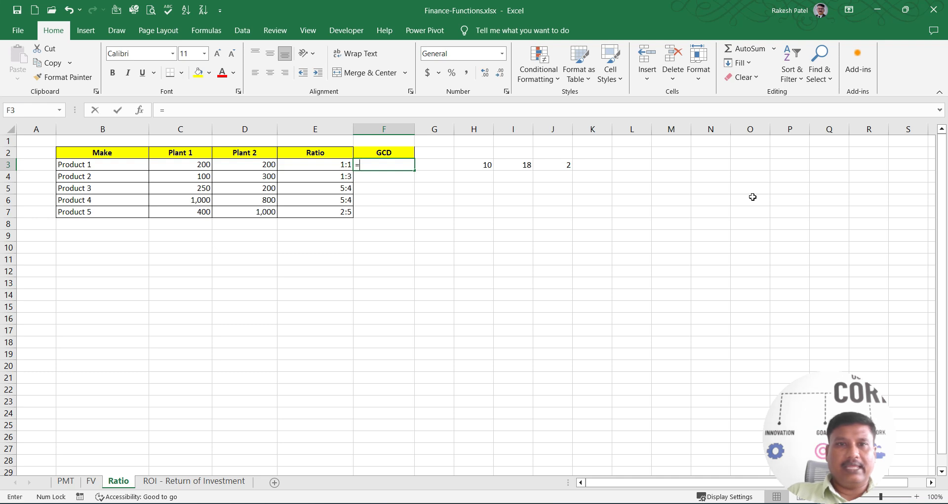
pyautogui.write('g')
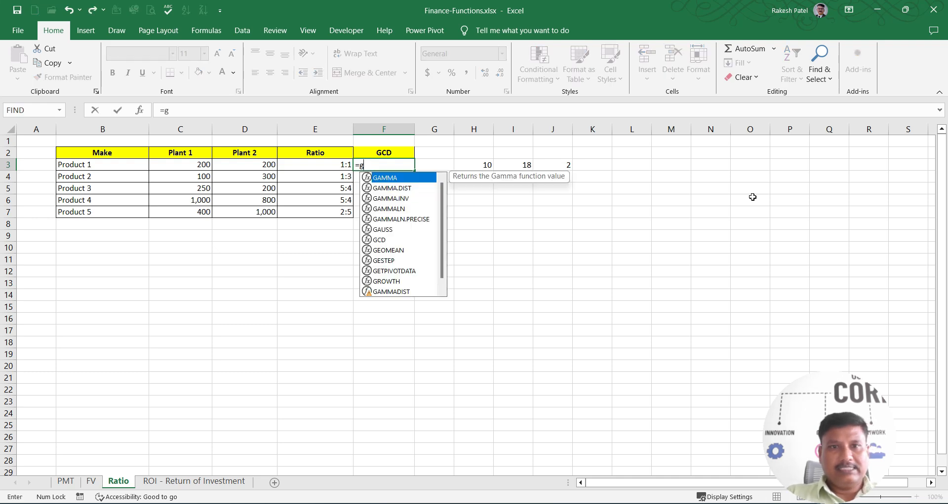
pyautogui.write('c')
pyautogui.press('Tab')
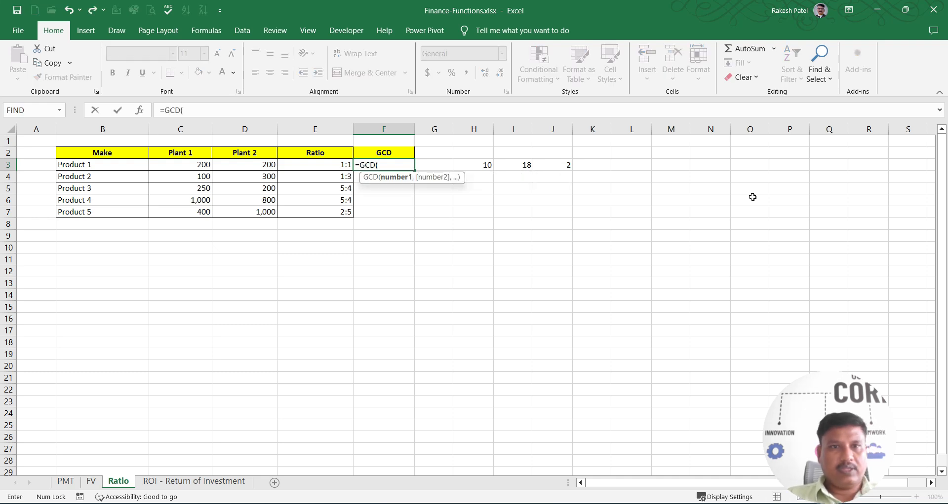
pyautogui.press('Left')
pyautogui.press('Left')
pyautogui.press('Left')
pyautogui.write(',')
pyautogui.press('Left')
pyautogui.press('Left')
pyautogui.hotkey('ctrl', 'Return')
pyautogui.press('Return')
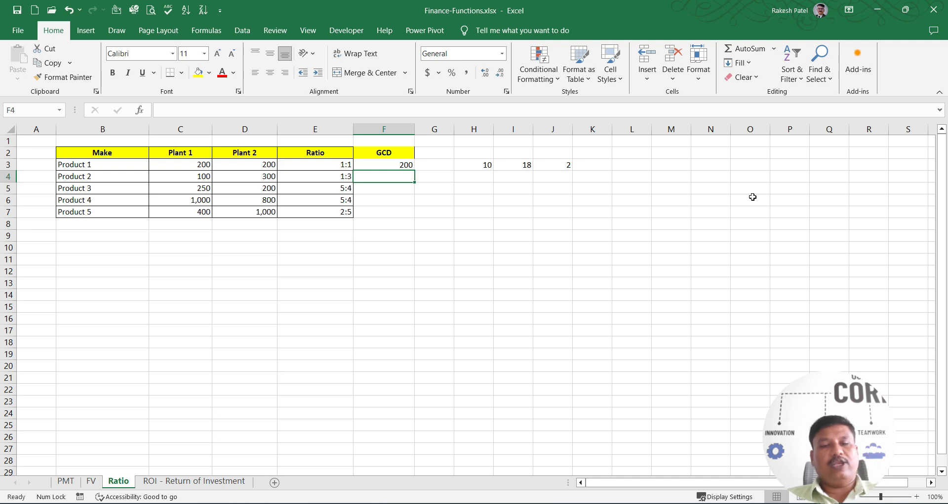
# Replace the formula in F3 with =C3/GCD(C3,D3), dividing Product 1's Plant 1 quantity by the GCD
pyautogui.press('Up')
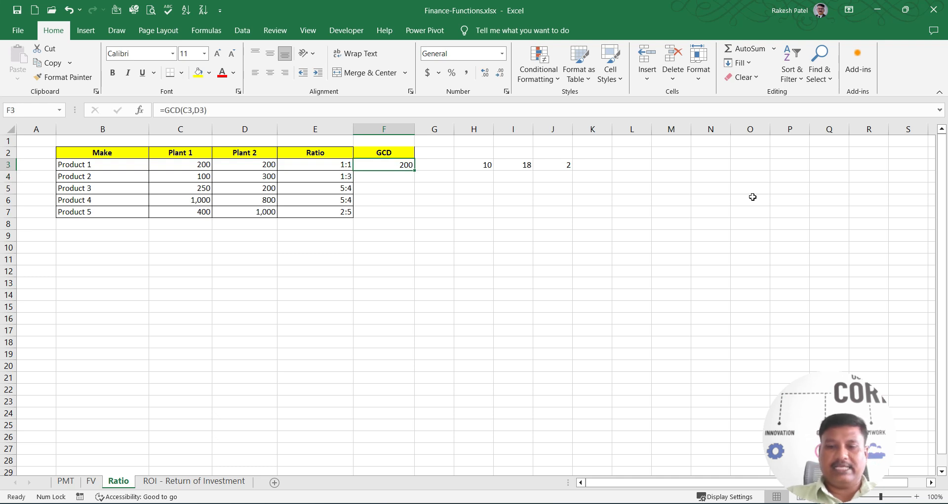
pyautogui.write('=')
pyautogui.press('Left')
pyautogui.press('Left')
pyautogui.press('Left')
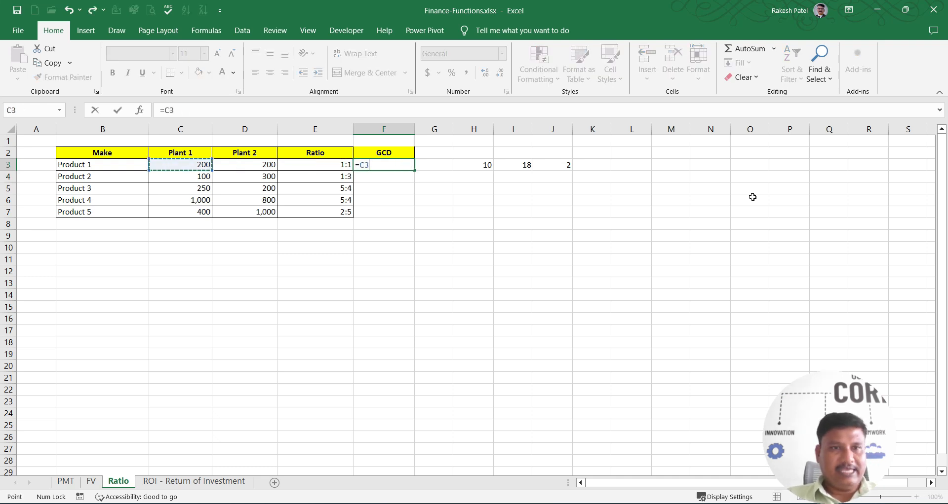
pyautogui.write('/')
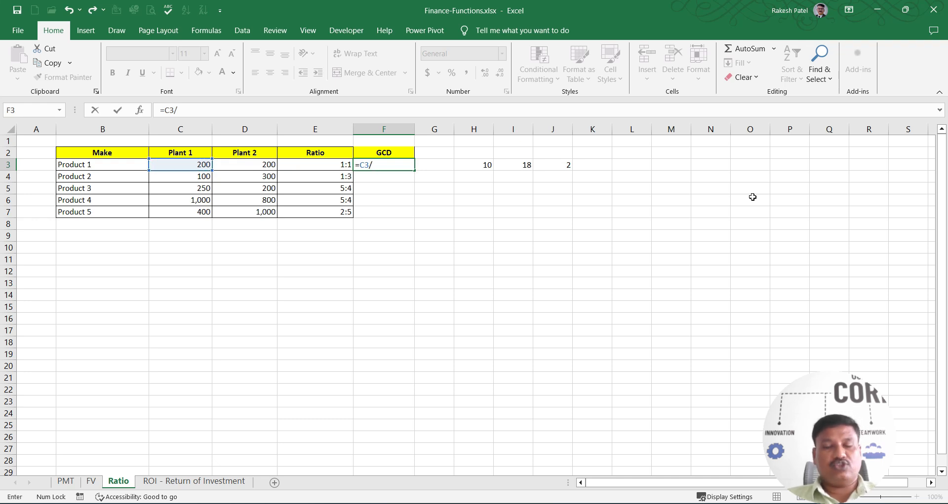
pyautogui.write('g')
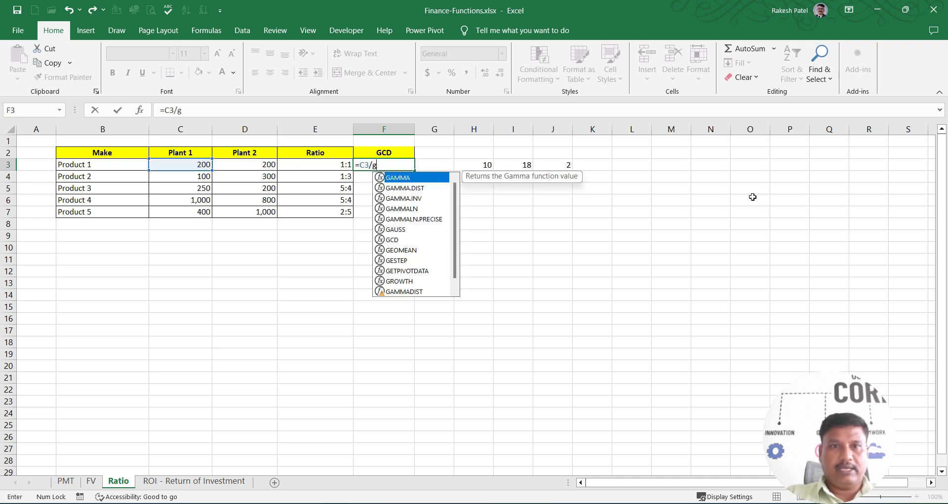
pyautogui.write('c')
pyautogui.press('Tab')
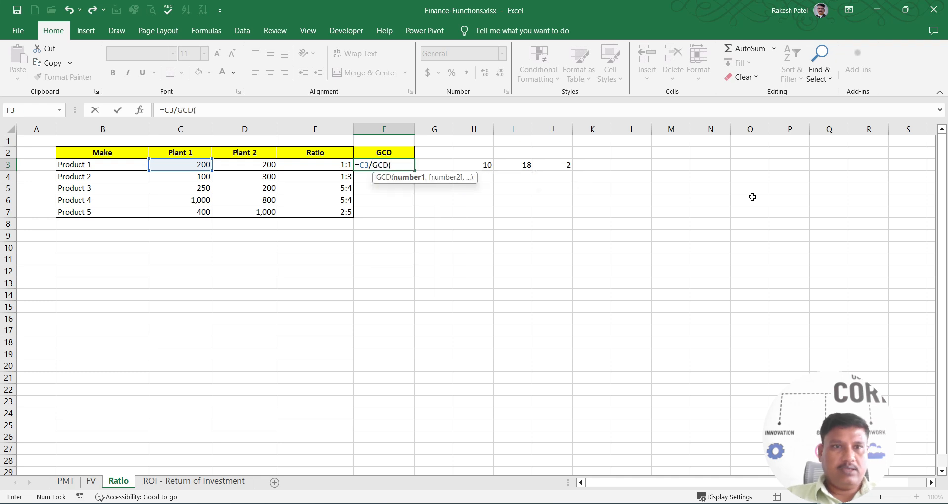
pyautogui.press('Left')
pyautogui.press('Left')
pyautogui.press('Left')
pyautogui.write(',')
pyautogui.press('Left')
pyautogui.press('Left')
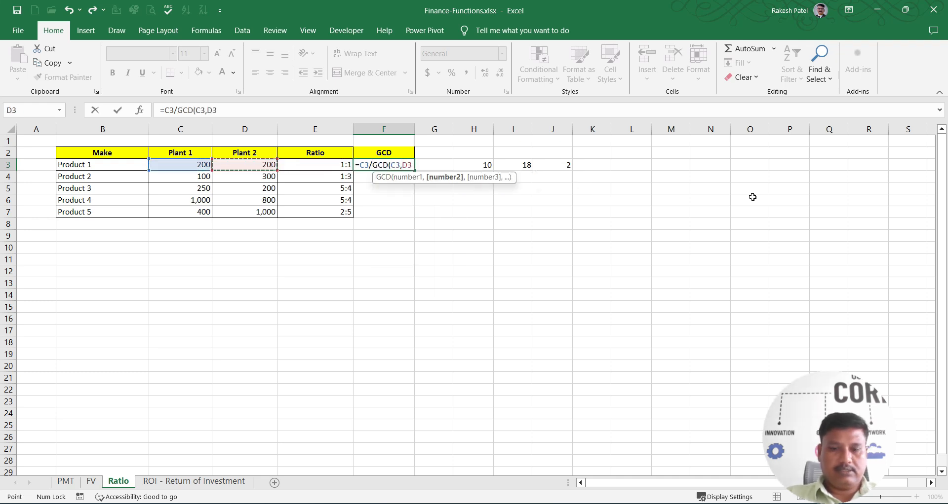
pyautogui.press('Return')
# Append &":"&D3 to the formula in F3, adding a colon separator and Product 1's Plant 2 quantity
pyautogui.press('Up')
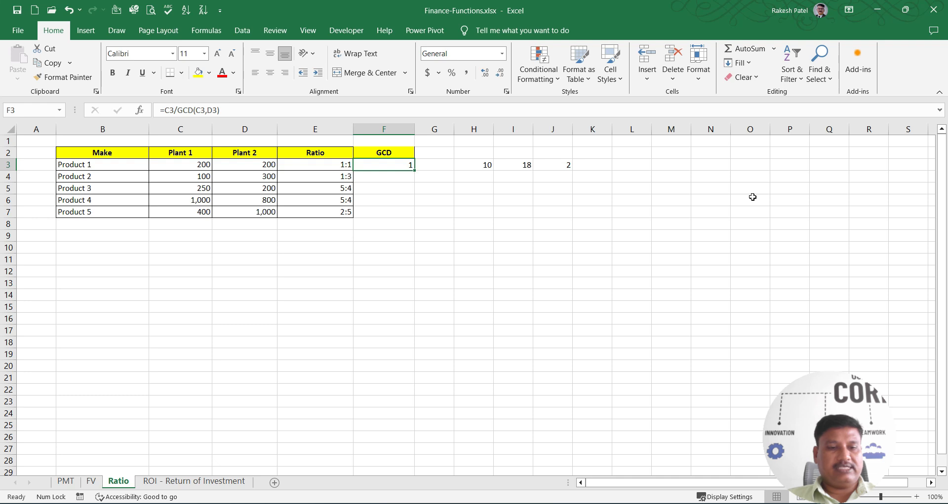
pyautogui.press('F2')
pyautogui.write('&":"')
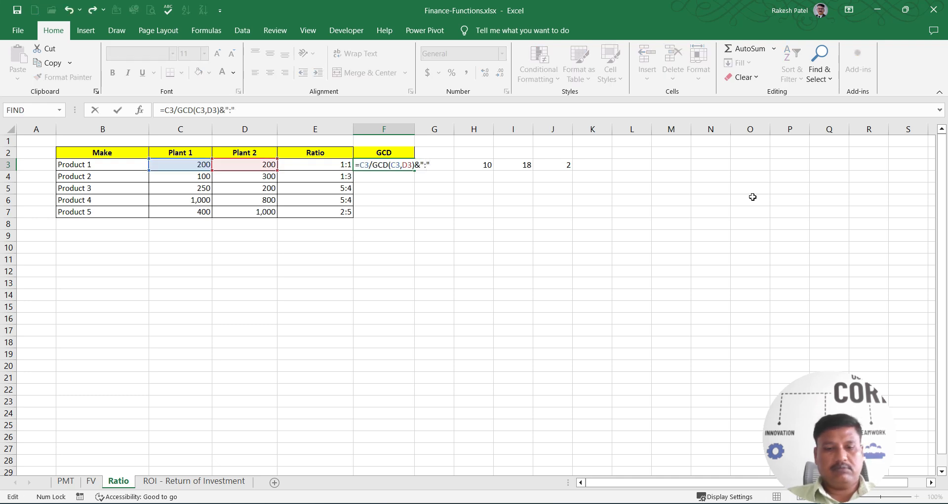
pyautogui.write('&')
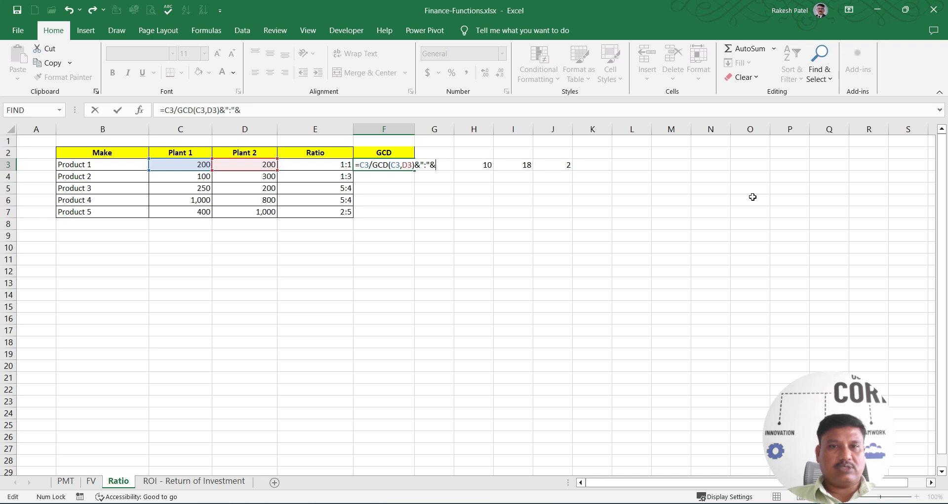
pyautogui.press('F2')
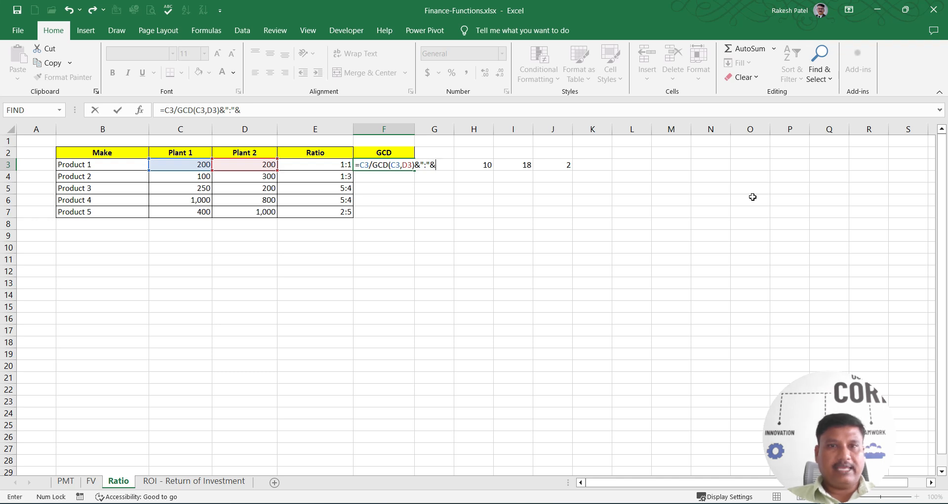
pyautogui.press('Left')
pyautogui.press('Left')
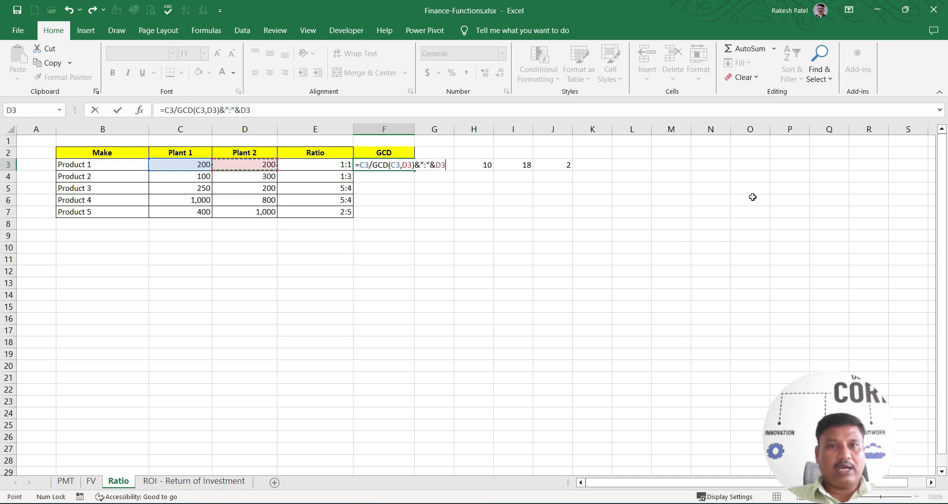
# Complete the F3 formula as =C3/GCD(C3,D3)&":"&D3/GCD(C3,D3) and fill it down to F7 for all products
pyautogui.write('/')
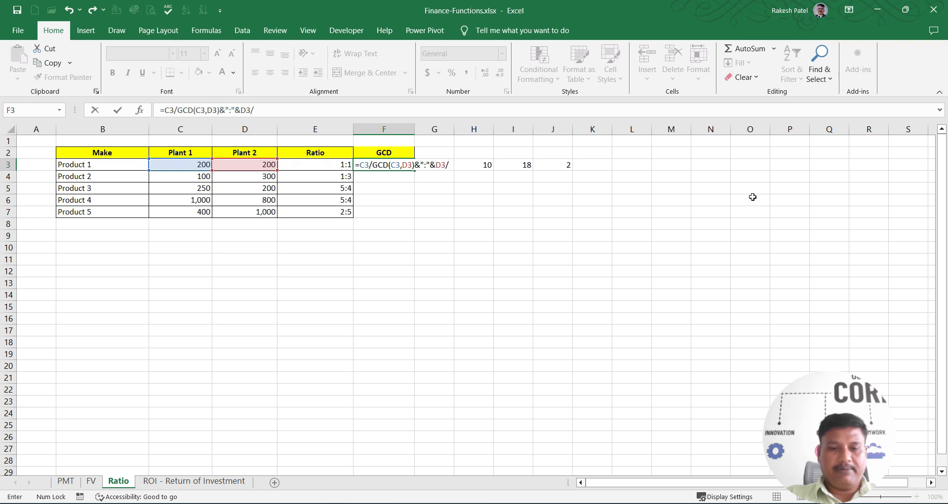
pyautogui.write('GCD(')
pyautogui.press('Left')
pyautogui.press('Left')
pyautogui.press('Left')
pyautogui.write(',')
pyautogui.press('Left')
pyautogui.press('Left')
pyautogui.write(')')
pyautogui.press('Return')
pyautogui.press('Up')
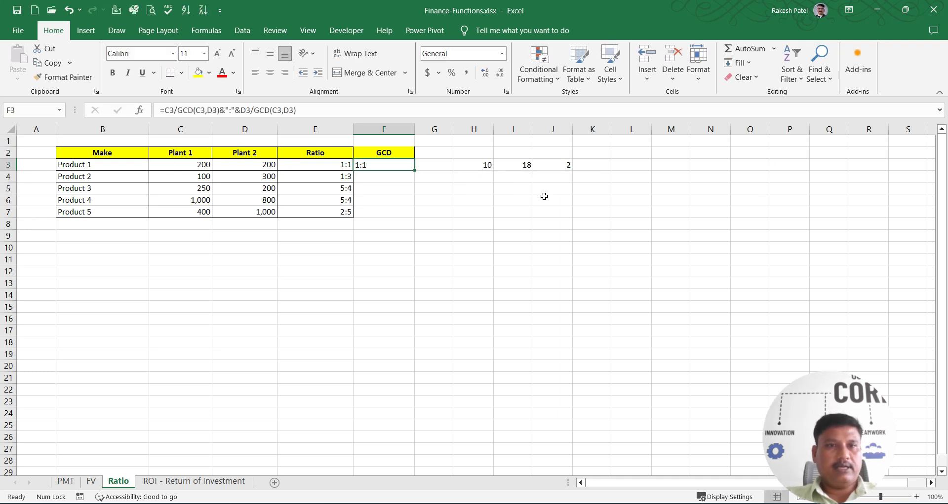
pyautogui.moveTo(415, 172); pyautogui.dragTo(417, 213)
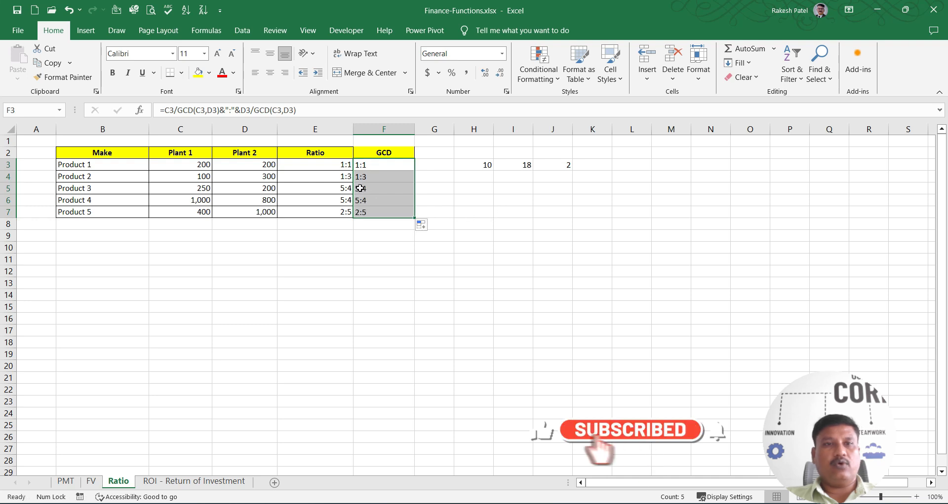
# Set Product 1's Plant 2 quantity in D3 to 50 to test the ratio formulas
pyautogui.click(261, 180)
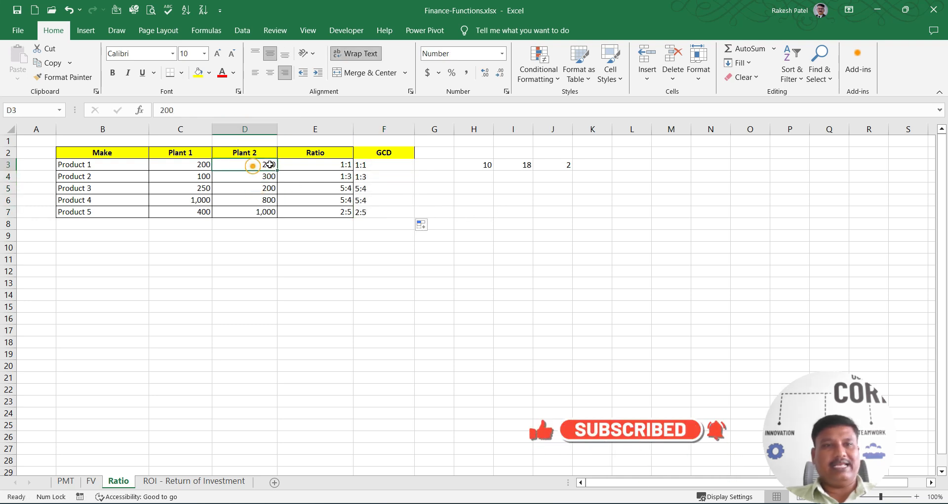
pyautogui.click(186, 163)
pyautogui.click(251, 165)
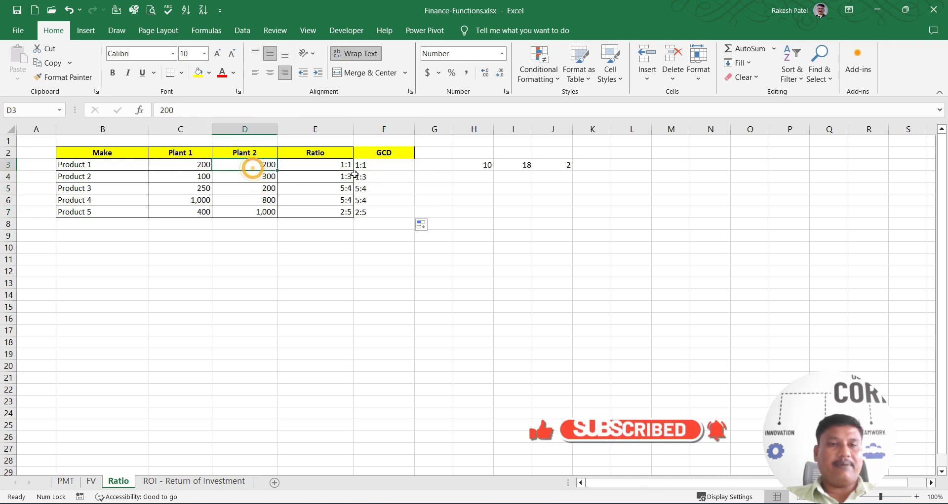
pyautogui.write('50')
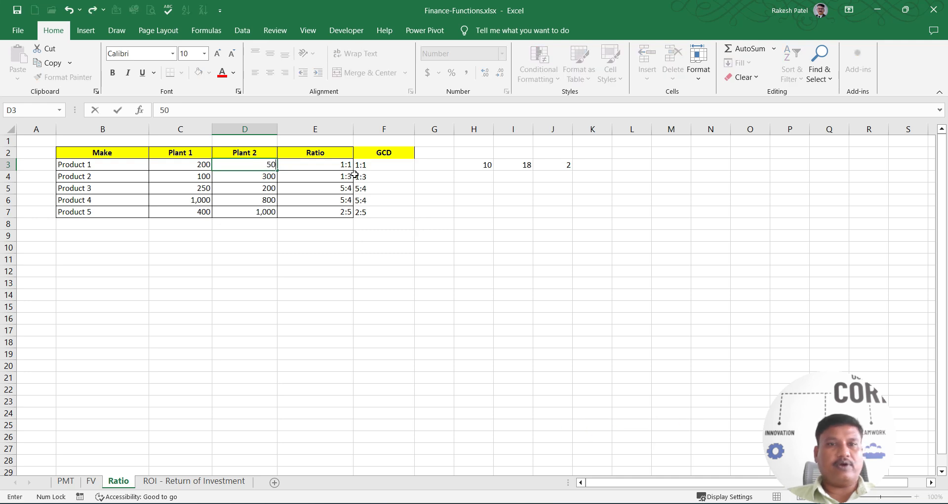
pyautogui.press('Return')
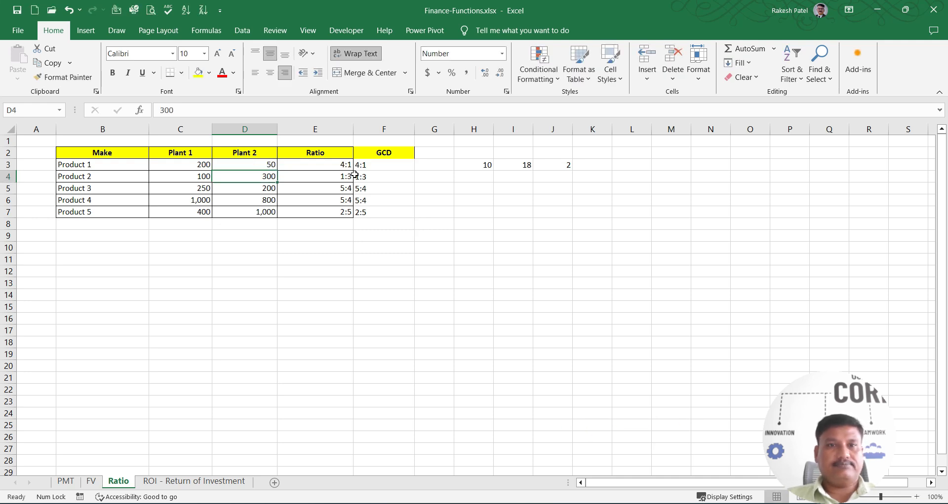
# Test the ratio formulas with Product 1's Plant 2 quantity in D3 at 100, and finish with 150
pyautogui.press('Up')
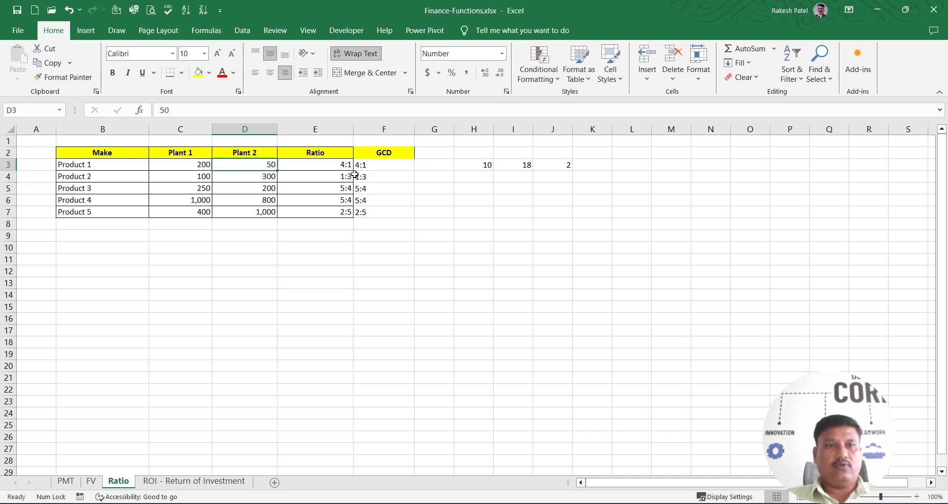
pyautogui.press('Left')
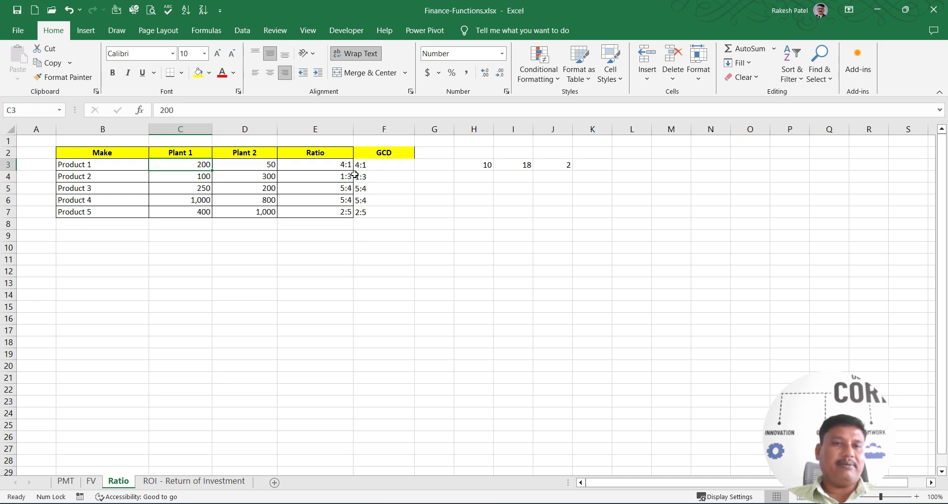
pyautogui.press('Right')
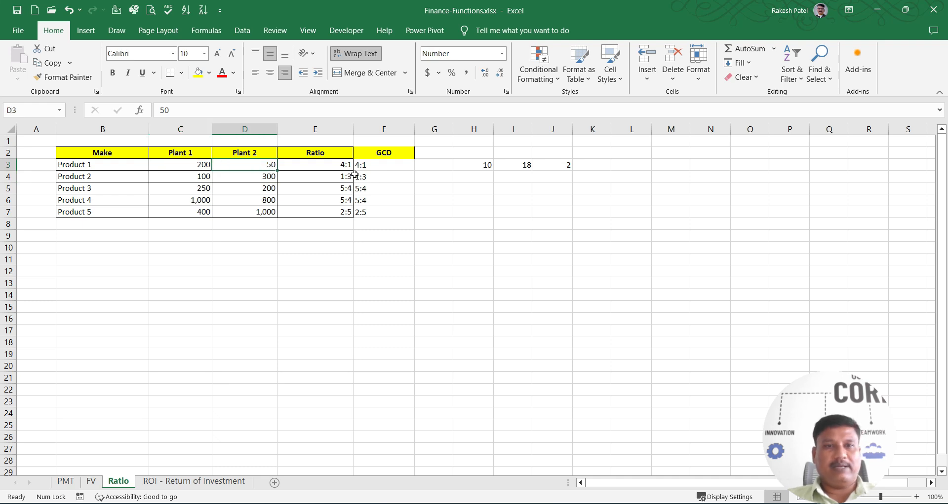
pyautogui.write('100')
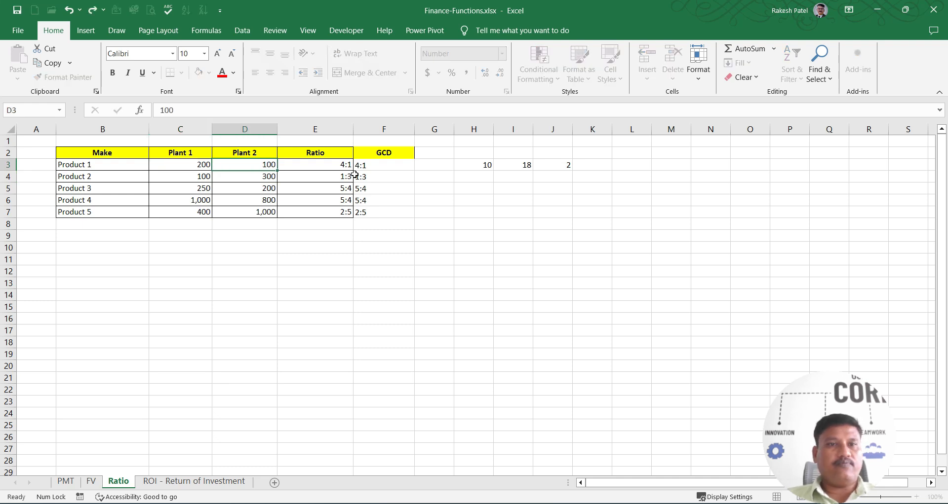
pyautogui.hotkey('ctrl', 'Return')
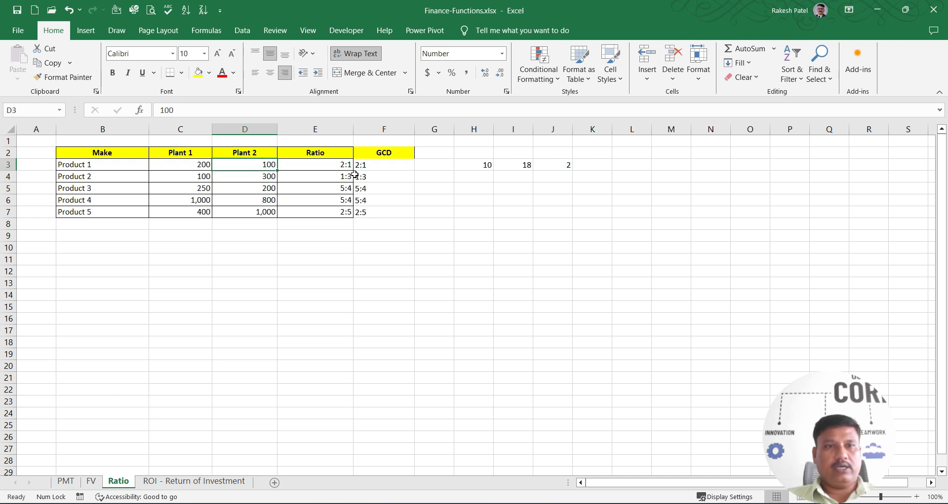
pyautogui.write('150')
pyautogui.press('Return')
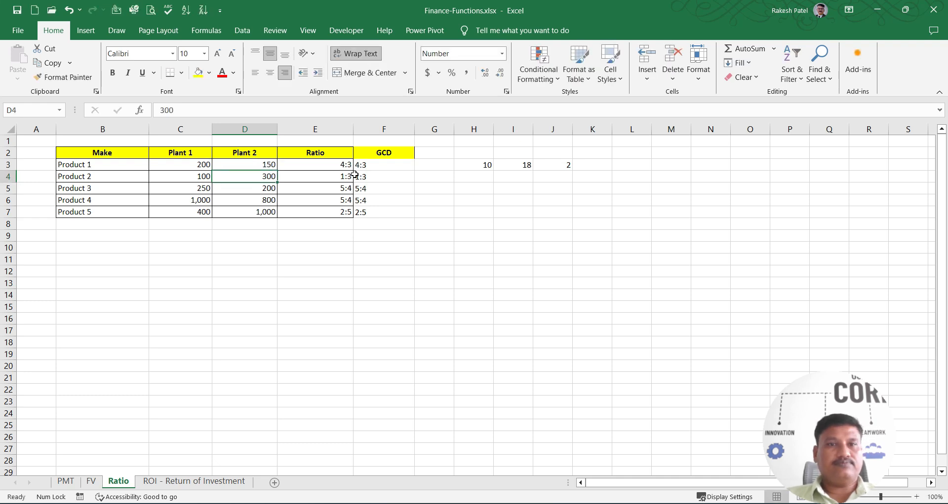
pyautogui.press('Up')
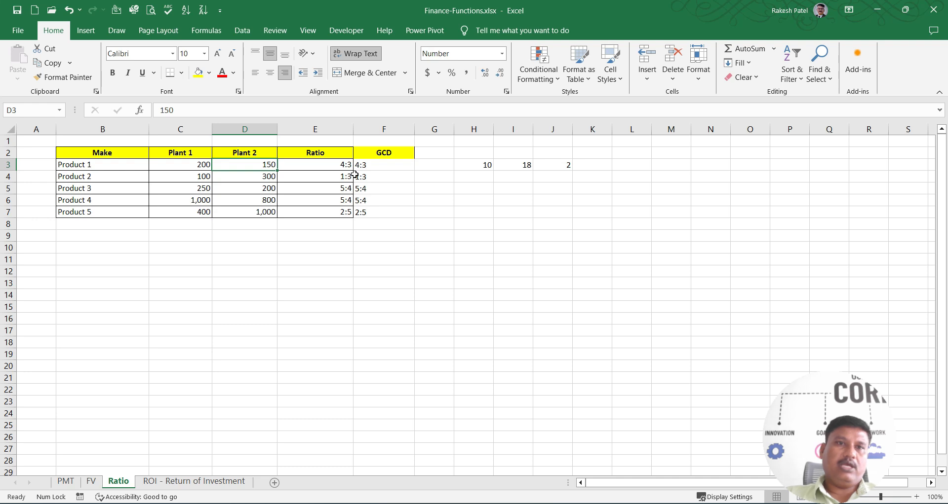
pyautogui.click(286, 309)
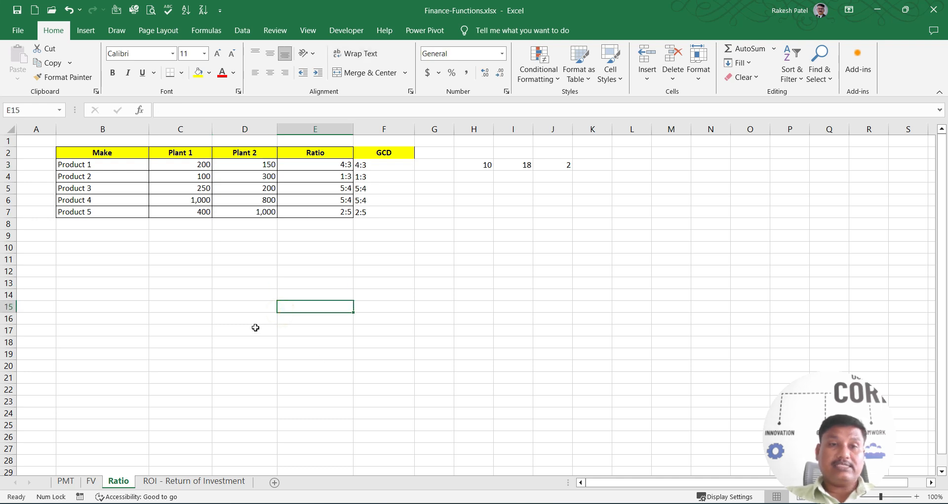
# Open the ROI - Return of Investment sheet and review the stock names, investments and current values in rows 7 to 13
pyautogui.click(192, 482)
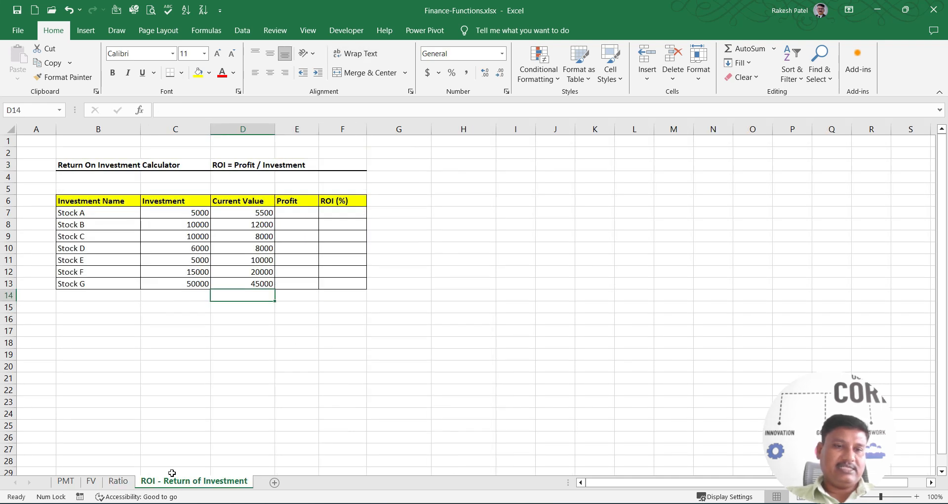
pyautogui.click(143, 366)
pyautogui.click(138, 307)
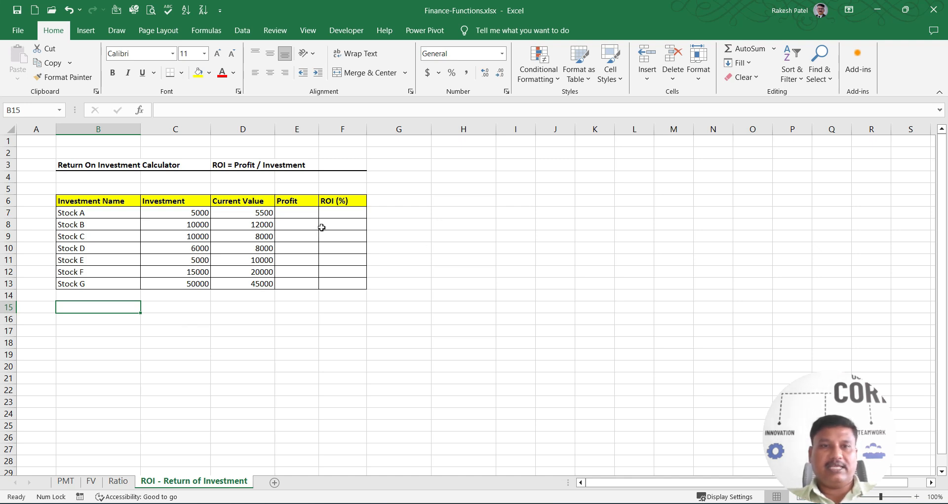
pyautogui.click(299, 214)
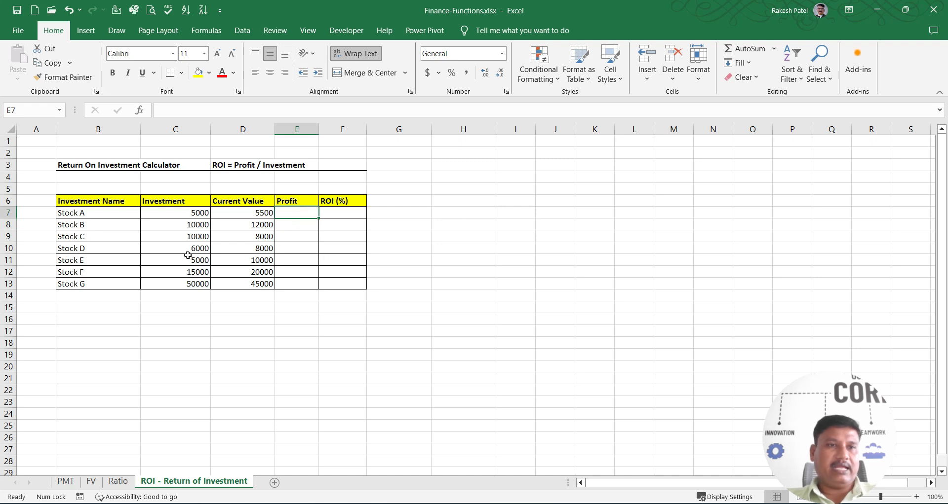
pyautogui.moveTo(98, 212); pyautogui.dragTo(93, 283)
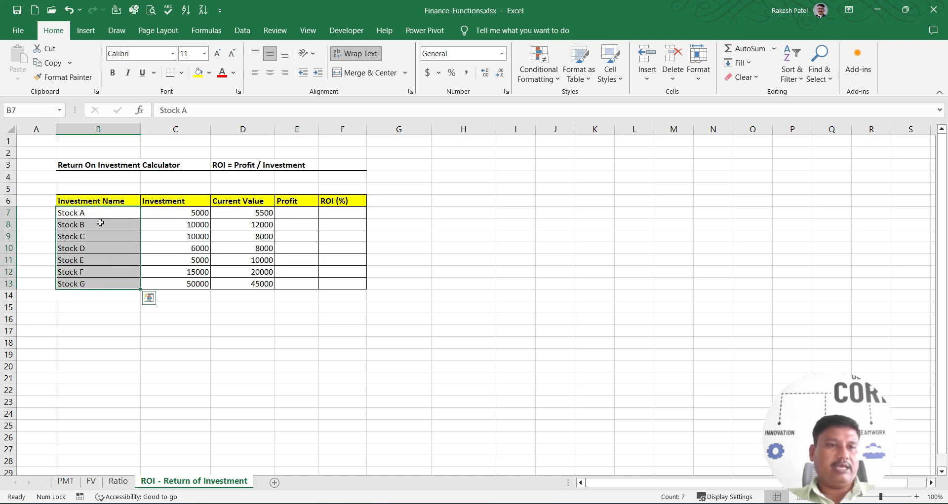
pyautogui.click(100, 285)
pyautogui.moveTo(183, 212); pyautogui.dragTo(179, 281)
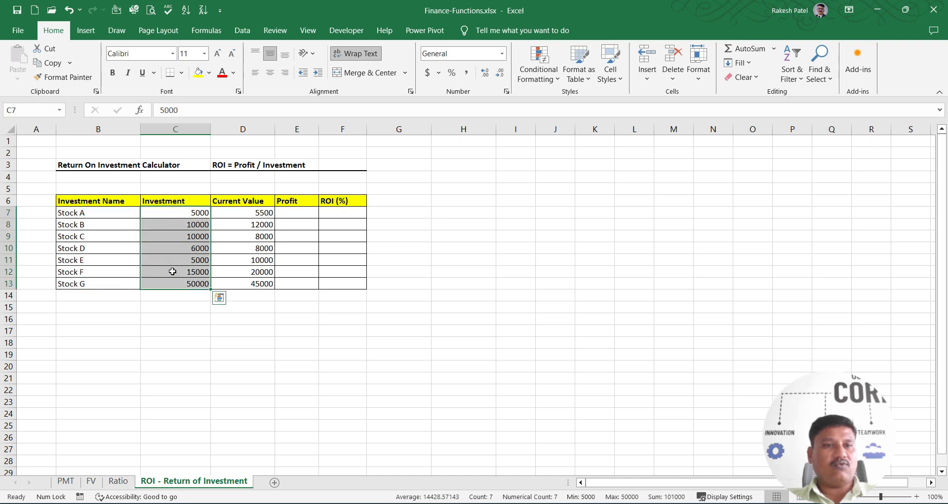
pyautogui.moveTo(254, 212); pyautogui.dragTo(251, 280)
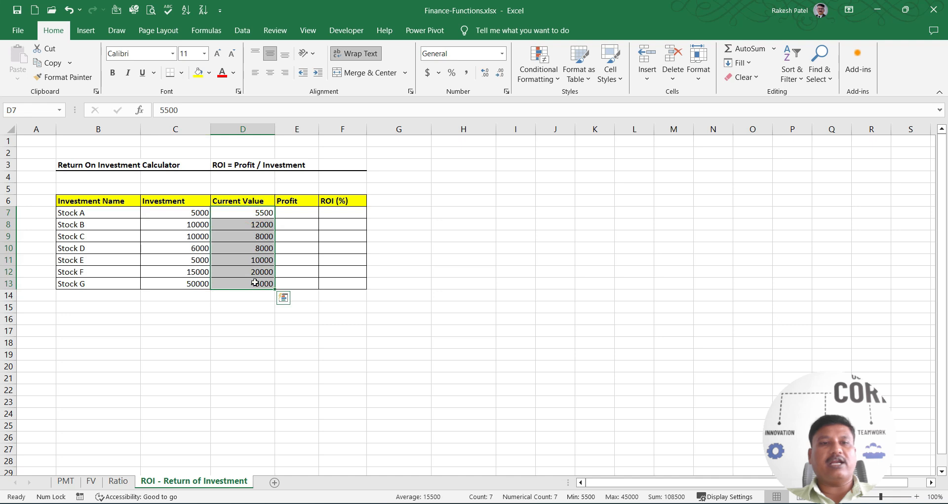
# Calculate Stock A's profit in E7 with =D7-C7, subtracting the investment from the current value
pyautogui.click(289, 214)
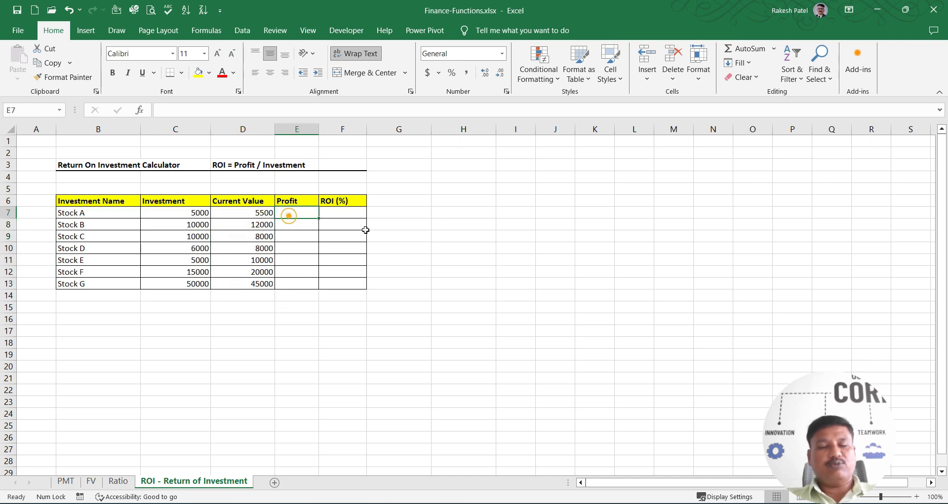
pyautogui.write('=')
pyautogui.press('Left')
pyautogui.write('-')
pyautogui.press('Left')
pyautogui.press('Left')
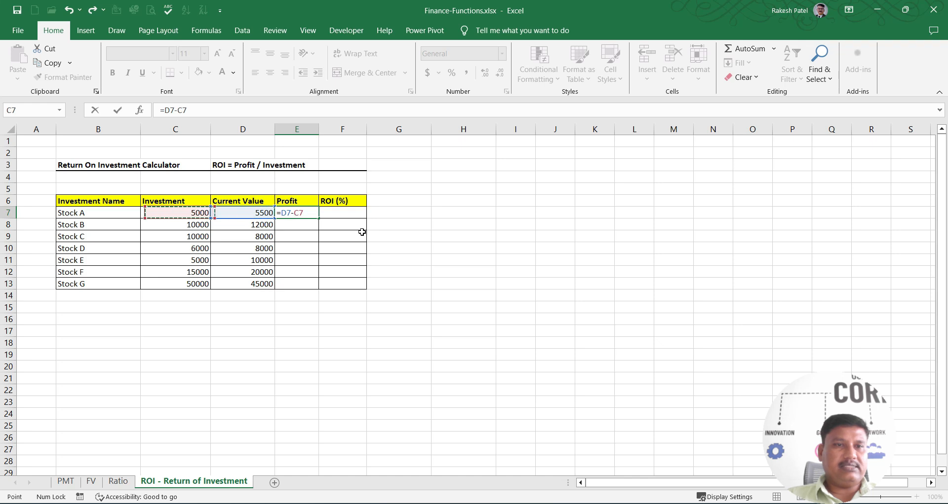
pyautogui.hotkey('ctrl', 'Return')
# Fill the profit formula from E7 down to E13 for the remaining stocks
pyautogui.hotkey('shift', 'Down')
pyautogui.hotkey('shift', 'Down')
pyautogui.hotkey('shift', 'Down')
pyautogui.hotkey('shift', 'Down')
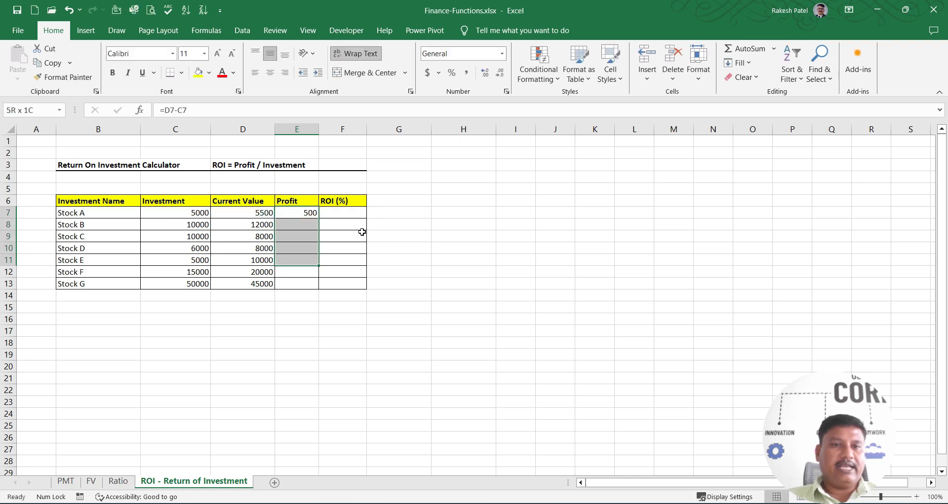
pyautogui.hotkey('shift', 'Down')
pyautogui.hotkey('shift', 'Down')
pyautogui.hotkey('ctrl', 'd')
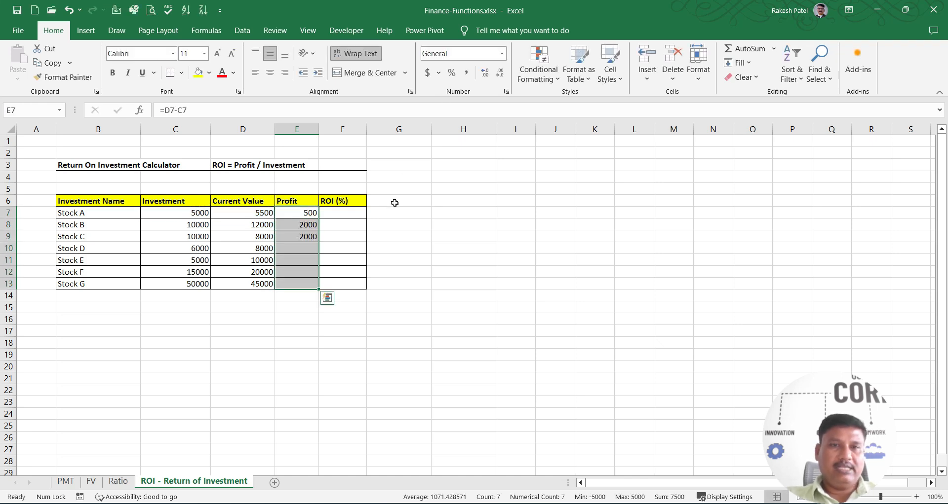
# Review the calculated profits in E7:E13, checking which stocks show a gain or a loss
pyautogui.click(300, 212)
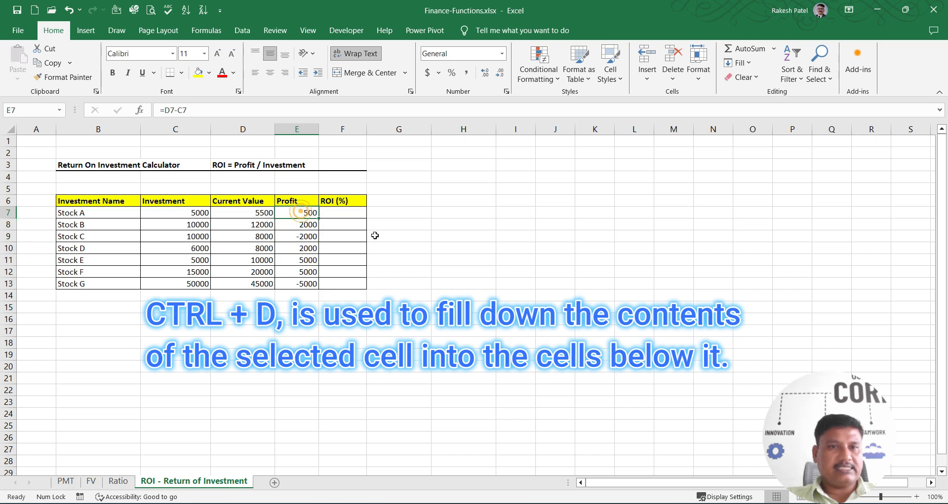
pyautogui.moveTo(307, 213); pyautogui.dragTo(302, 285)
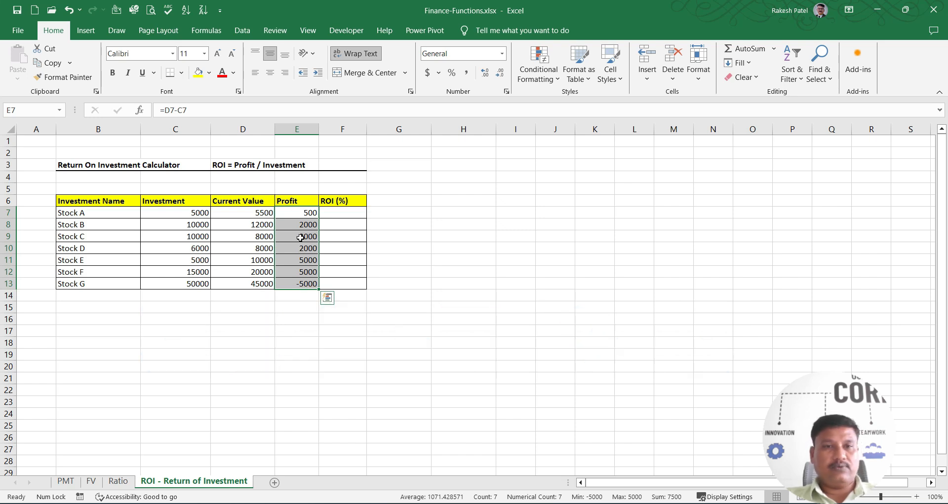
pyautogui.click(297, 258)
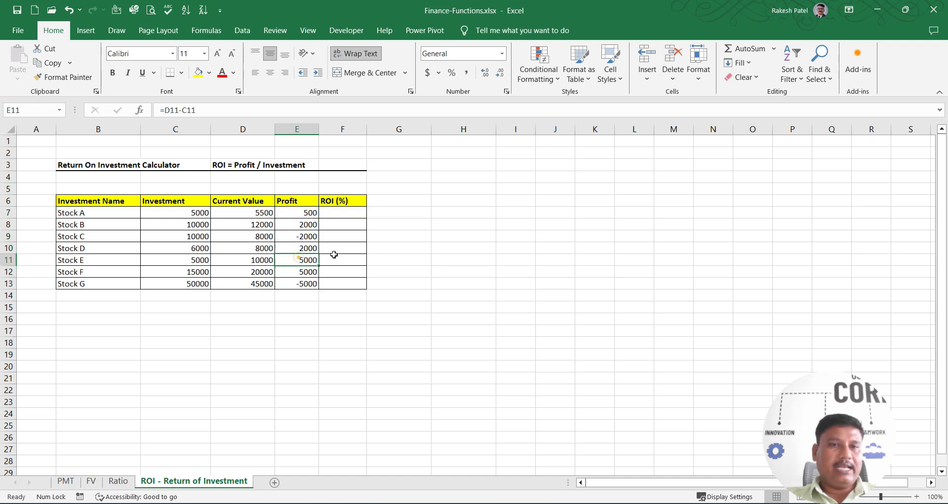
pyautogui.click(305, 235)
pyautogui.click(306, 285)
pyautogui.moveTo(306, 284); pyautogui.dragTo(301, 212)
pyautogui.click(300, 248)
# Calculate Stock A's ROI in F7 with =E7/C7 and fill the formula down to F13 for the remaining stocks
pyautogui.click(331, 213)
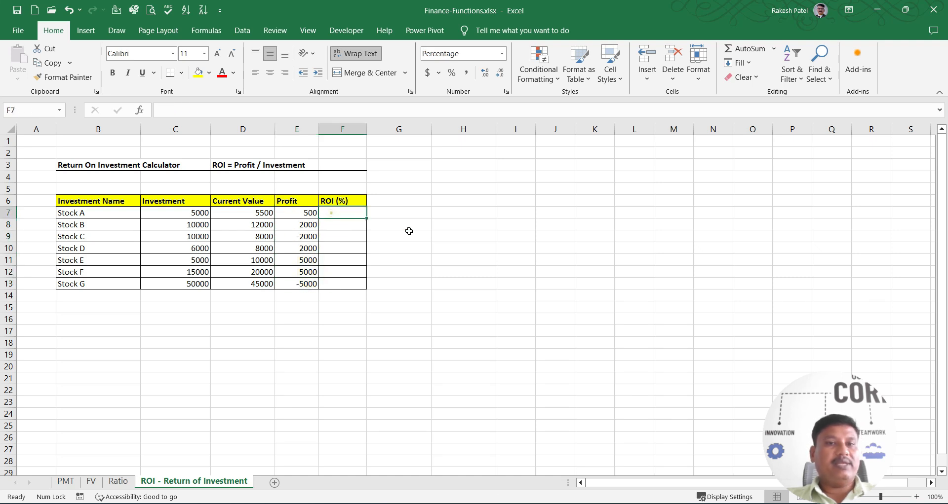
pyautogui.write('=')
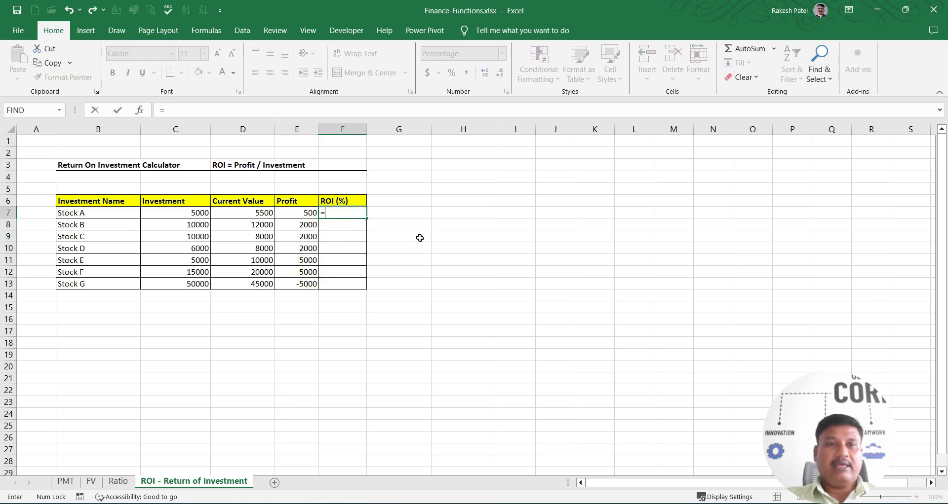
pyautogui.press('Left')
pyautogui.write('/')
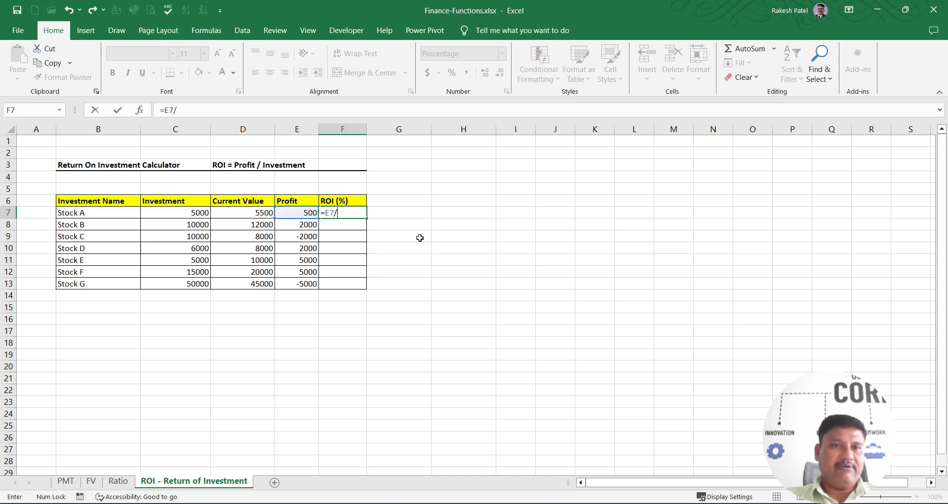
pyautogui.click(195, 213)
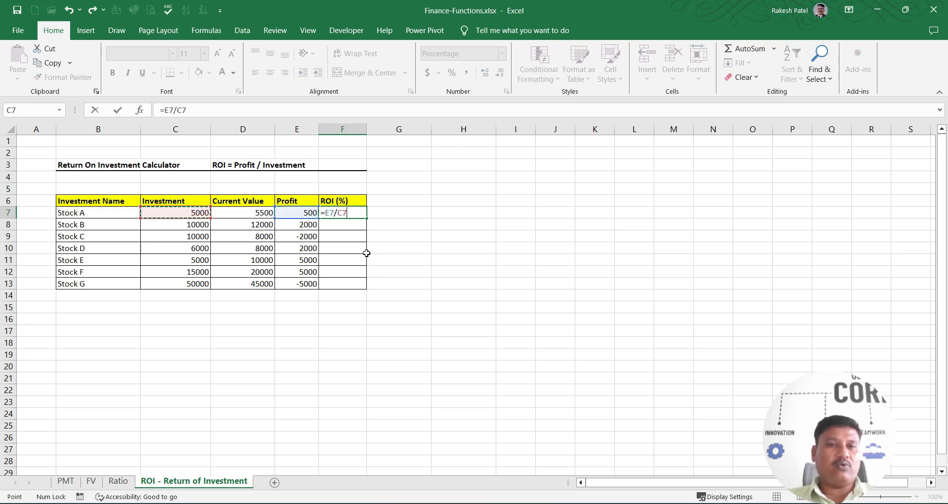
pyautogui.hotkey('ctrl', 'Return')
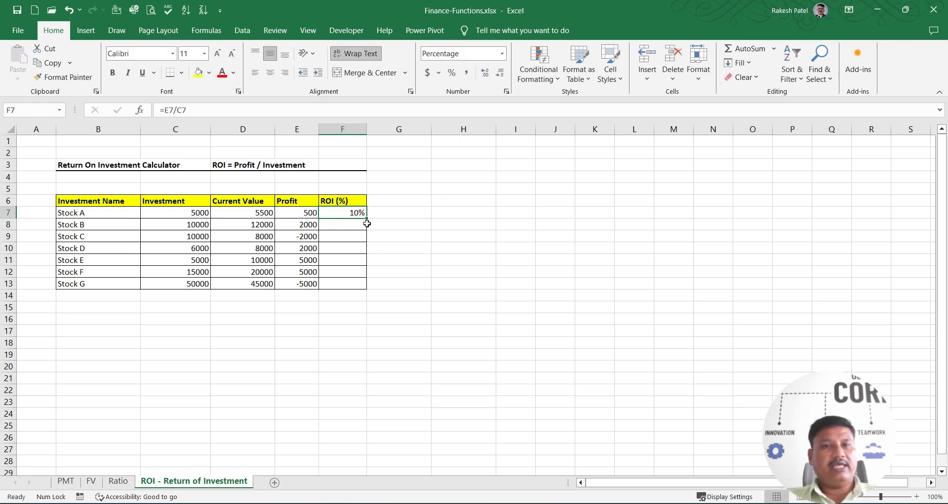
pyautogui.moveTo(368, 220); pyautogui.dragTo(368, 289)
# Review the ROI results for Stocks B and C, comparing Stock C's investment, current value, profit and ROI in row 9
pyautogui.click(342, 224)
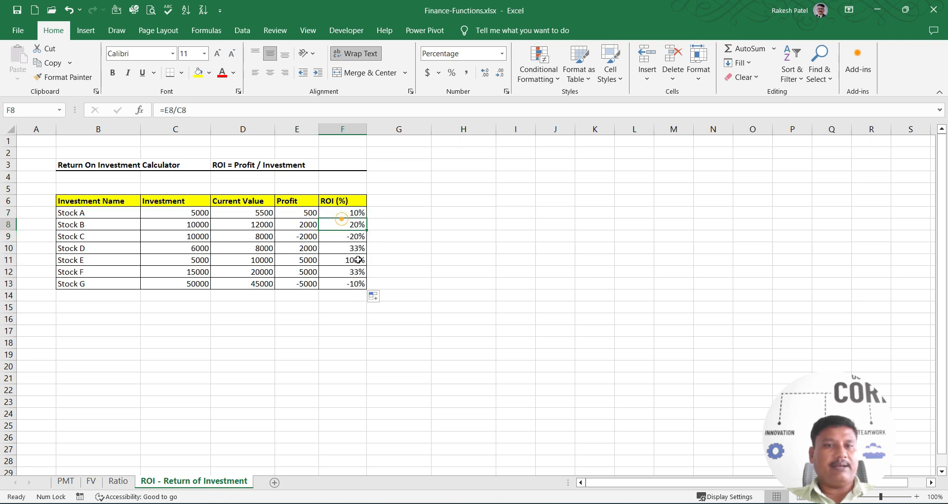
pyautogui.click(354, 237)
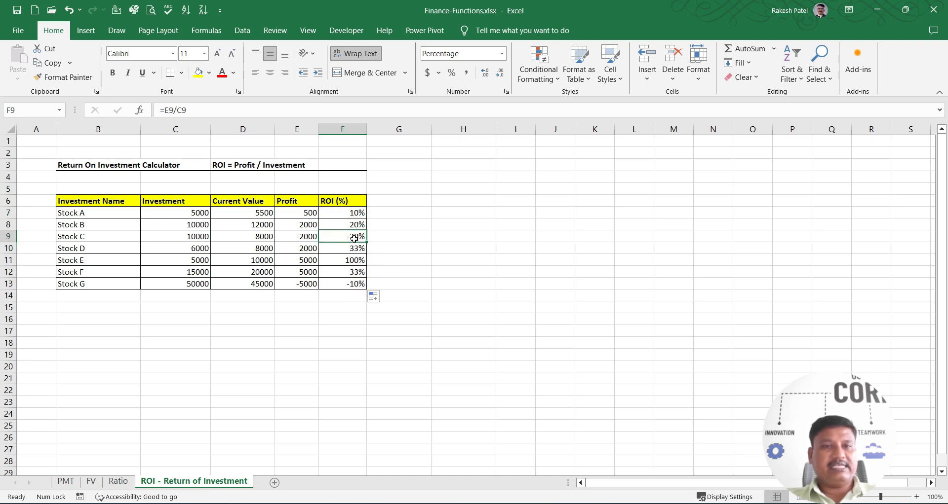
pyautogui.click(198, 237)
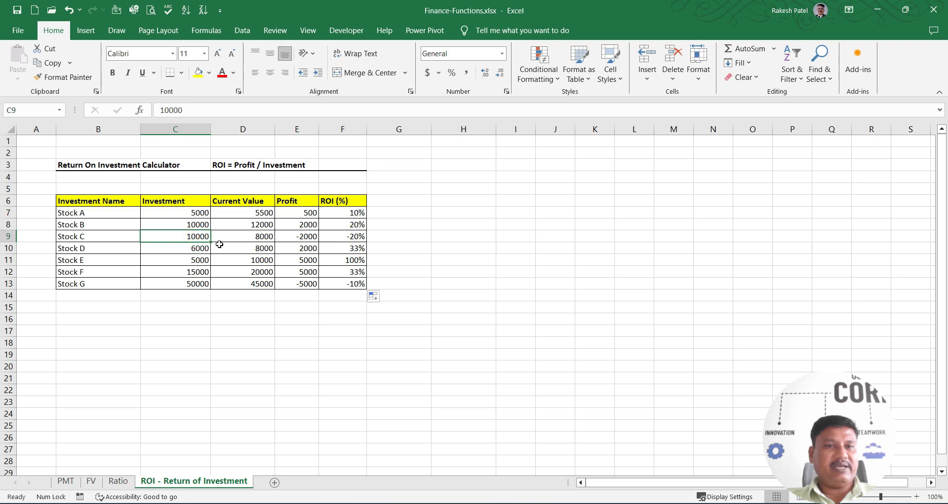
pyautogui.click(261, 241)
pyautogui.click(309, 237)
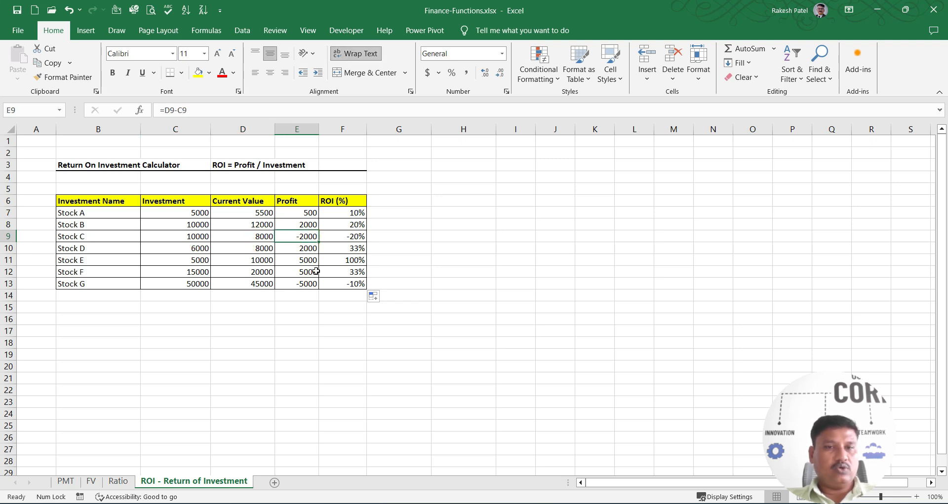
pyautogui.click(344, 238)
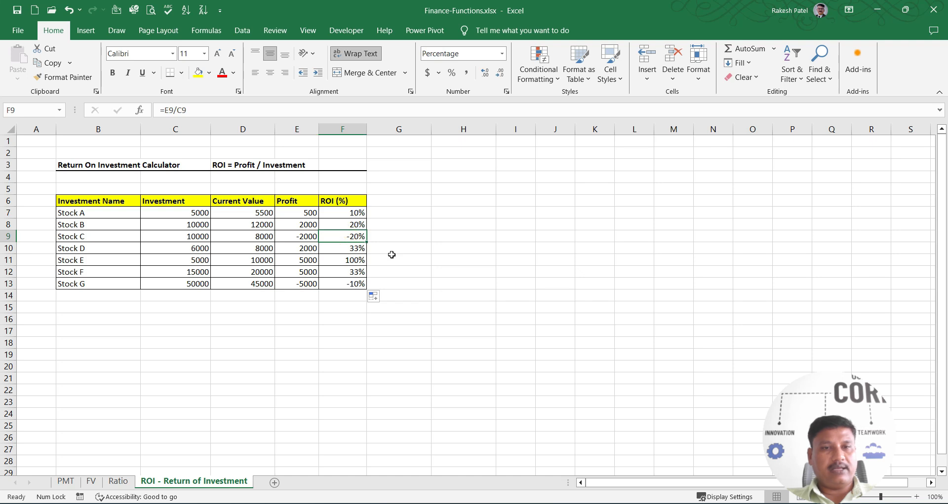
# Set Stock C's current value in D9 to 9000 to test how its profit and ROI respond
pyautogui.press('Left')
pyautogui.press('Left')
pyautogui.write('9000')
pyautogui.press('Return')
pyautogui.press('Up')
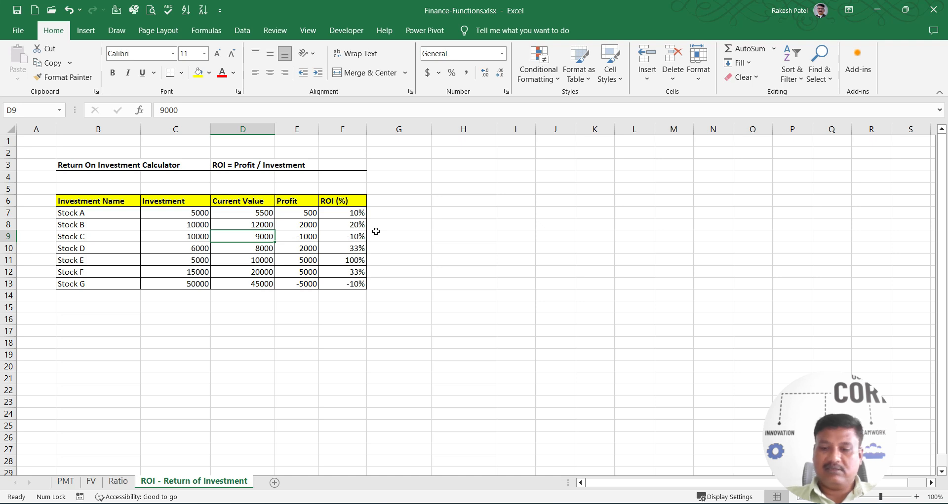
# Set Stock C's current value in D9 to 1000 and review the ROI percentages from F9 down to F13
pyautogui.write('1000')
pyautogui.press('Return')
pyautogui.press('Up')
pyautogui.press('Right')
pyautogui.press('Right')
pyautogui.press('Right')
pyautogui.press('Left')
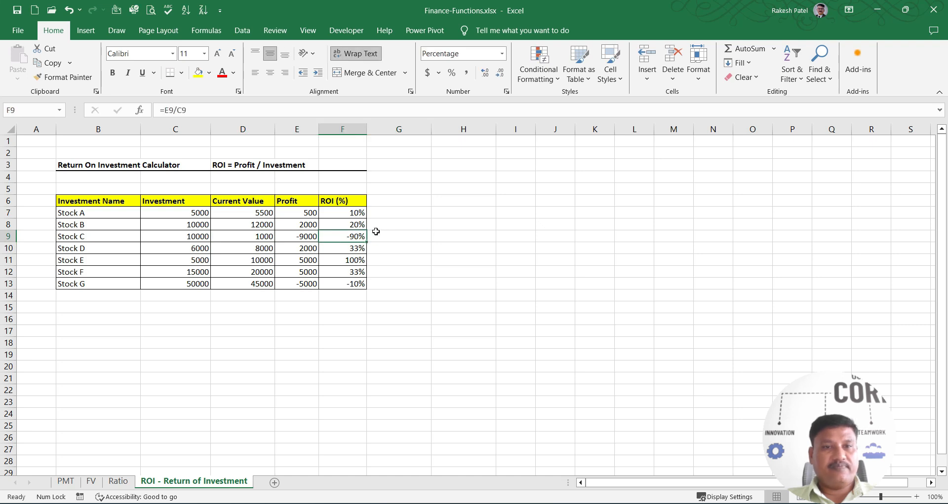
pyautogui.press('Down')
pyautogui.press('Down')
pyautogui.press('Down')
pyautogui.press('Down')
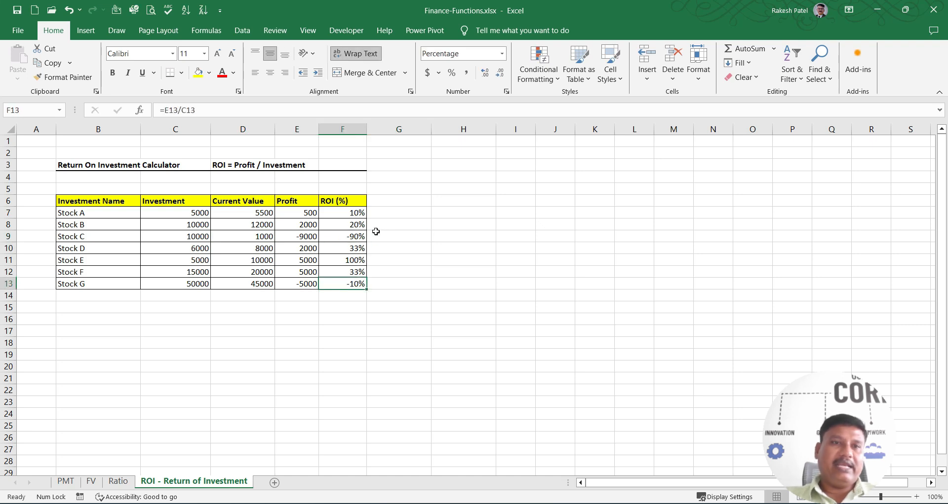
pyautogui.click(400, 200)
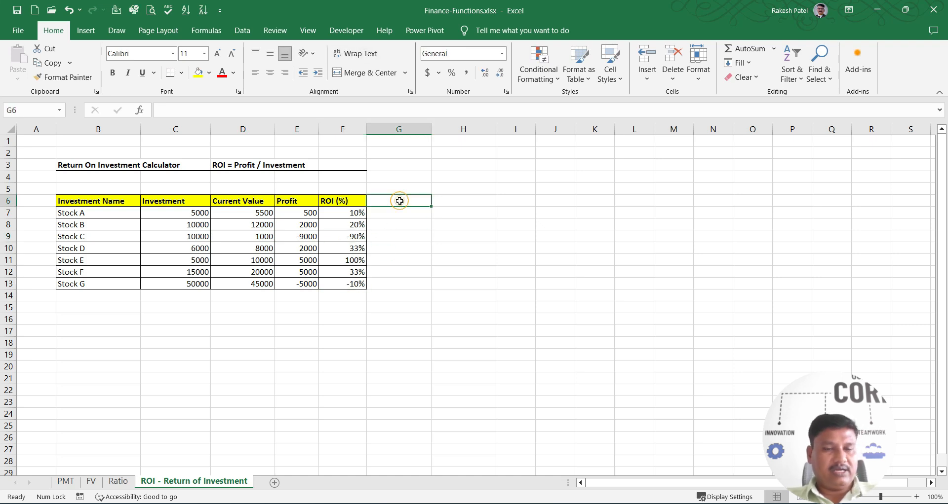
pyautogui.click(400, 222)
pyautogui.click(451, 214)
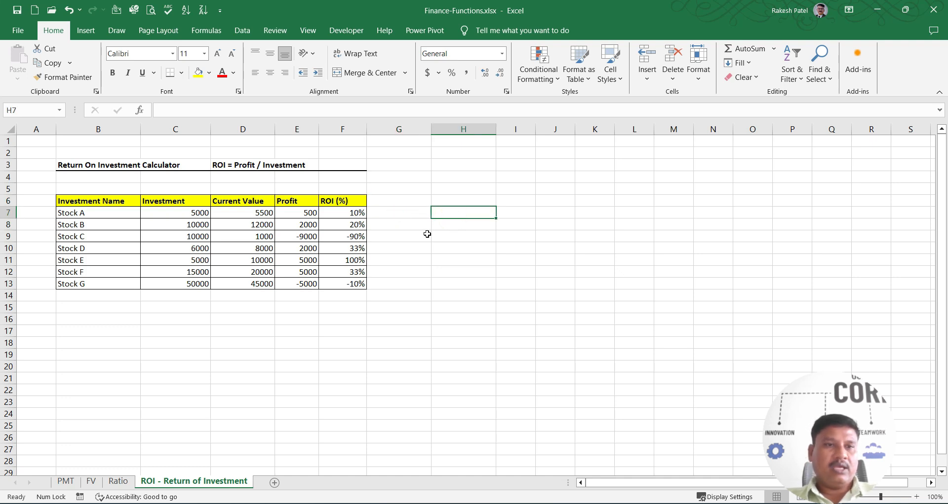